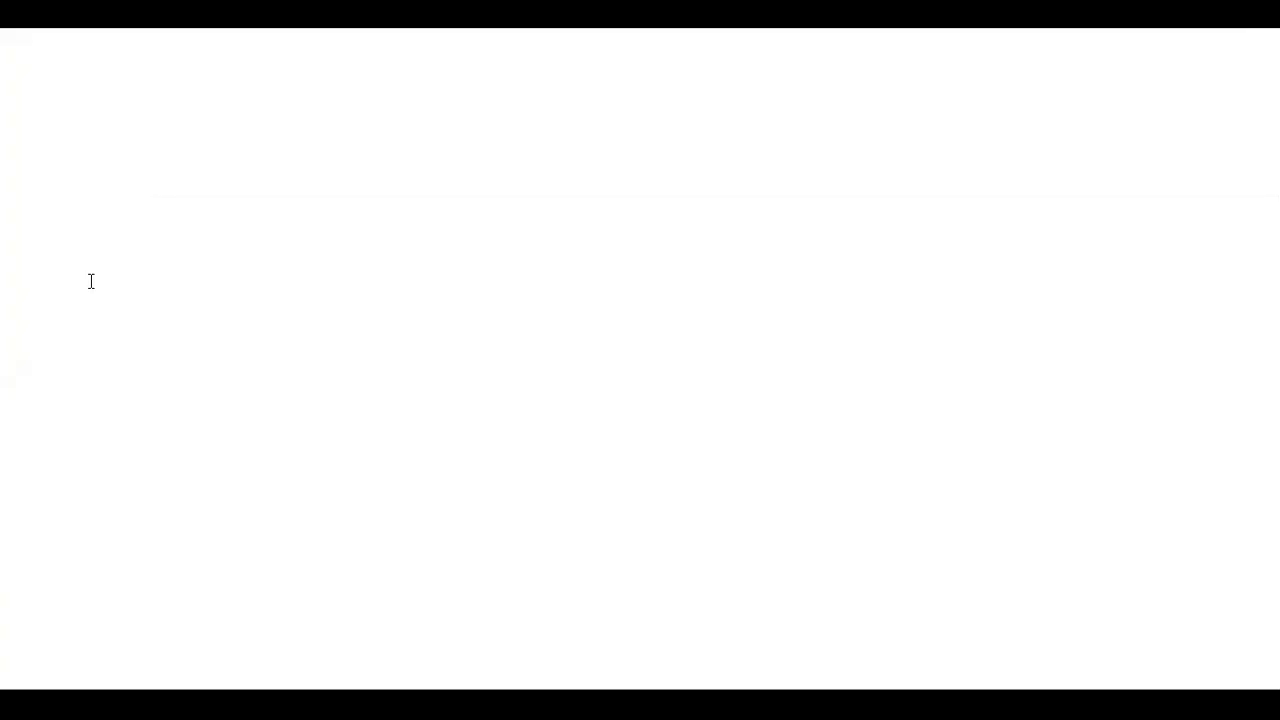
On the blank whiteboard, add a wide text box reading "Admin .....> Admin pref ......> Window ......> Industry"
{"action": "left_click_drag", "start_coordinate": [91, 282], "coordinate": [1178, 280]}
{"action": "type", "text": "Admi"}
{"action": "type", "text": "n ....."}
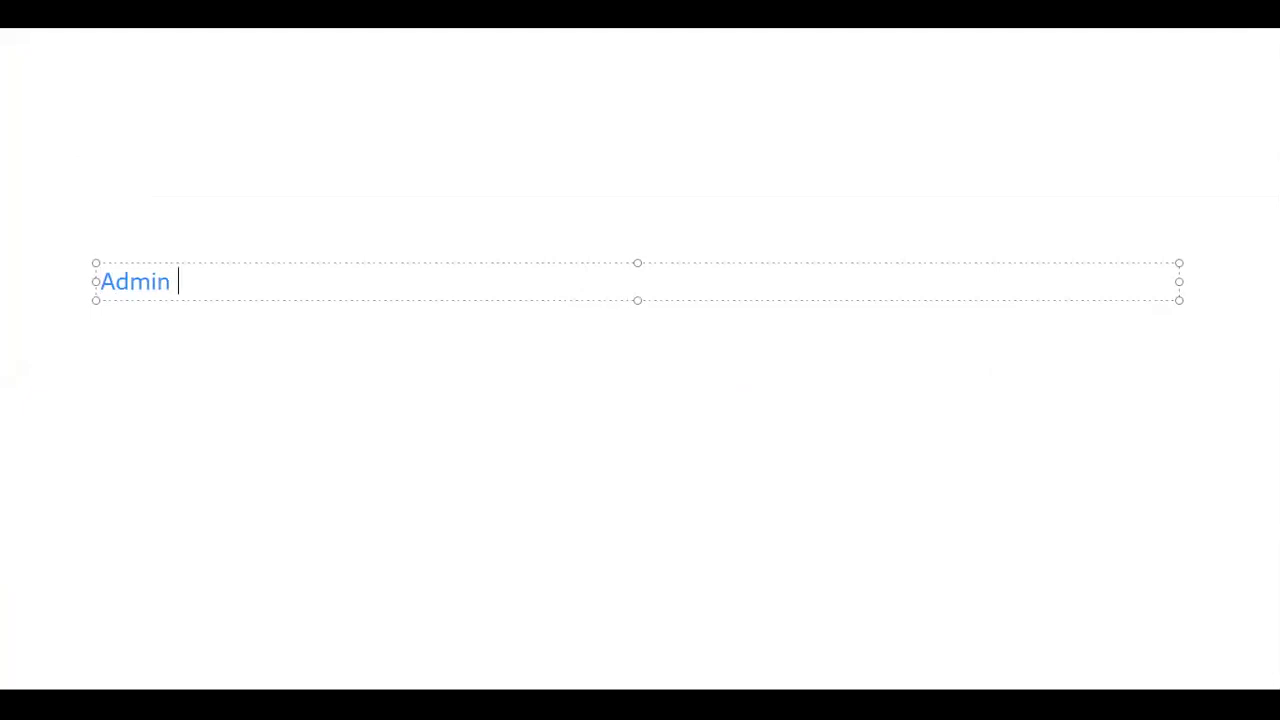
{"action": "type", "text": "> "}
{"action": "type", "text": "As"}
{"action": "key", "text": "BackSpace"}
{"action": "type", "text": "dmin ......>"}
{"action": "key", "text": "BackSpace"}
{"action": "key", "text": "BackSpace"}
{"action": "key", "text": "BackSpace"}
{"action": "key", "text": "BackSpace"}
{"action": "key", "text": "BackSpace"}
{"action": "key", "text": "BackSpace"}
{"action": "key", "text": "BackSpace"}
{"action": "key", "text": "BackSpace"}
{"action": "type", "text": "pref ......>?"}
{"action": "key", "text": "BackSpace"}
{"action": "type", "text": "Window ......> "}
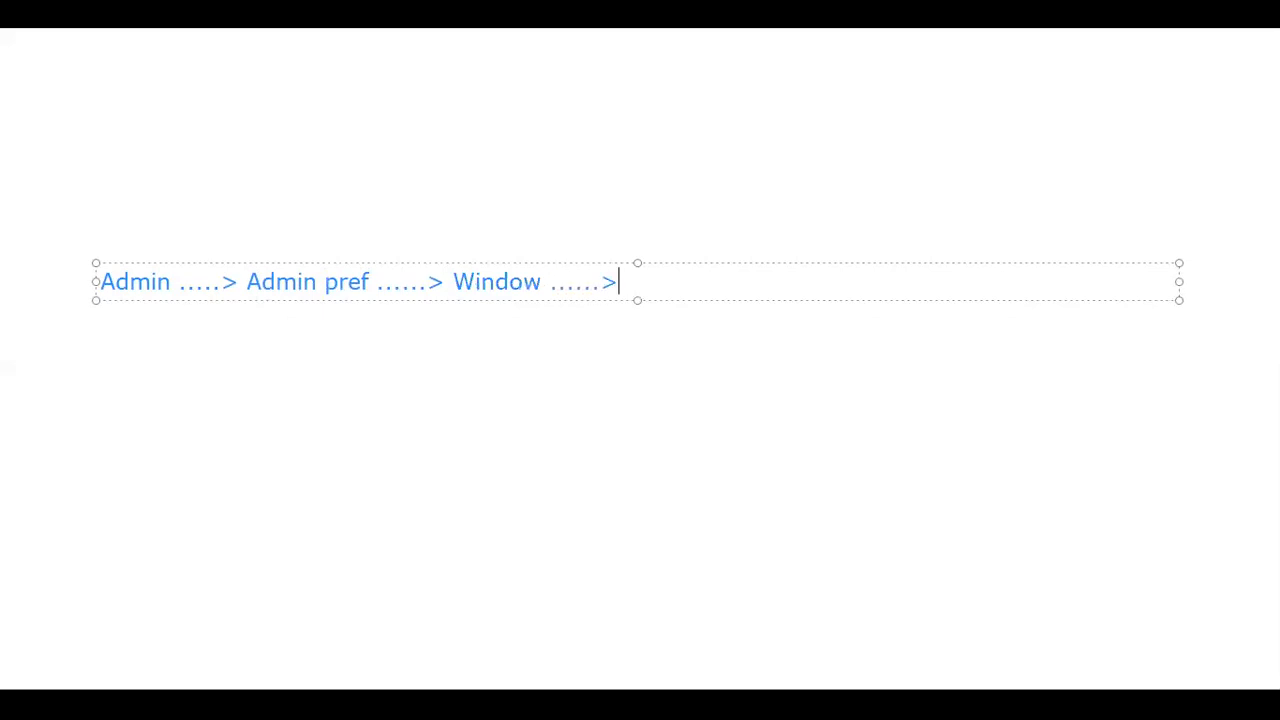
{"action": "type", "text": "Industry"}
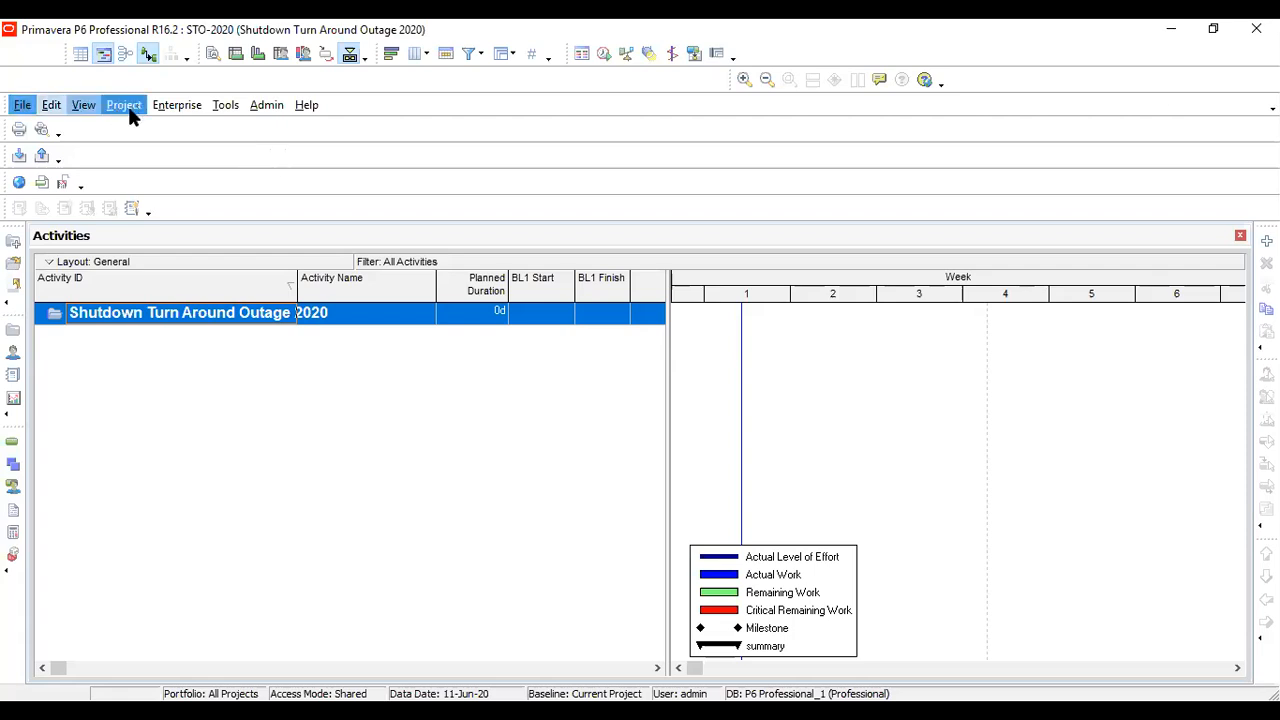
Switch to Primavera P6 and open the Industry settings of the Admin Preferences
{"action": "left_click", "coordinate": [266, 105]}
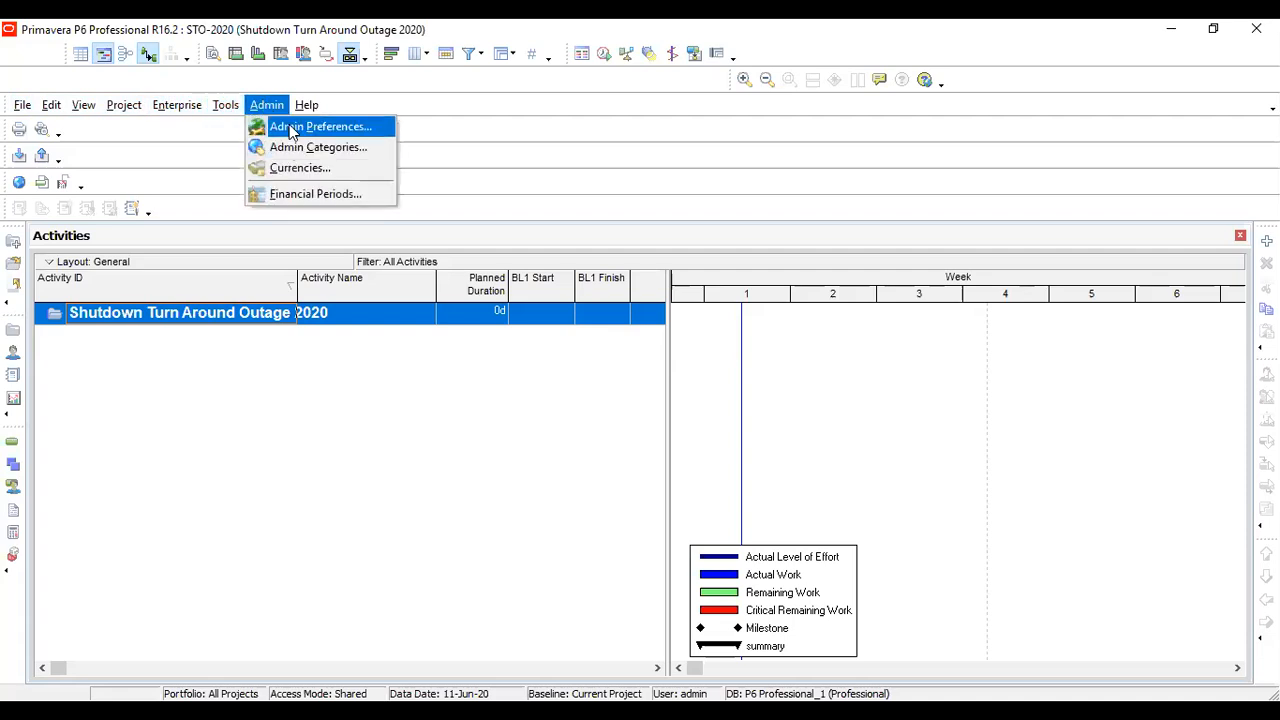
{"action": "left_click", "coordinate": [292, 127]}
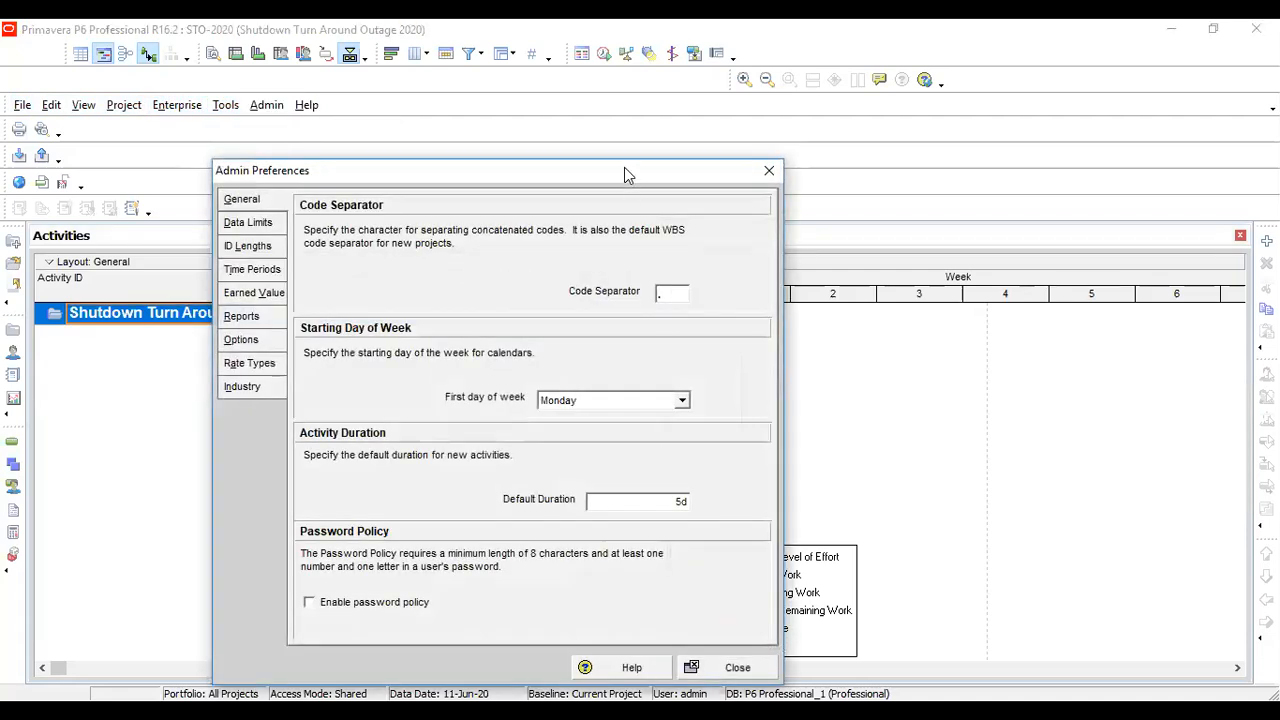
{"action": "left_click_drag", "start_coordinate": [624, 168], "coordinate": [557, 74]}
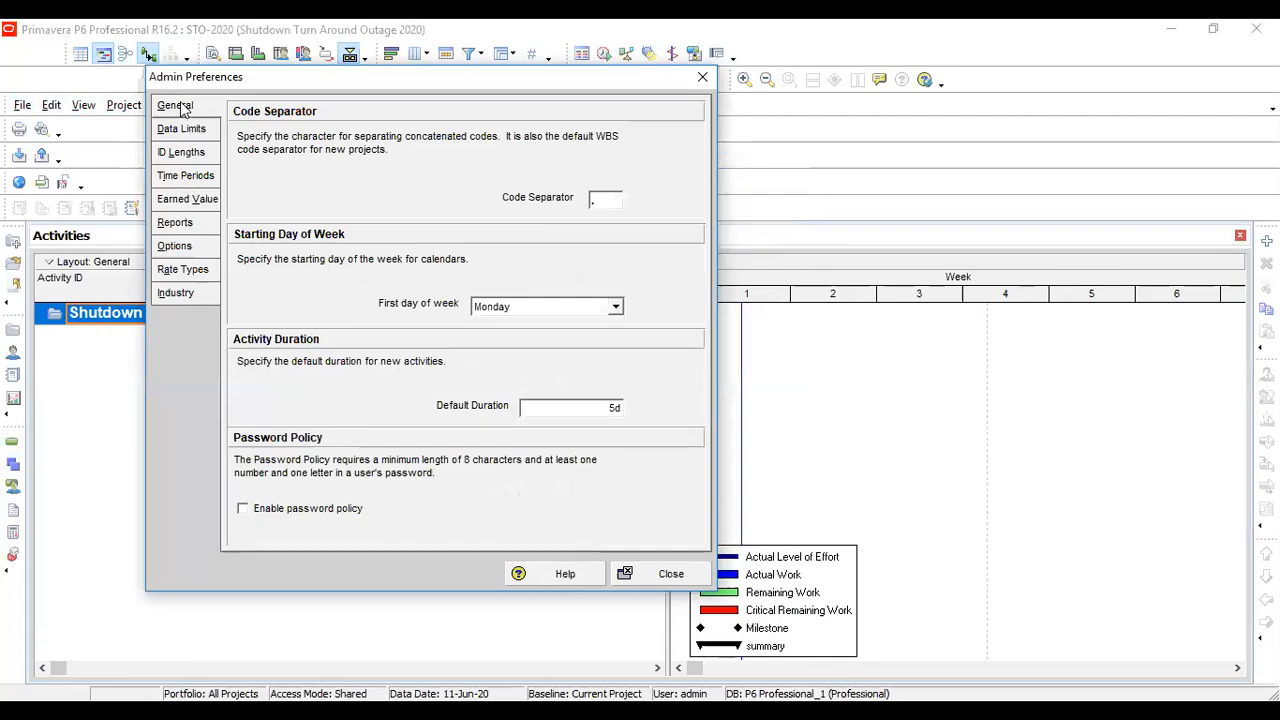
{"action": "left_click", "coordinate": [193, 296]}
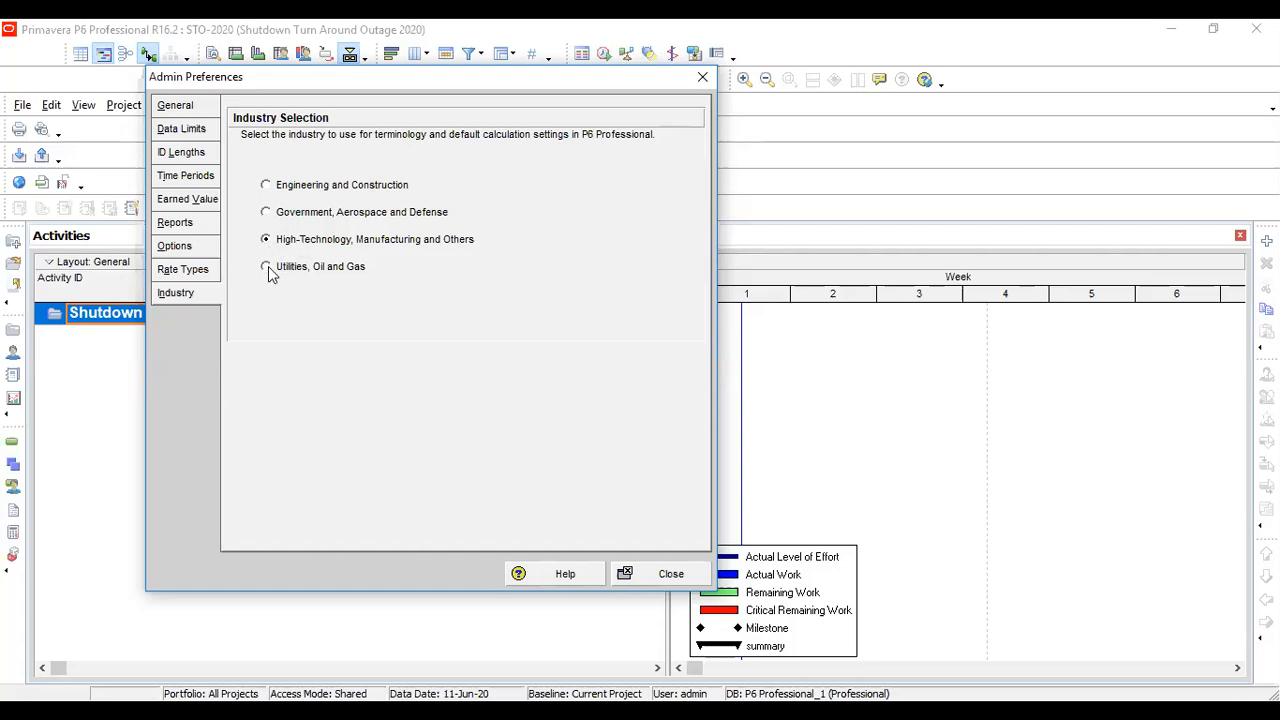
Try the Government, Aerospace and Defense, the Engineering and Construction, and the High-Technology, Manufacturing and Others industry options
{"action": "left_click", "coordinate": [267, 212]}
{"action": "left_click", "coordinate": [266, 239]}
{"action": "left_click", "coordinate": [267, 212]}
{"action": "left_click", "coordinate": [268, 188]}
{"action": "left_click", "coordinate": [276, 242]}
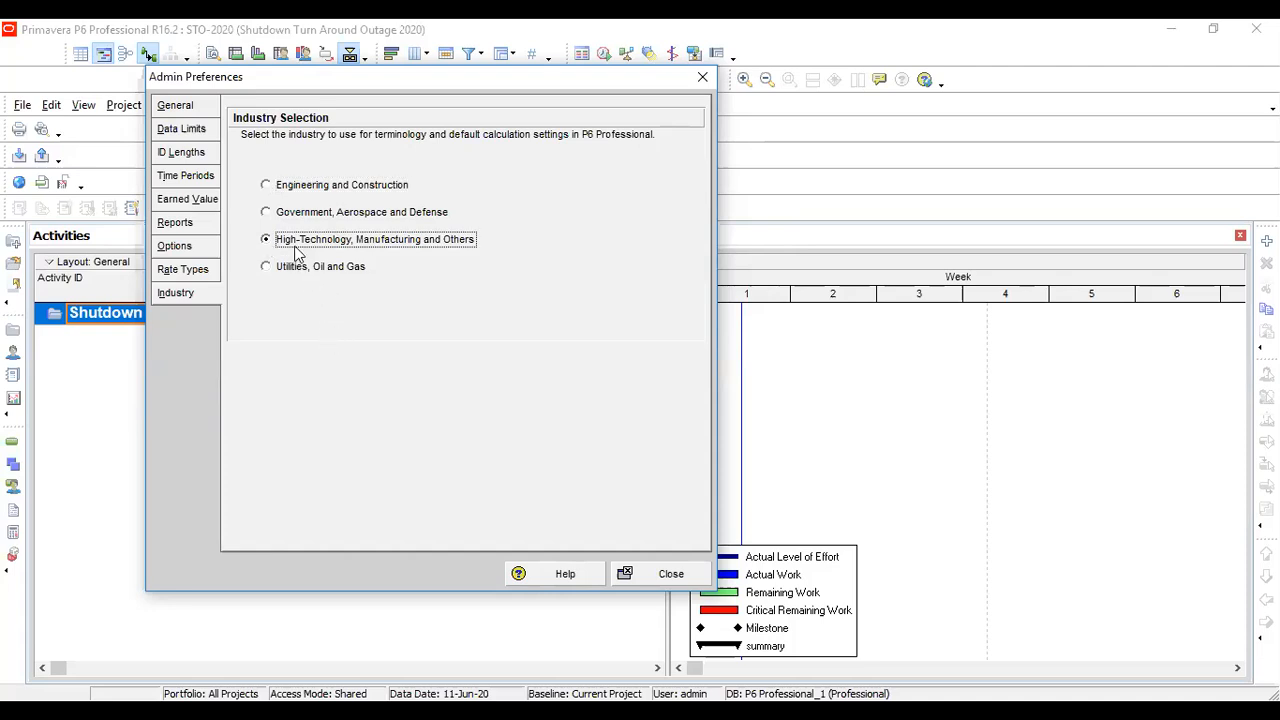
Set the industry to Utilities, Oil and Gas, close the Admin Preferences and acknowledge the notice
{"action": "left_click", "coordinate": [267, 274]}
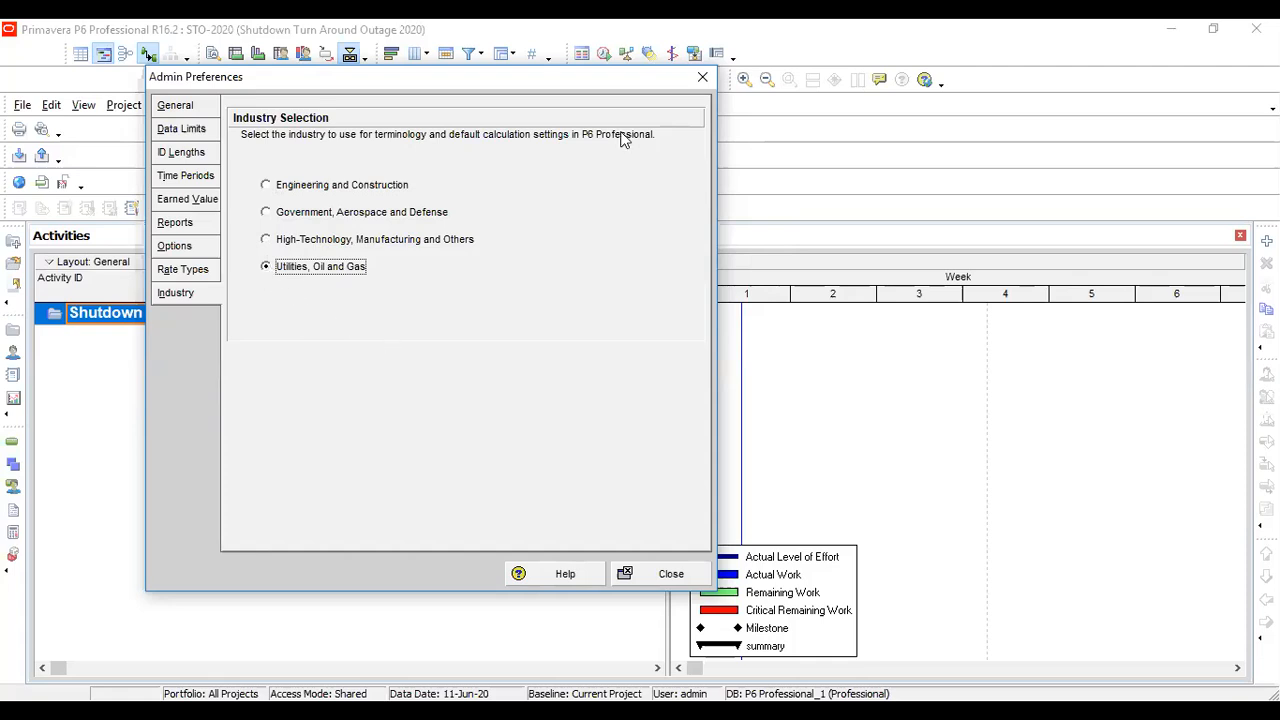
{"action": "left_click", "coordinate": [703, 77]}
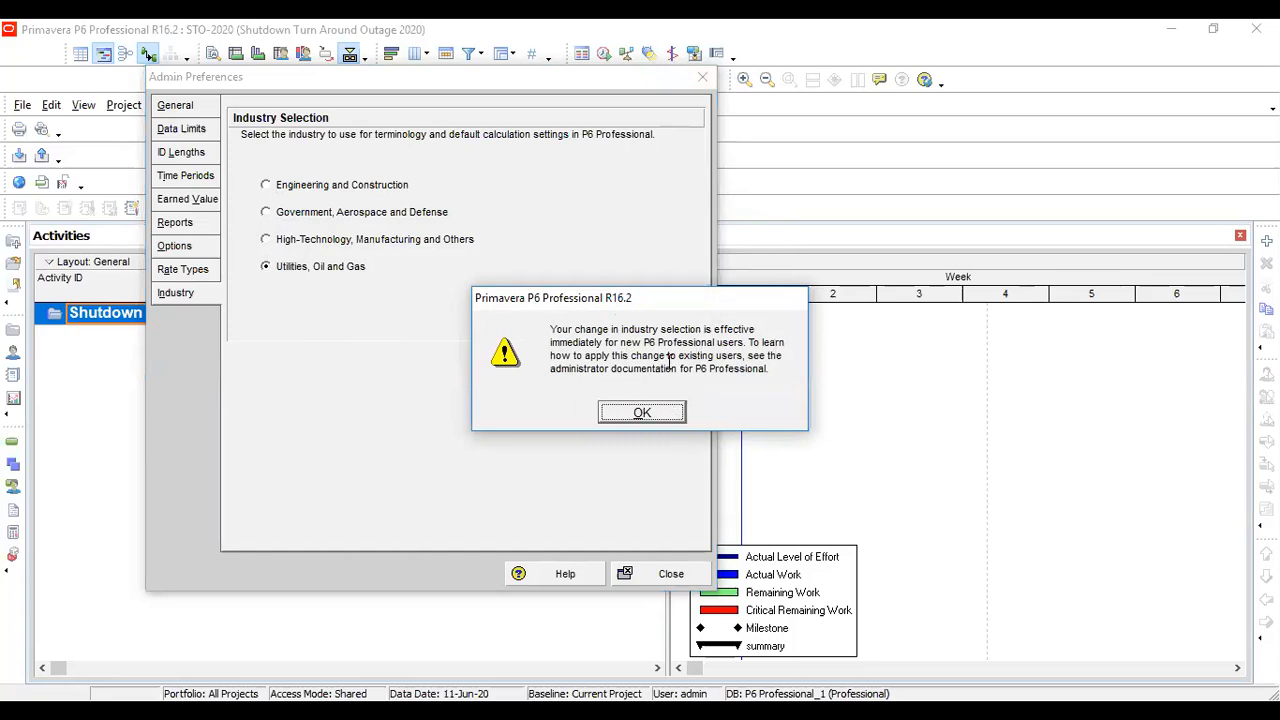
{"action": "left_click", "coordinate": [673, 418]}
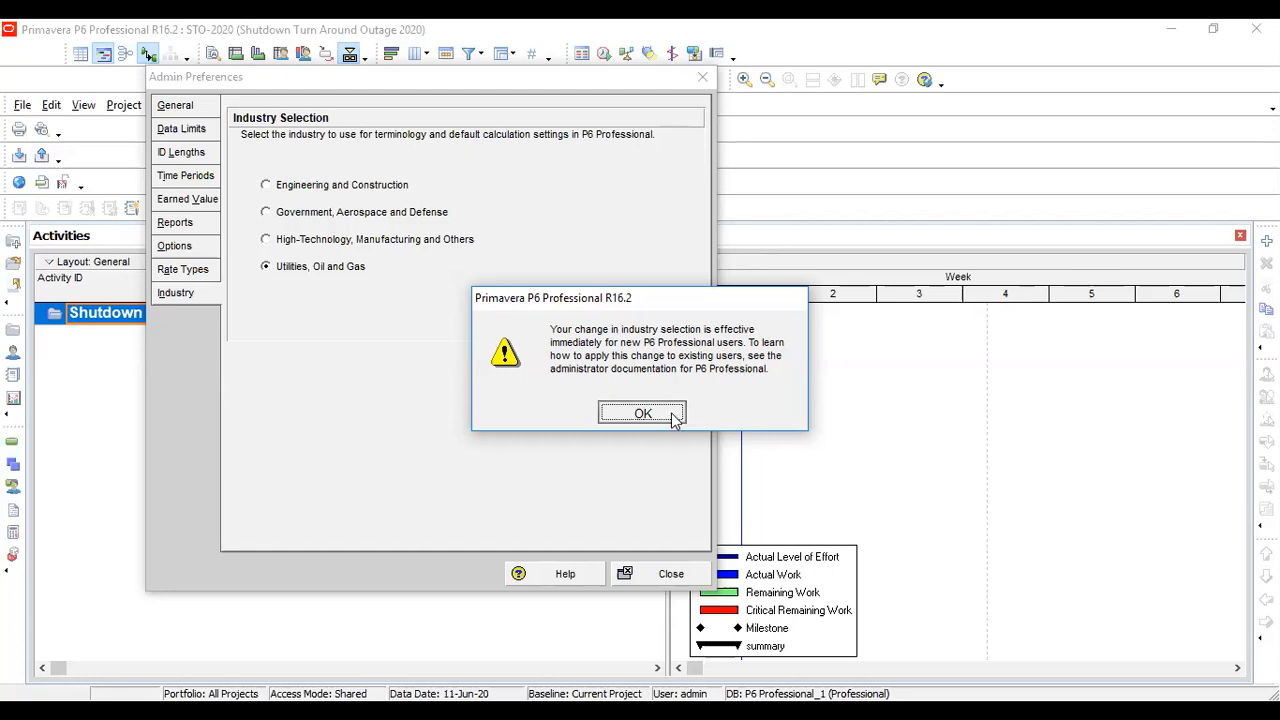
{"action": "left_click", "coordinate": [643, 414]}
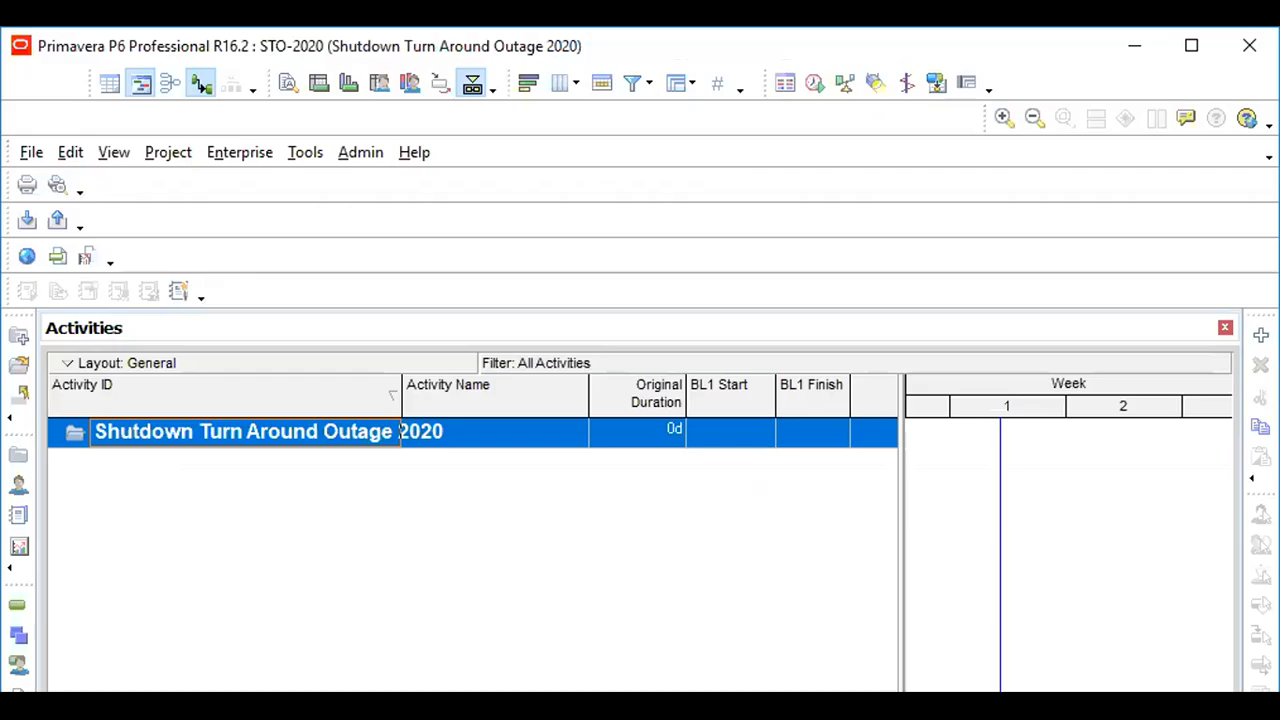
Return to the whiteboard and add a text box below the navigation note with the lines "Project Management" and "Talioring"
{"action": "left_click", "coordinate": [1191, 45]}
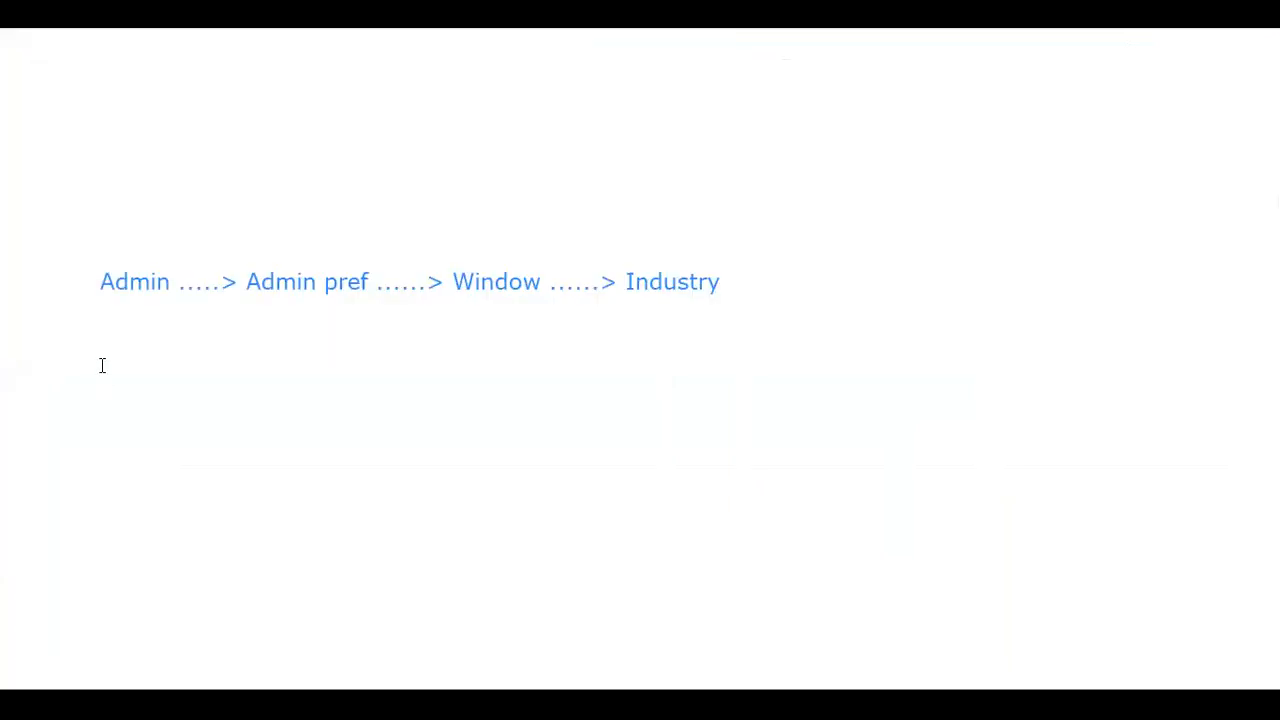
{"action": "left_click_drag", "start_coordinate": [108, 347], "coordinate": [619, 599]}
{"action": "type", "text": "Project Manageme"}
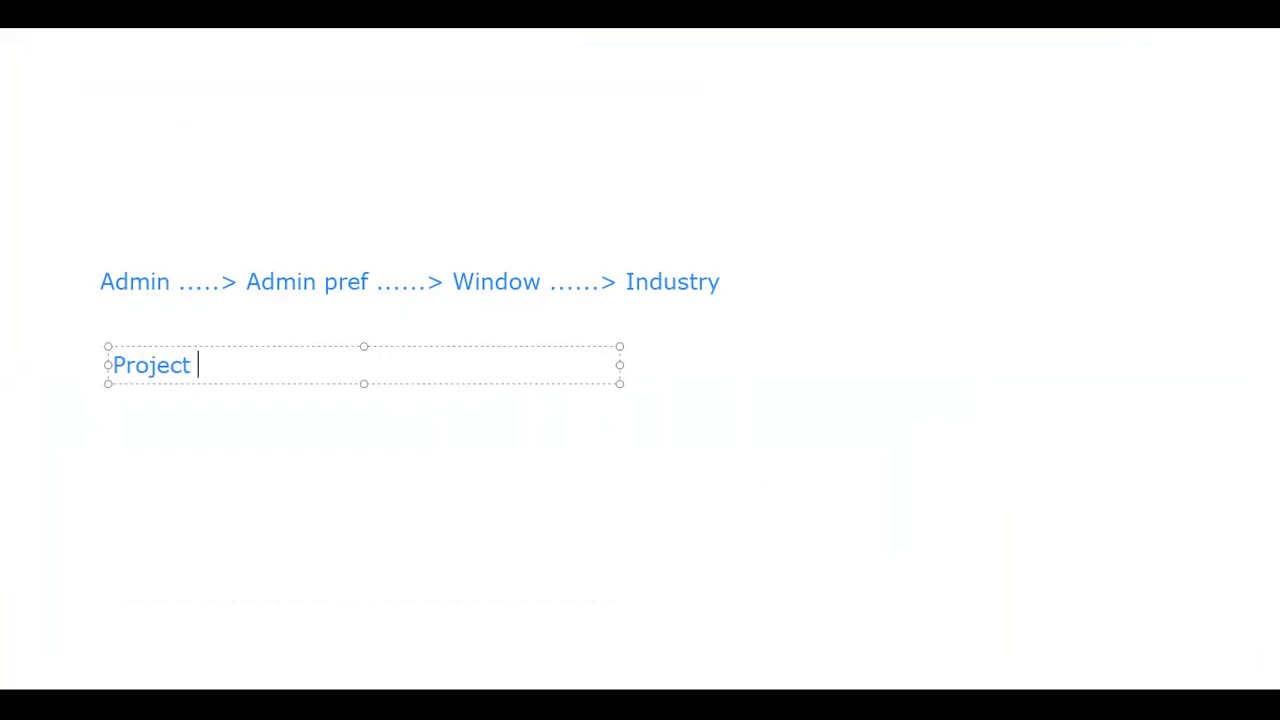
{"action": "type", "text": "nt"}
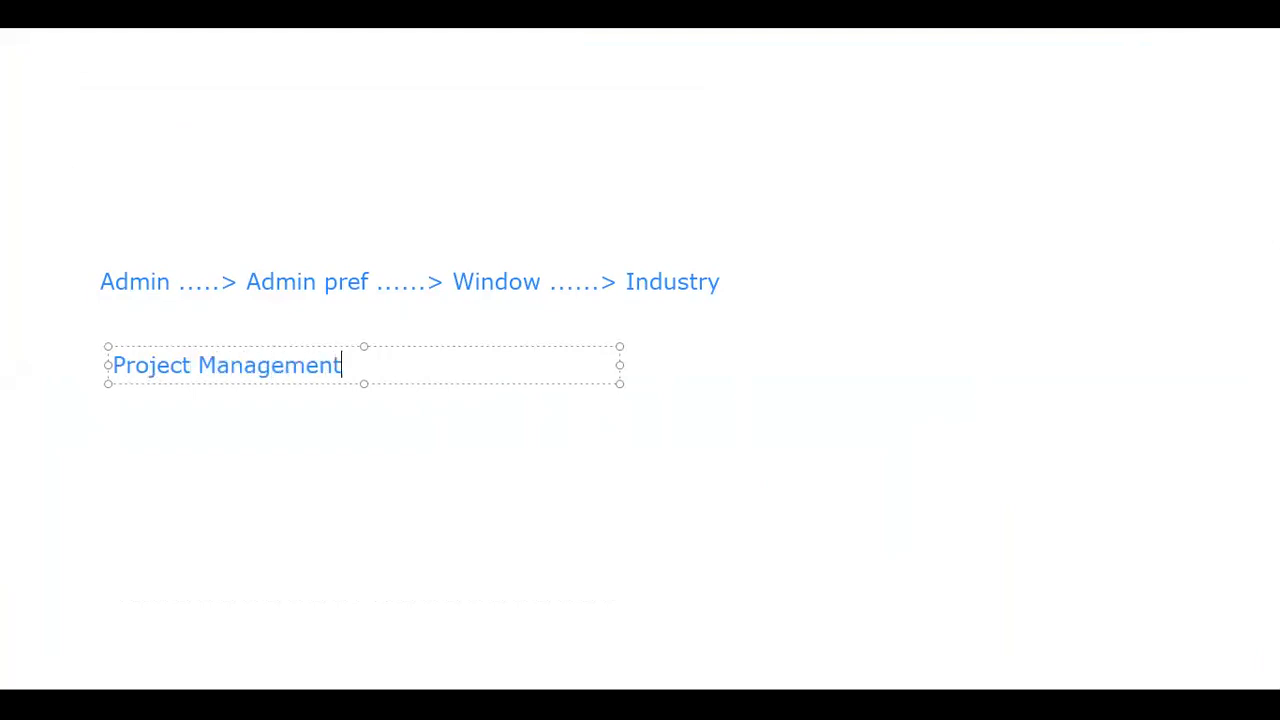
{"action": "key", "text": "Return"}
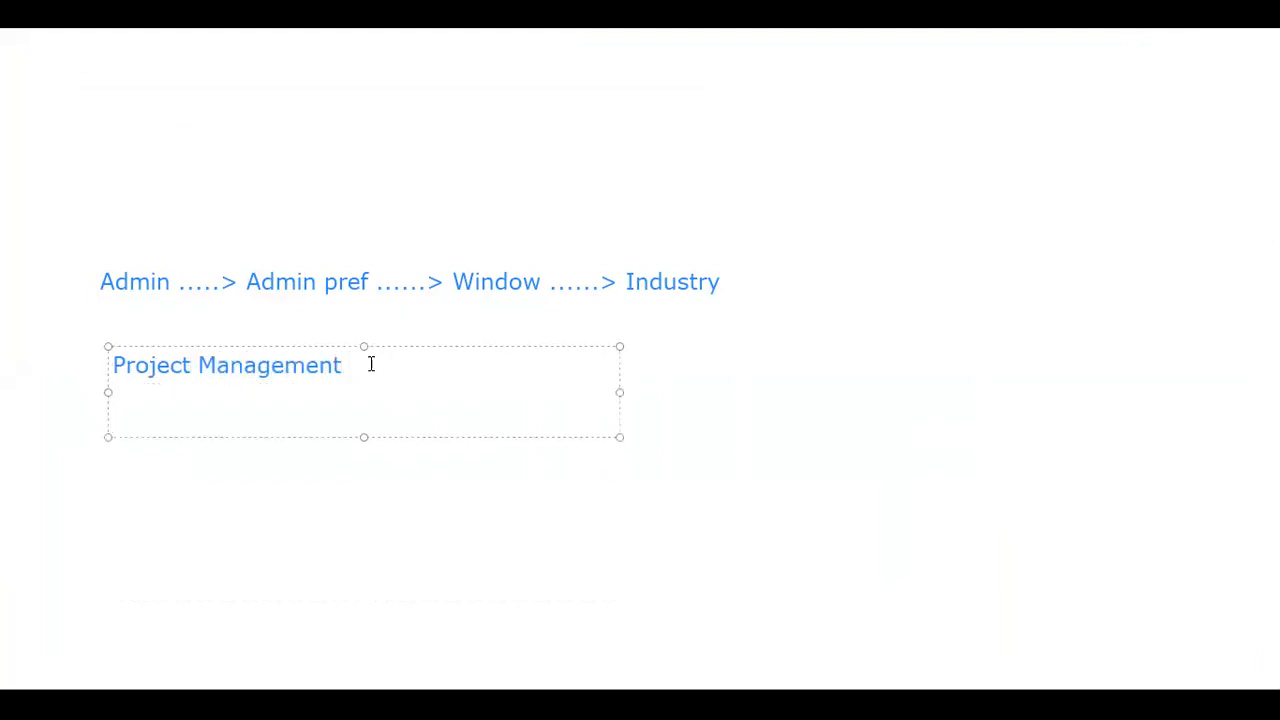
{"action": "type", "text": "Talioring"}
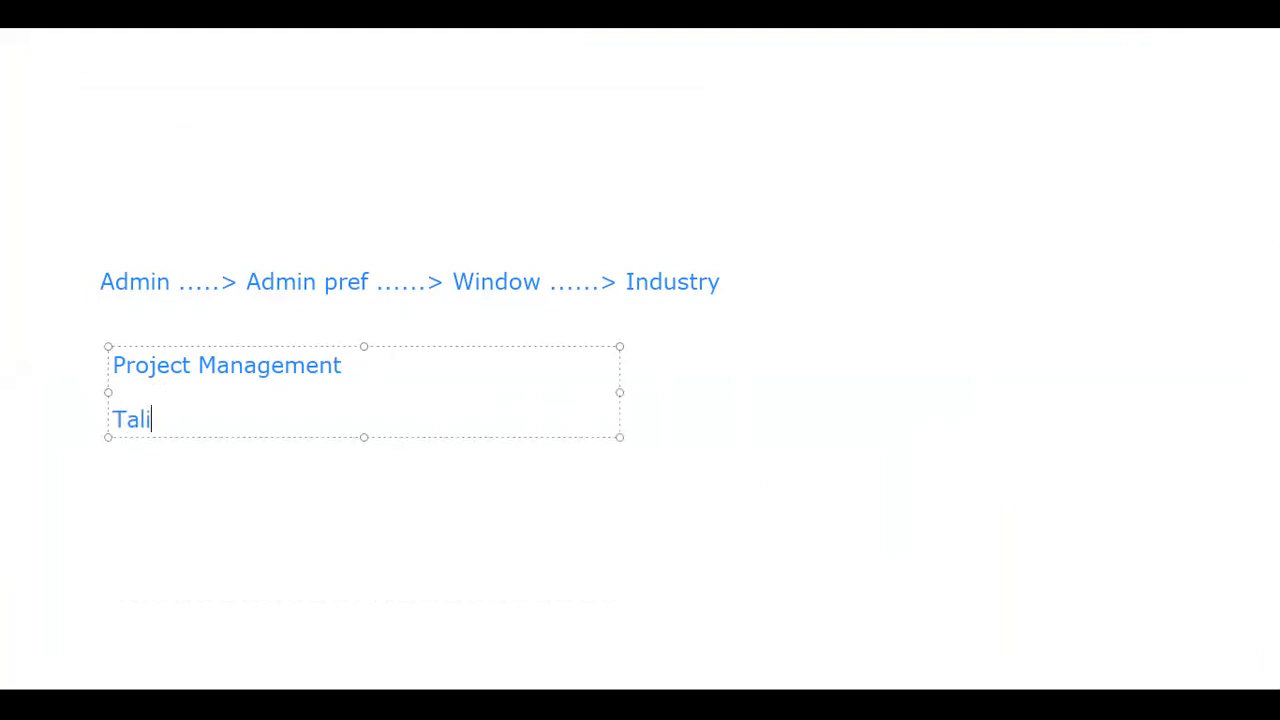
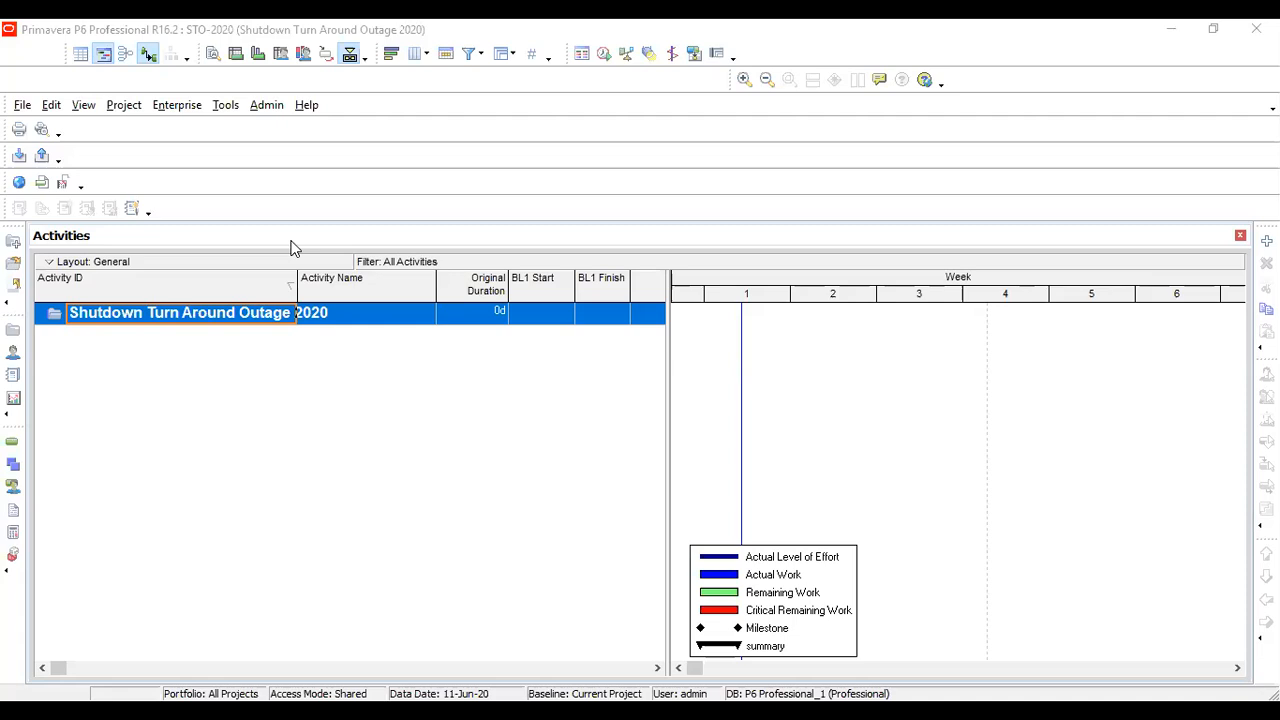
Open the WBS view of the Shutdown Turn Around Outage 2020 project and compare it with the Activities view
{"action": "left_click", "coordinate": [124, 106]}
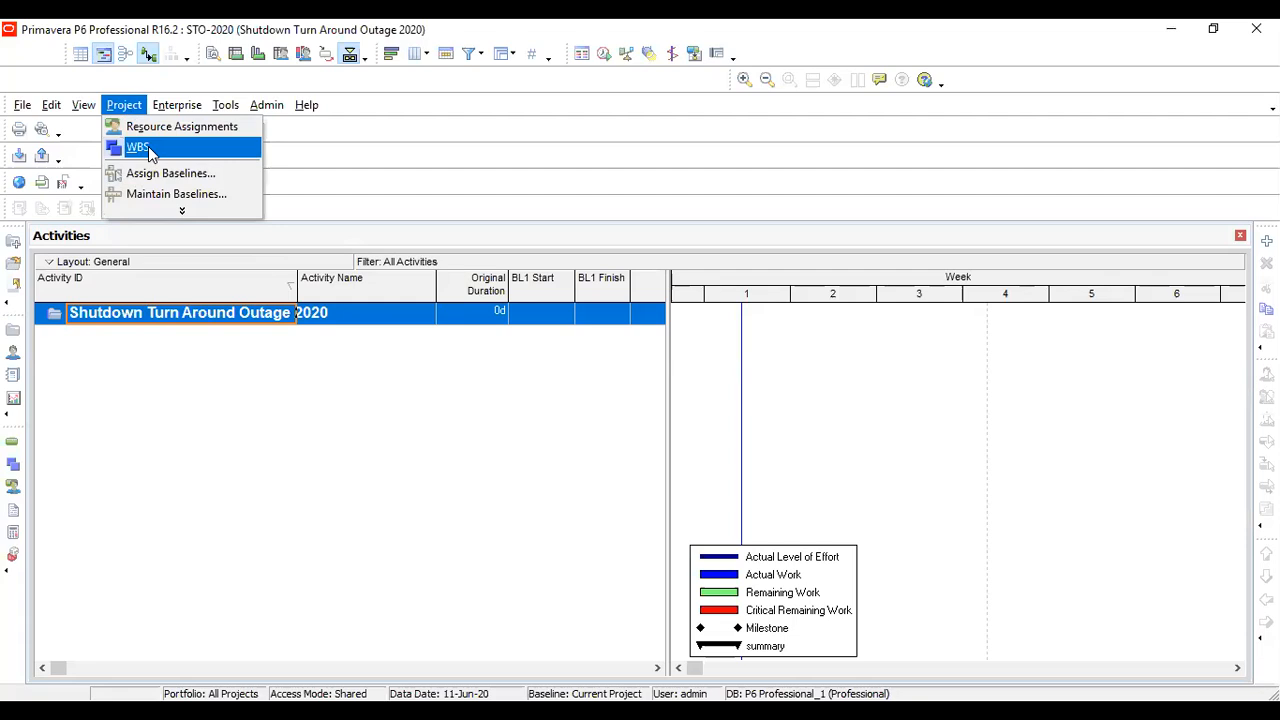
{"action": "left_click", "coordinate": [140, 148]}
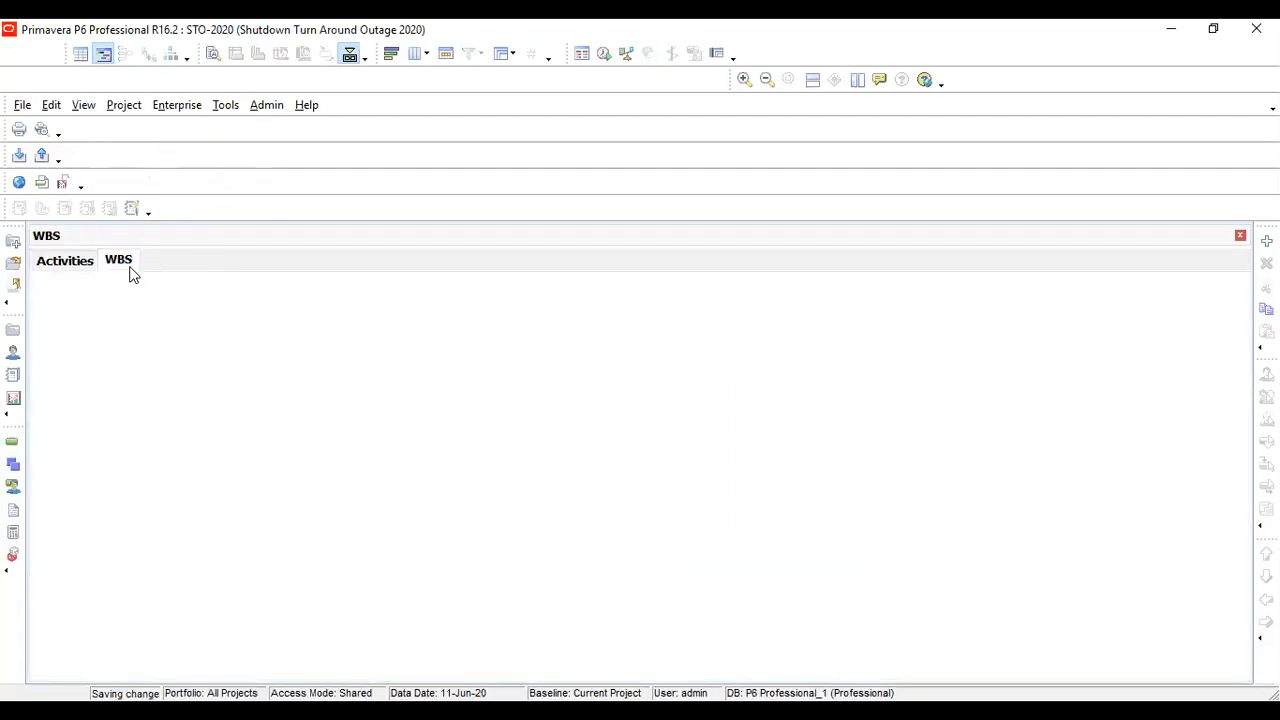
{"action": "left_click", "coordinate": [58, 262]}
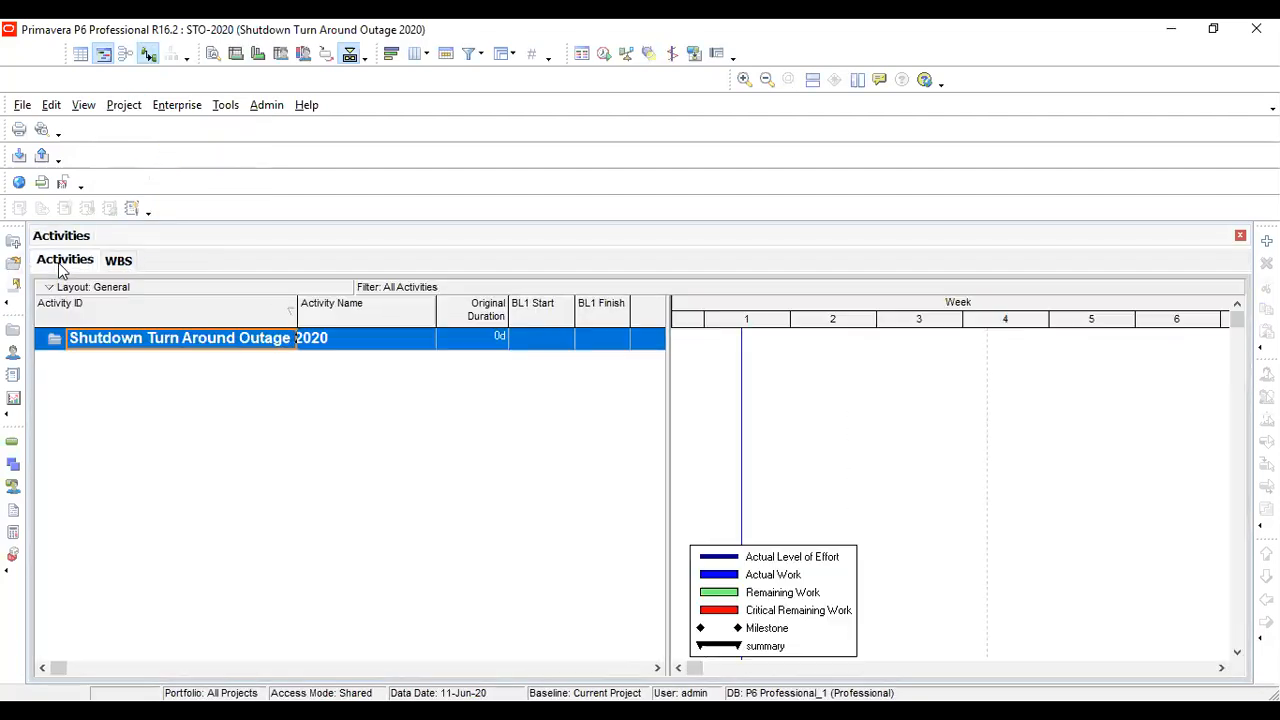
{"action": "left_click", "coordinate": [117, 262]}
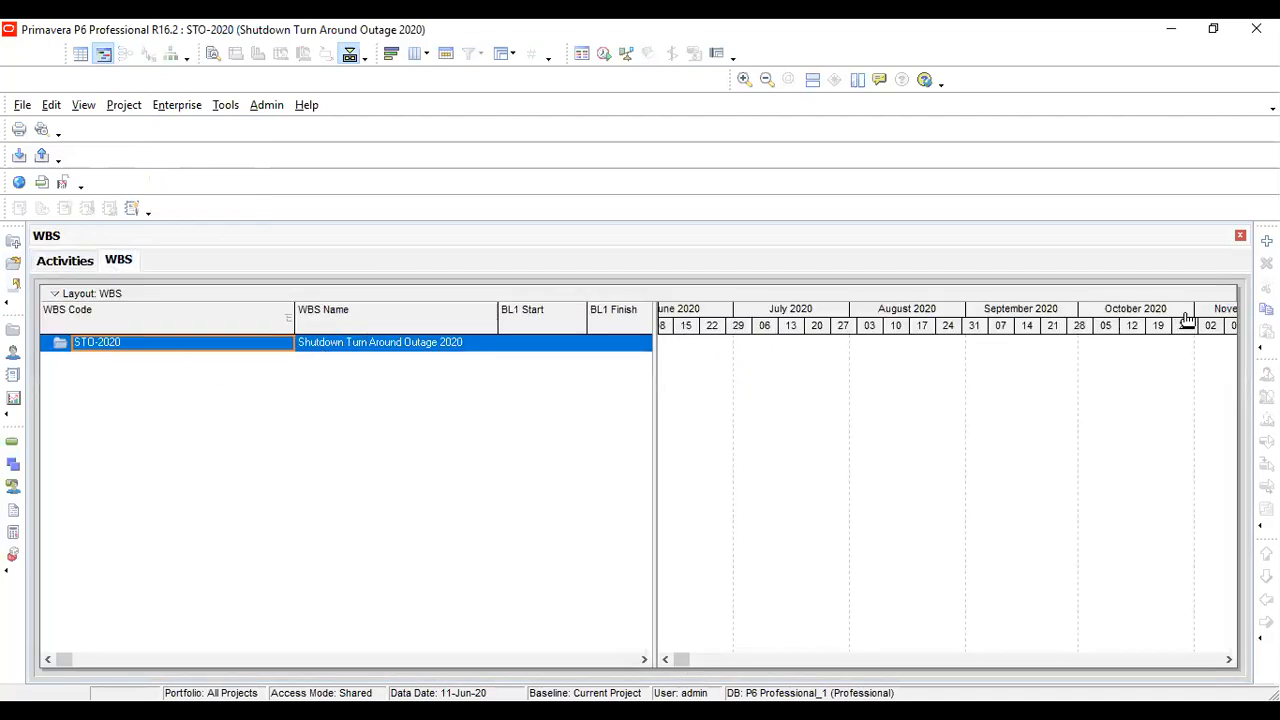
{"action": "left_click", "coordinate": [66, 262]}
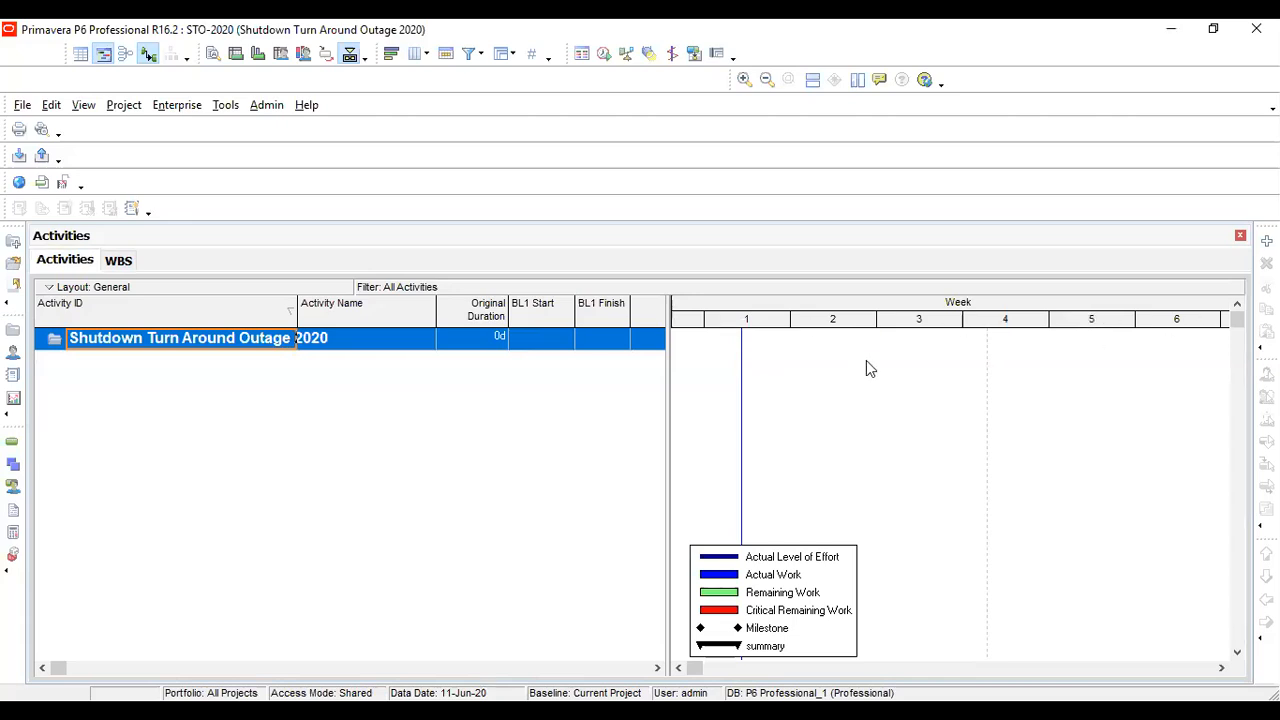
{"action": "left_click", "coordinate": [118, 262]}
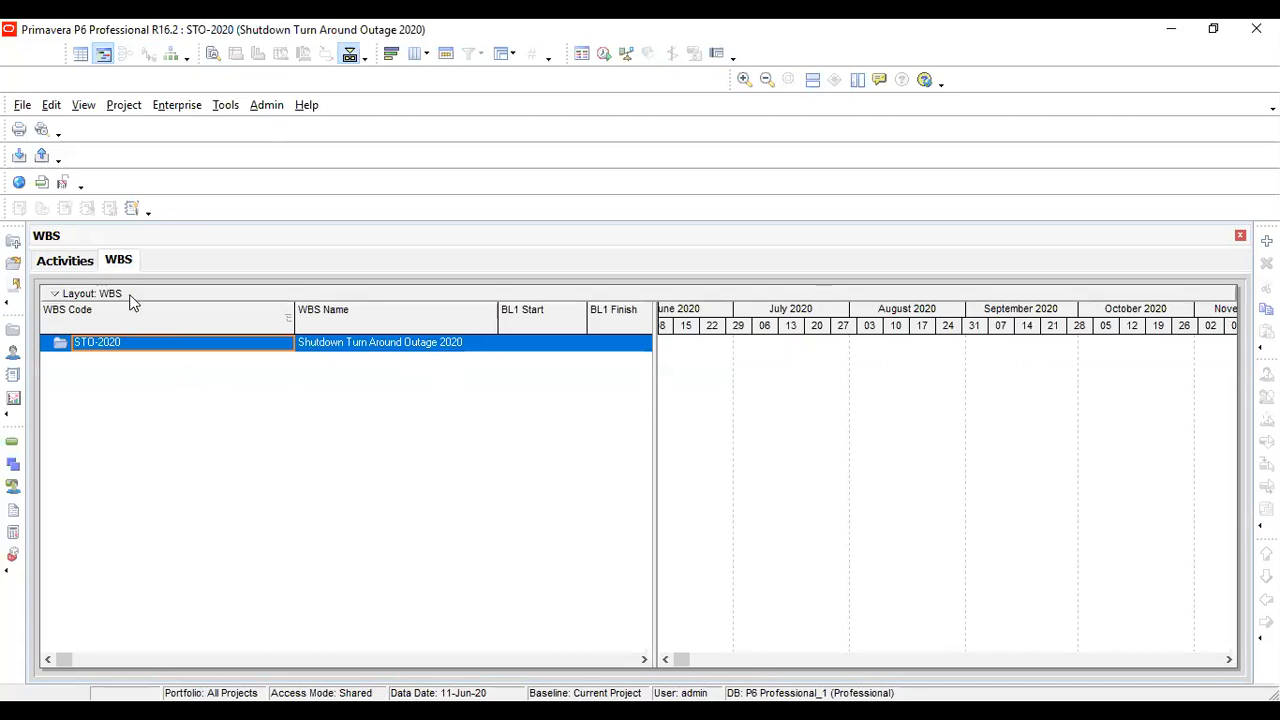
{"action": "left_click", "coordinate": [66, 262]}
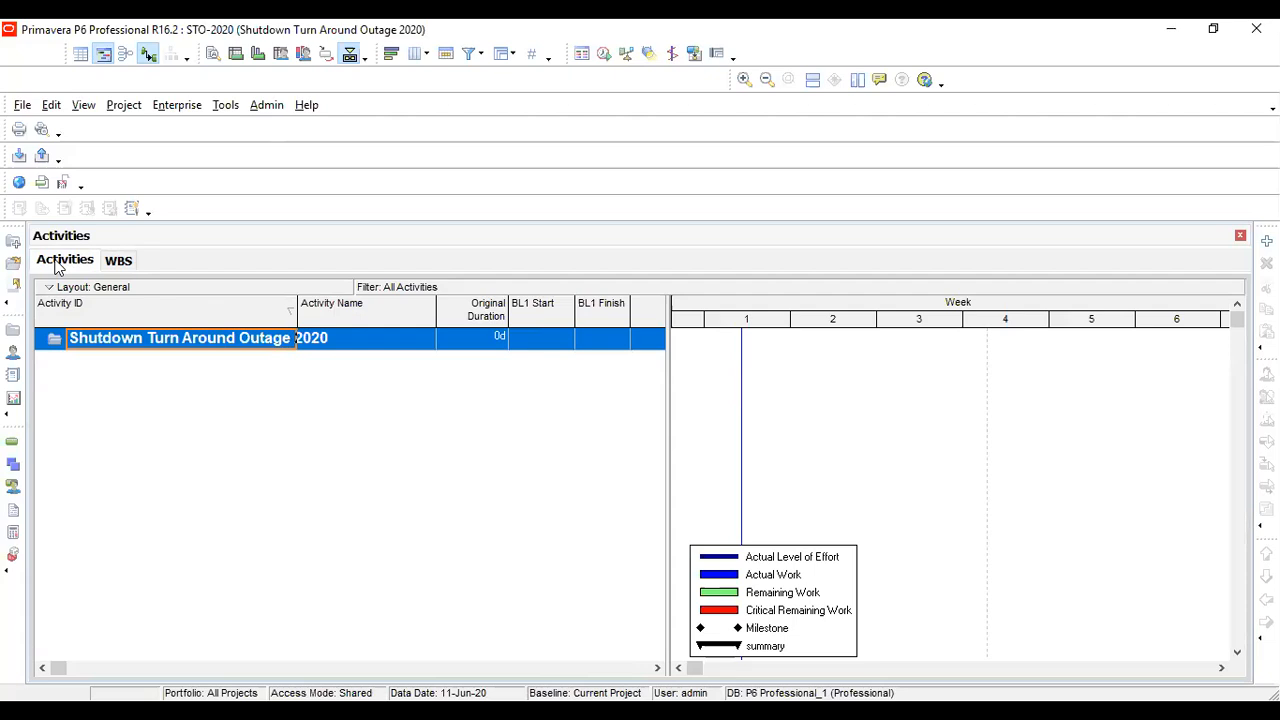
{"action": "left_click", "coordinate": [120, 261]}
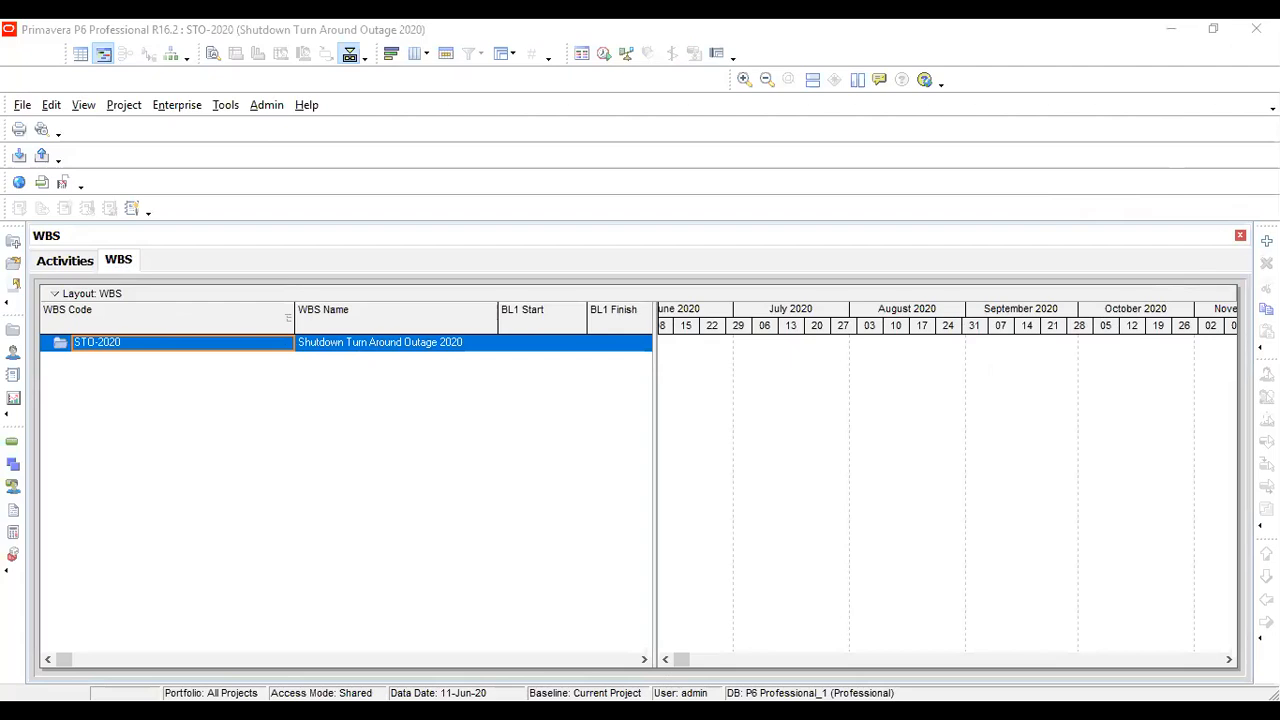
Add a WBS element named "Pre-Shutdown" with code 1 under the STO-2020 project
{"action": "left_click", "coordinate": [1267, 241]}
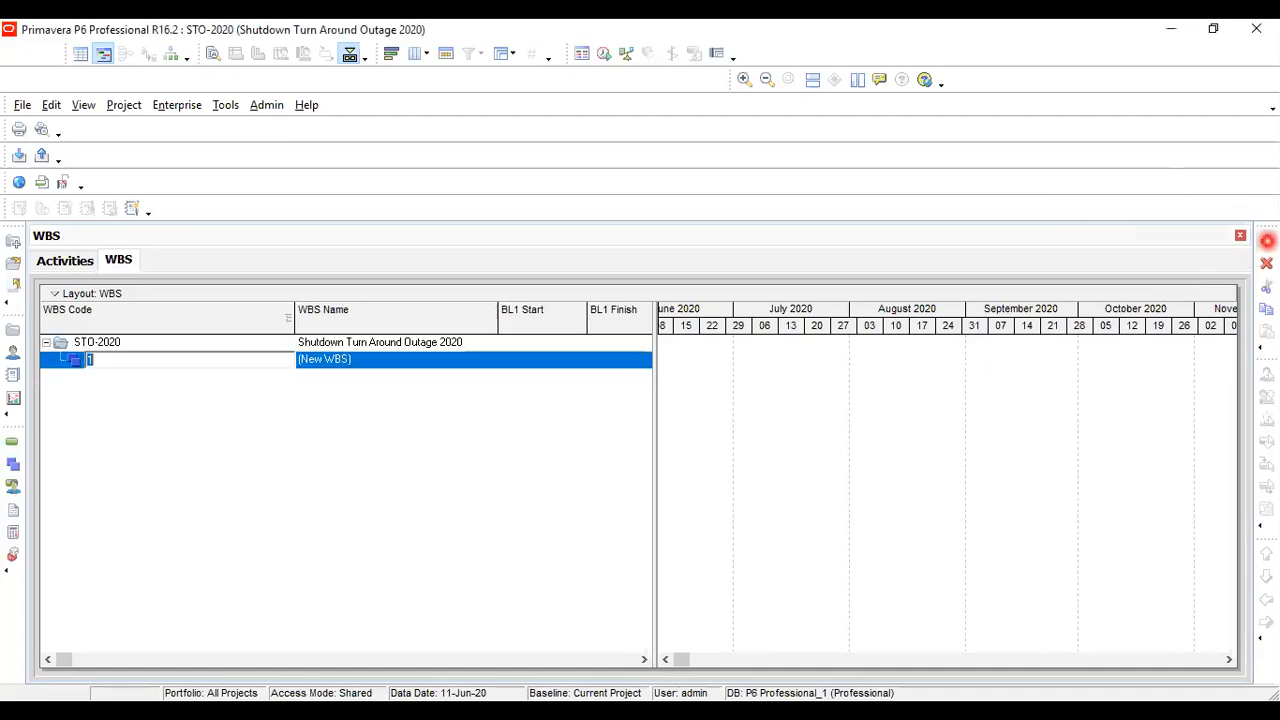
{"action": "left_click", "coordinate": [415, 366]}
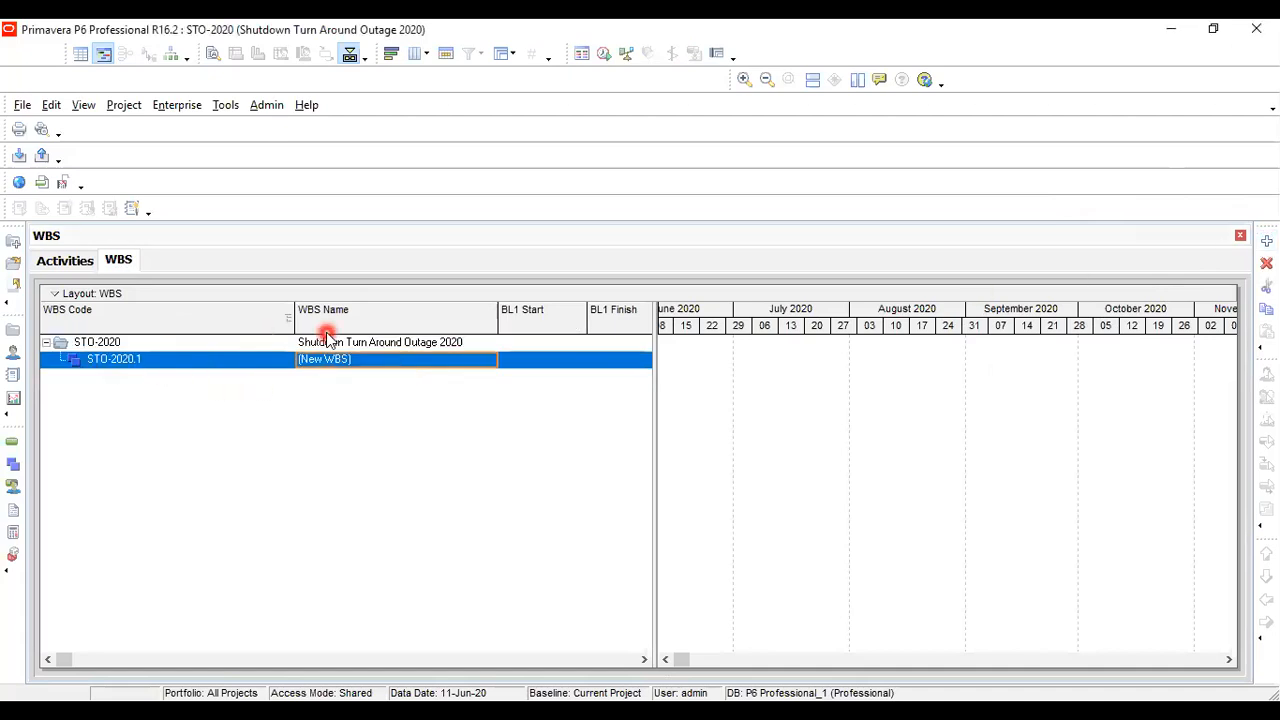
{"action": "left_click", "coordinate": [363, 343]}
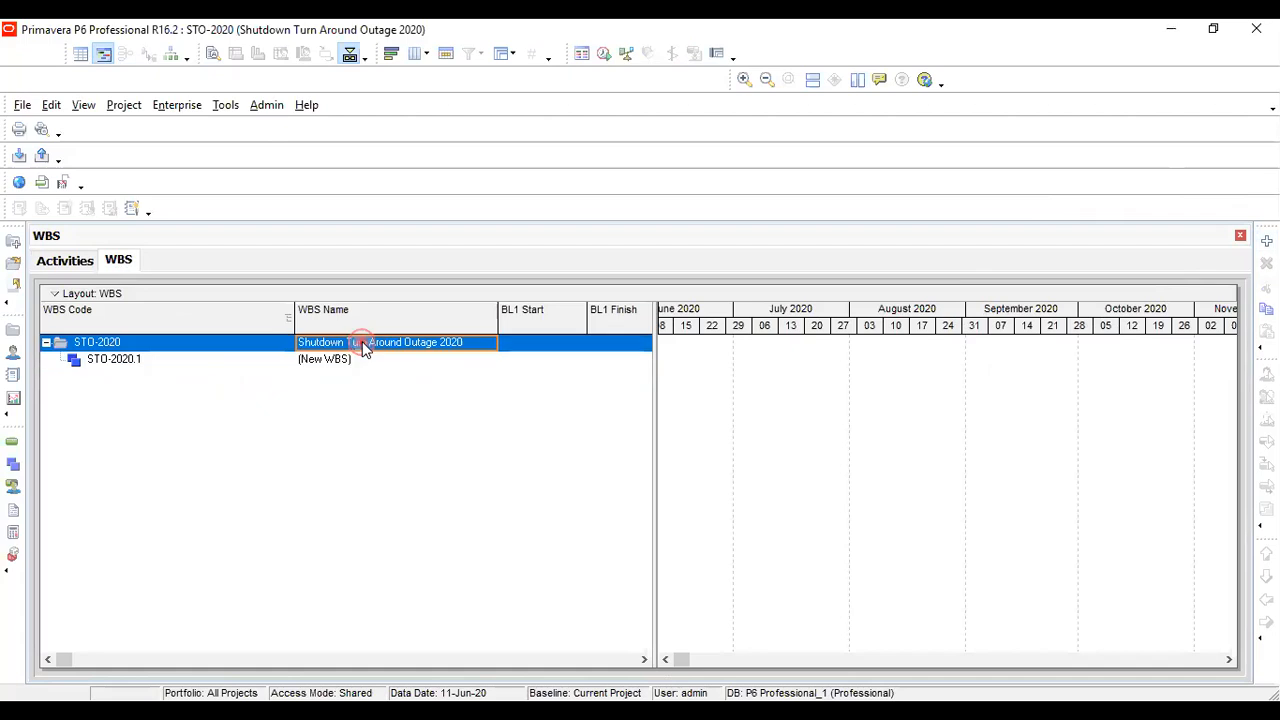
{"action": "left_click", "coordinate": [424, 362]}
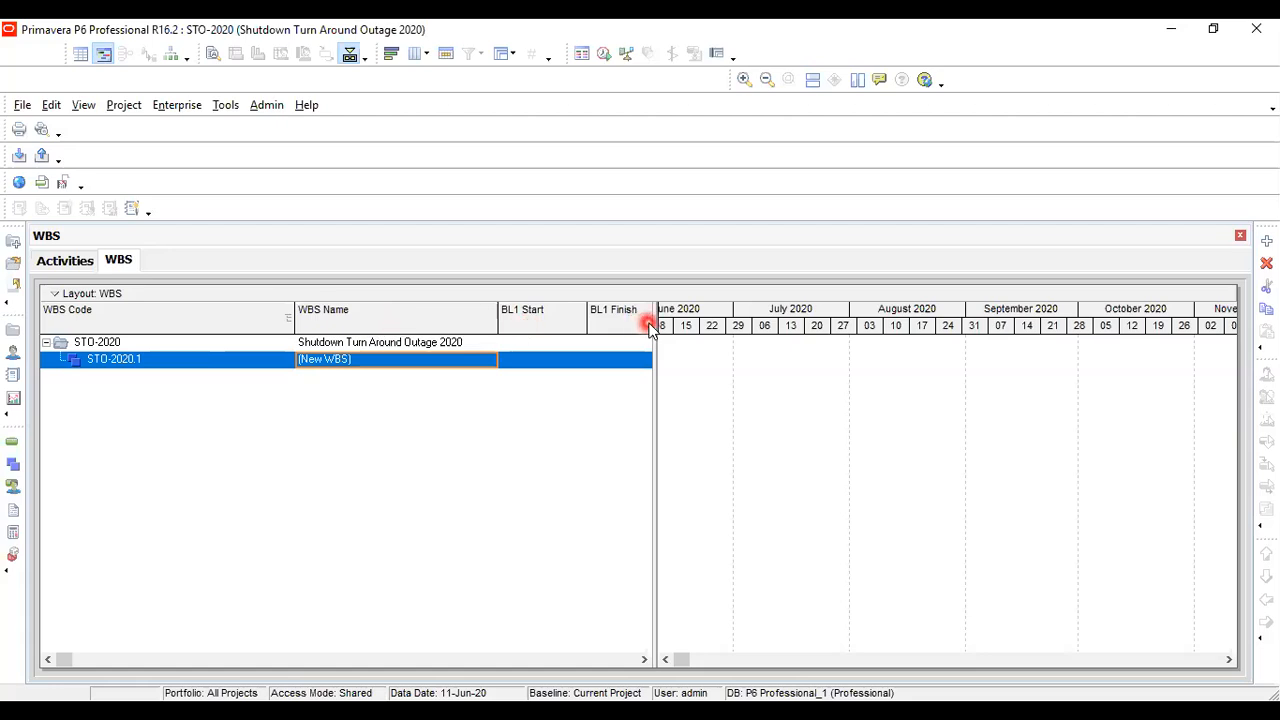
{"action": "left_click", "coordinate": [181, 366]}
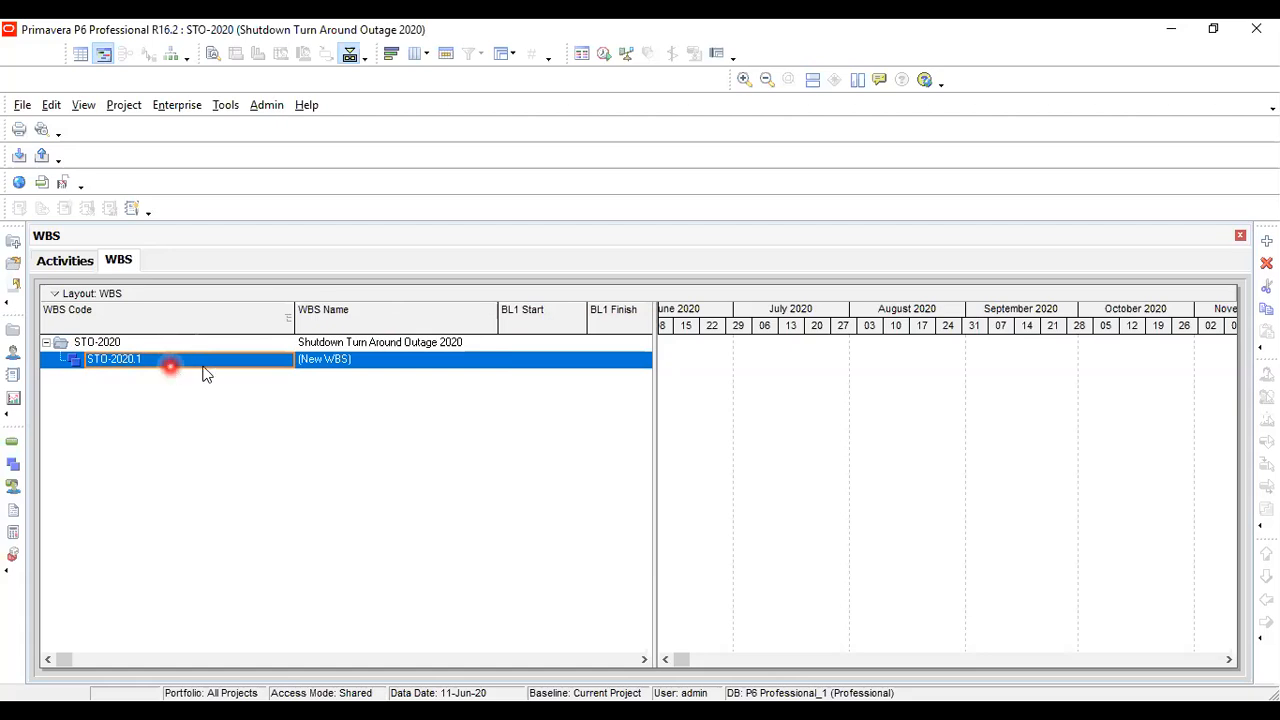
{"action": "left_click", "coordinate": [398, 366]}
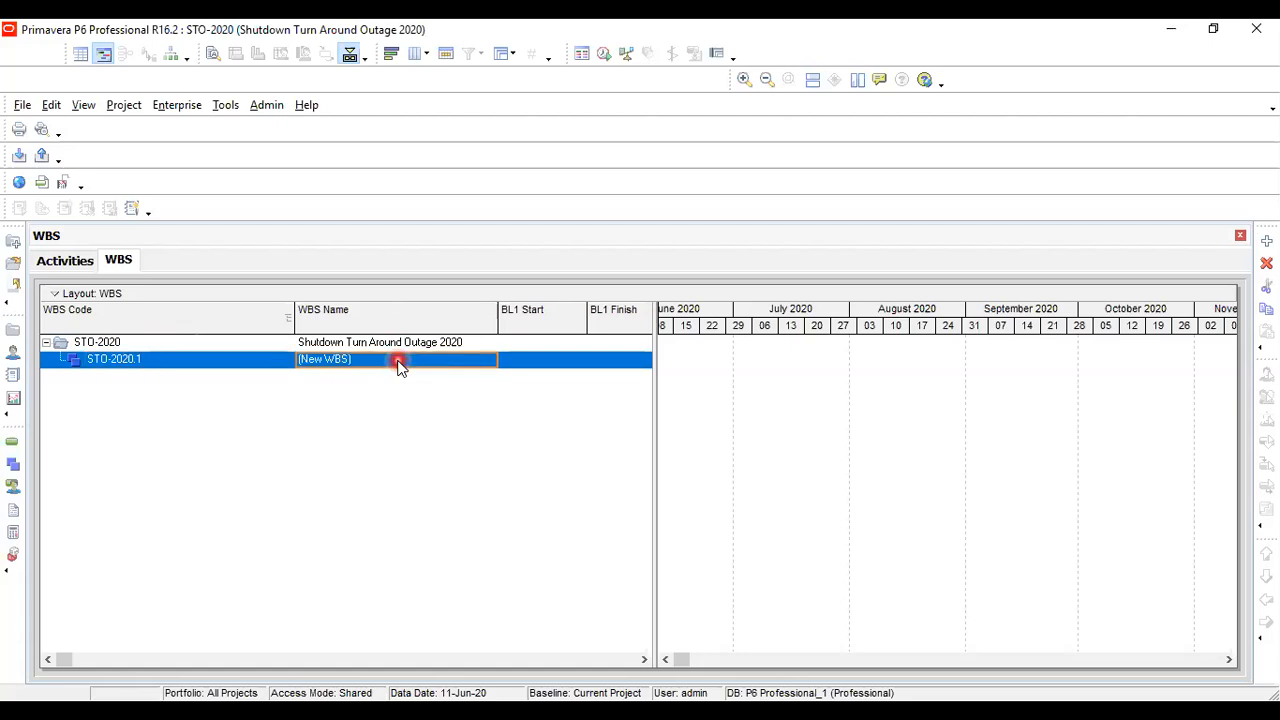
{"action": "left_click", "coordinate": [398, 362]}
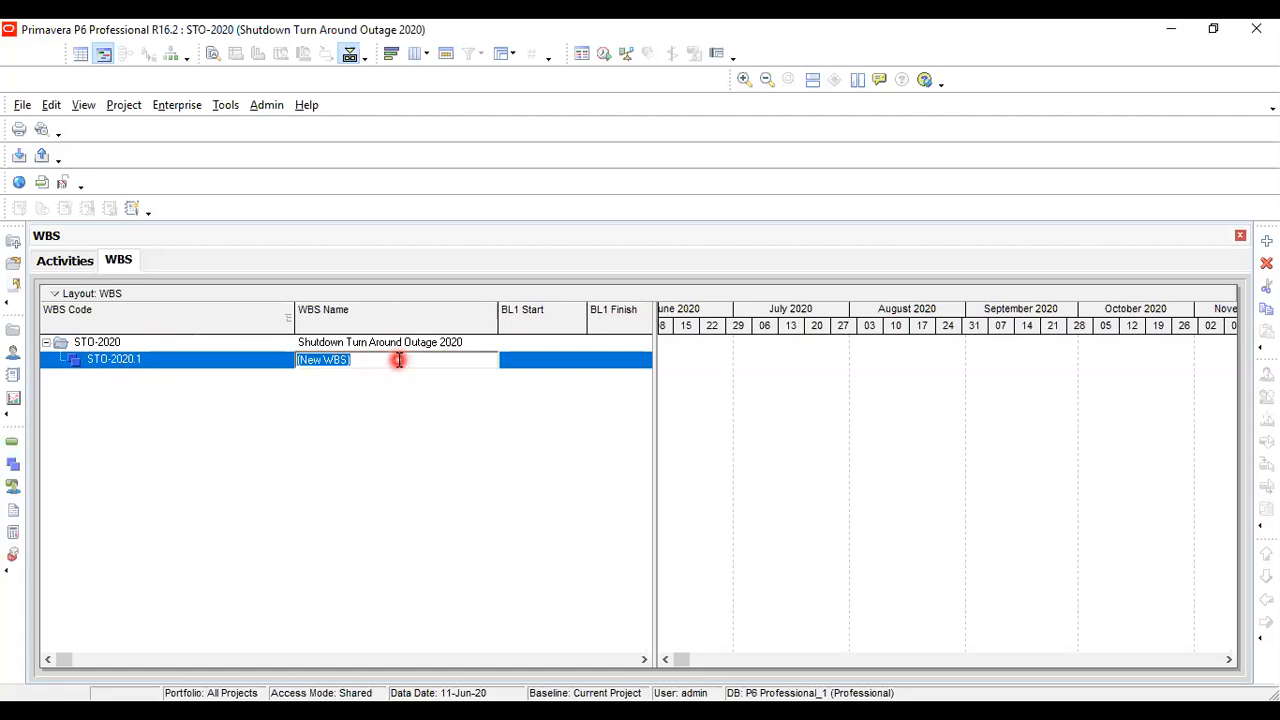
{"action": "type", "text": "Pre-Shutdown"}
{"action": "key", "text": "Return"}
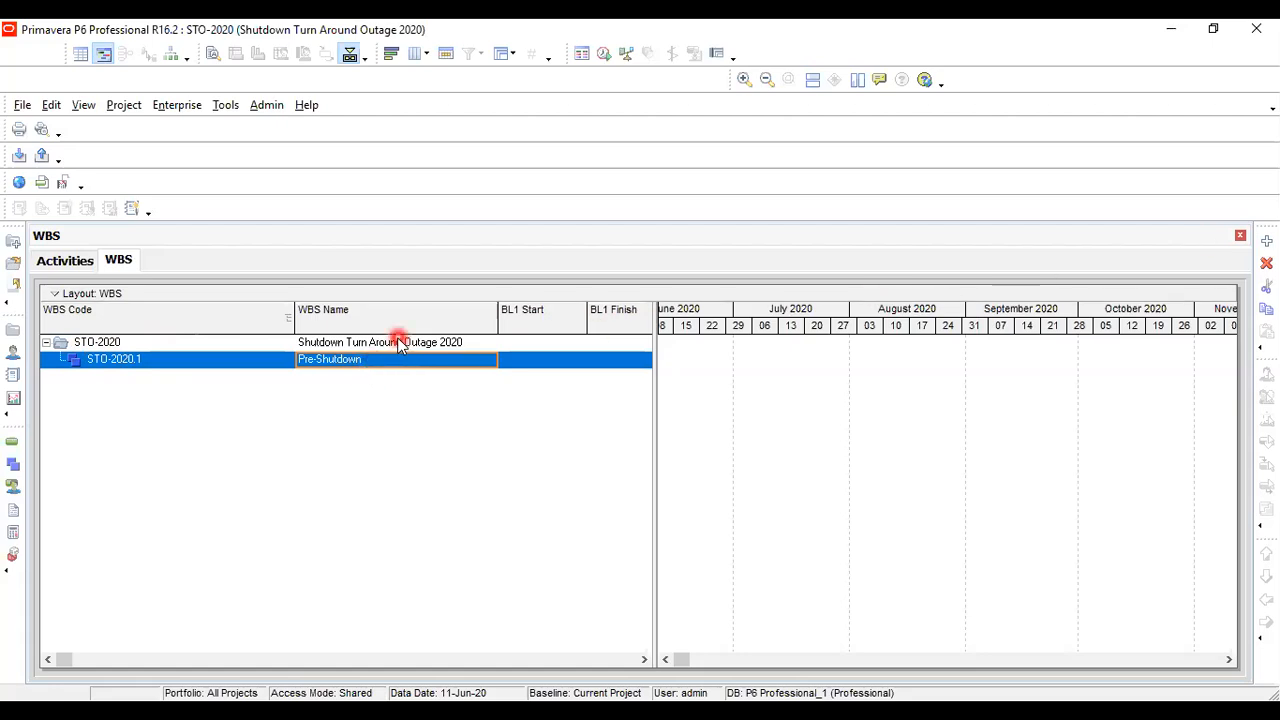
Add a second WBS element named "Shutdown" directly under the STO-2020 project
{"action": "left_click", "coordinate": [400, 343]}
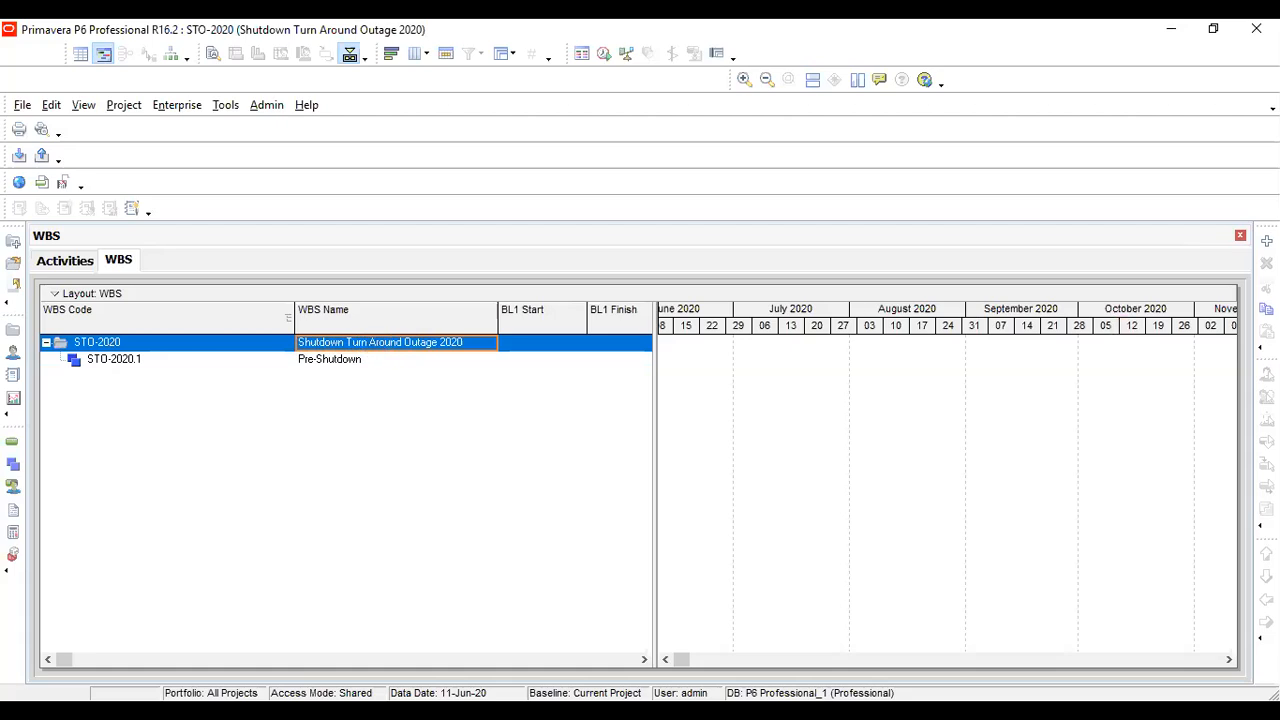
{"action": "left_click", "coordinate": [1267, 241]}
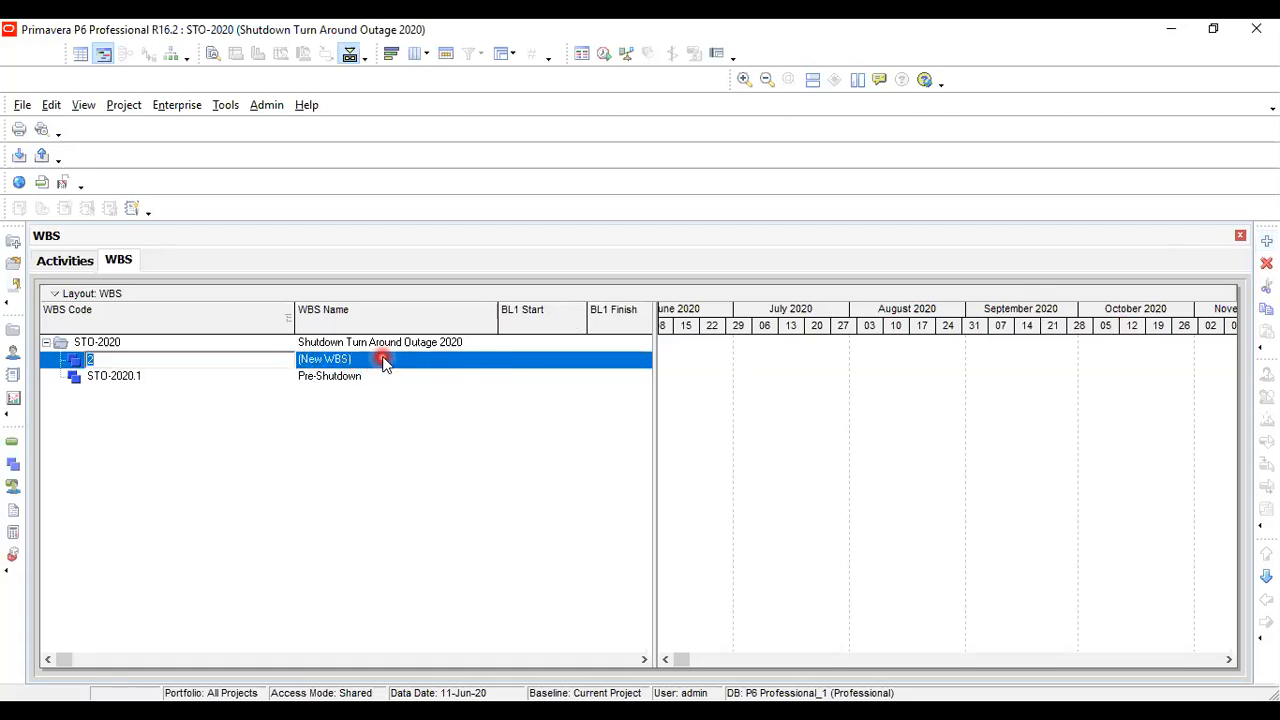
{"action": "left_click", "coordinate": [390, 358]}
{"action": "type", "text": "S"}
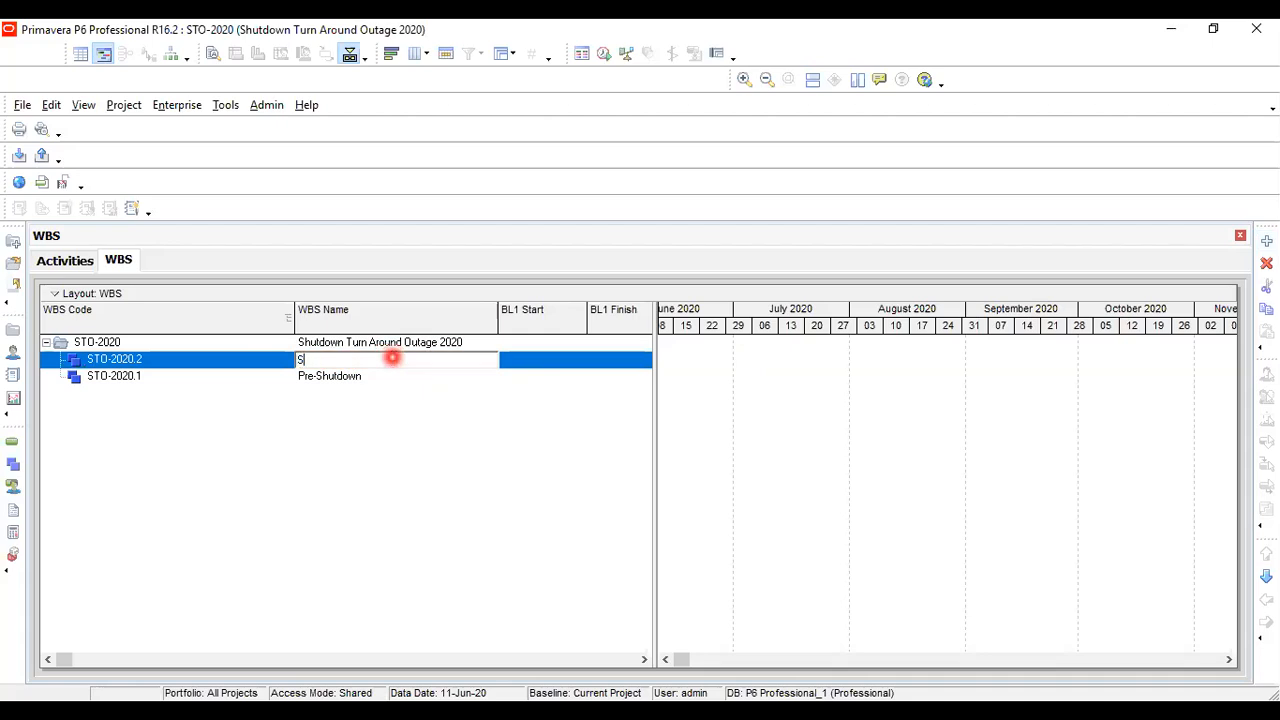
{"action": "type", "text": "hut"}
{"action": "key", "text": "BackSpace"}
{"action": "key", "text": "BackSpace"}
{"action": "type", "text": "hutdown"}
{"action": "key", "text": "Return"}
Add a third WBS element named "Post shutdown" directly under the STO-2020 project
{"action": "left_click", "coordinate": [394, 343]}
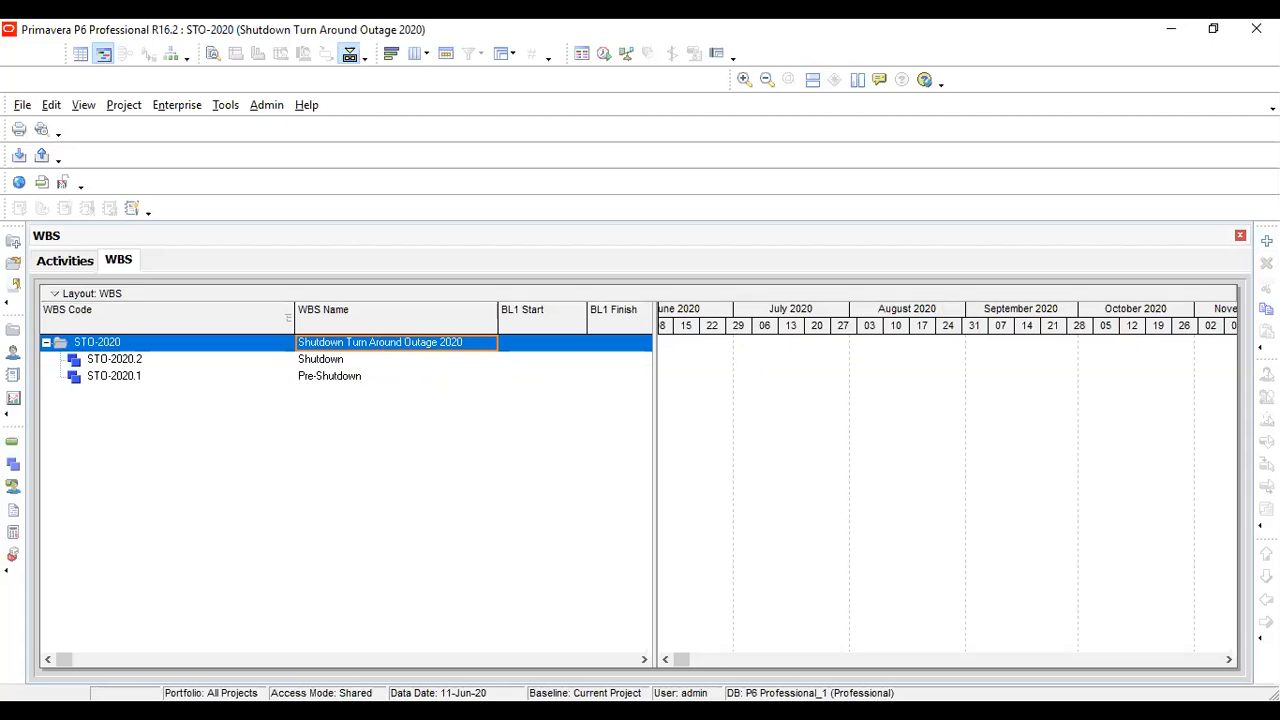
{"action": "left_click", "coordinate": [1267, 242]}
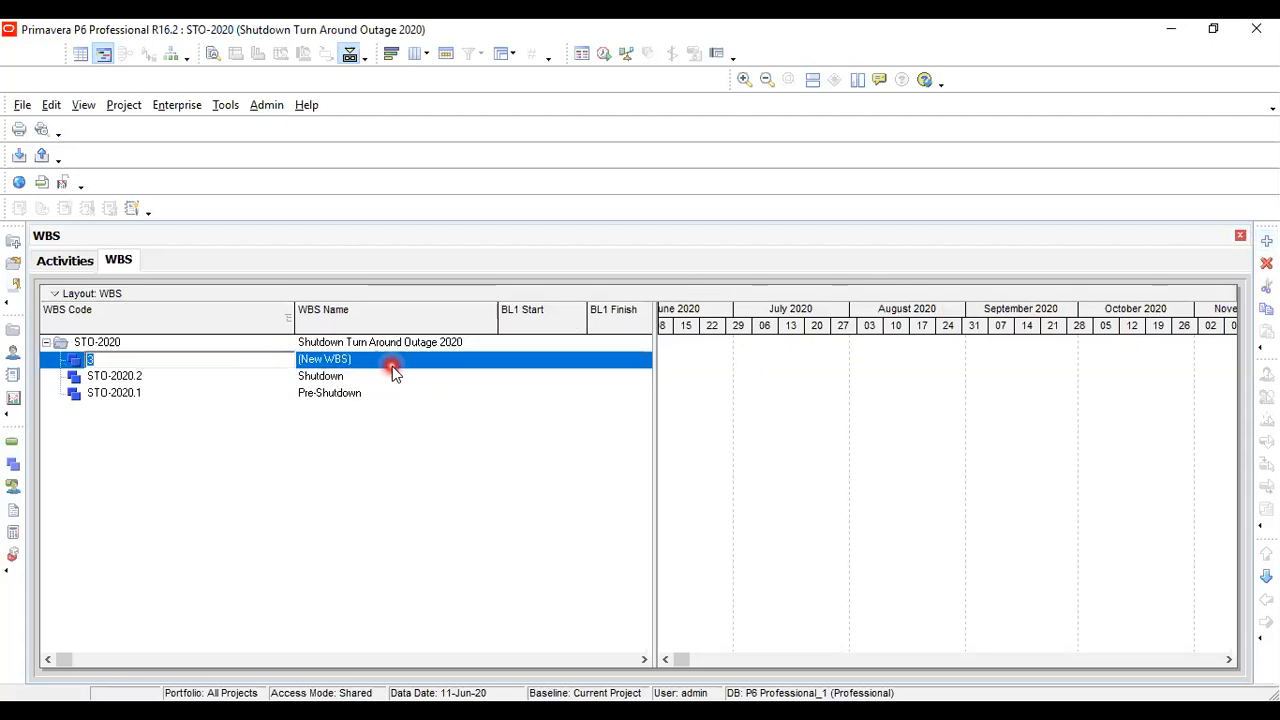
{"action": "left_click", "coordinate": [392, 367]}
{"action": "type", "text": "P"}
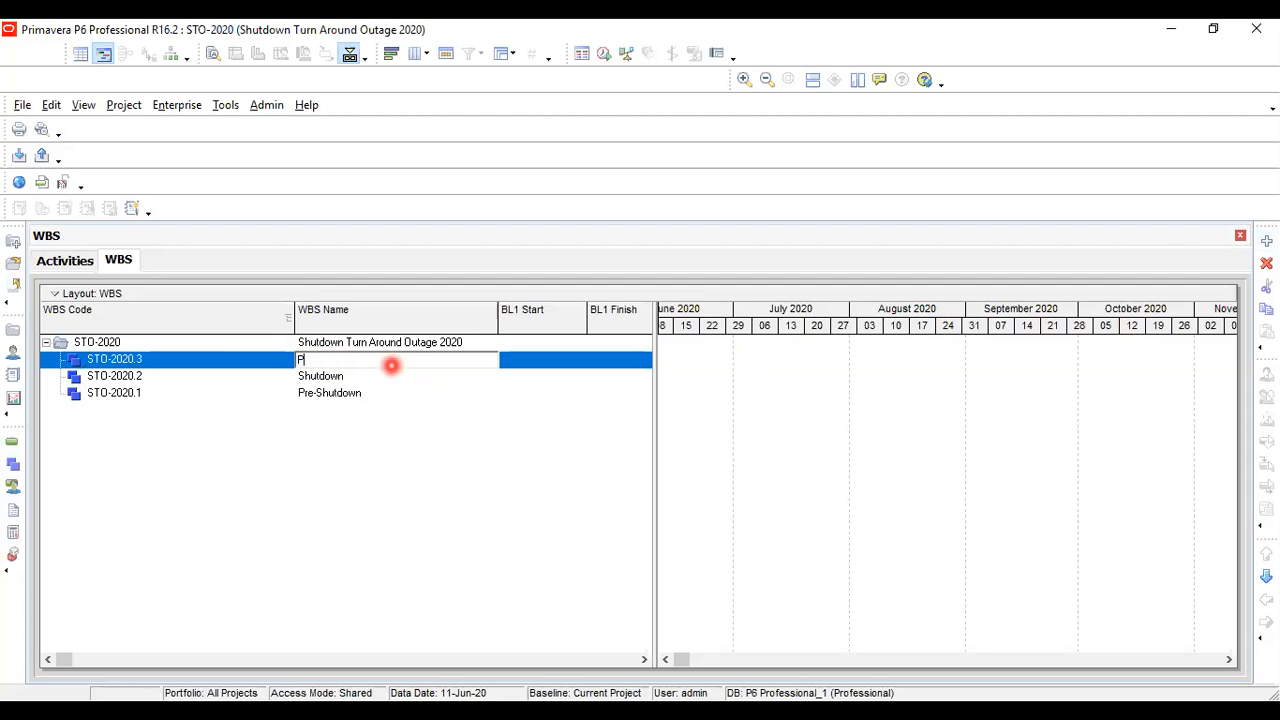
{"action": "type", "text": "ost shutdown"}
{"action": "key", "text": "Return"}
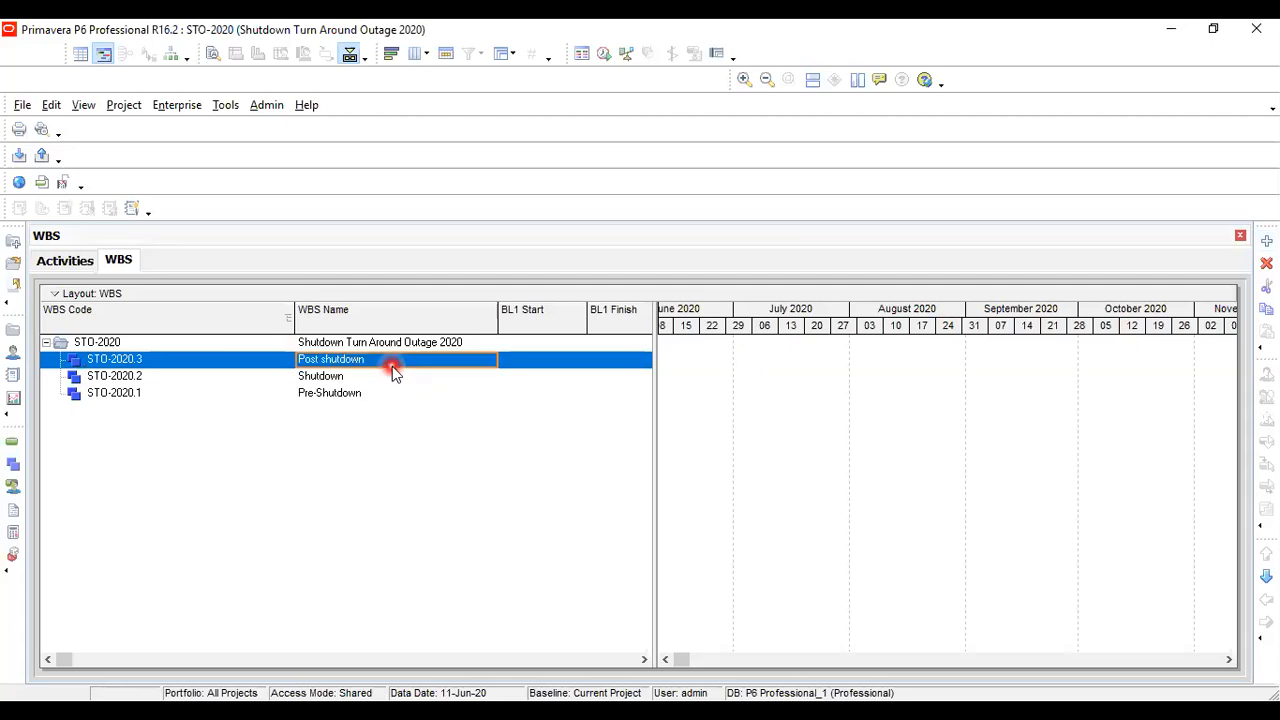
Examine the order of the three WBS elements and the grouping and sorting options available for the list
{"action": "left_click", "coordinate": [359, 376]}
{"action": "left_click", "coordinate": [356, 359]}
{"action": "left_click", "coordinate": [350, 376]}
{"action": "left_click", "coordinate": [357, 393]}
{"action": "left_click", "coordinate": [356, 395]}
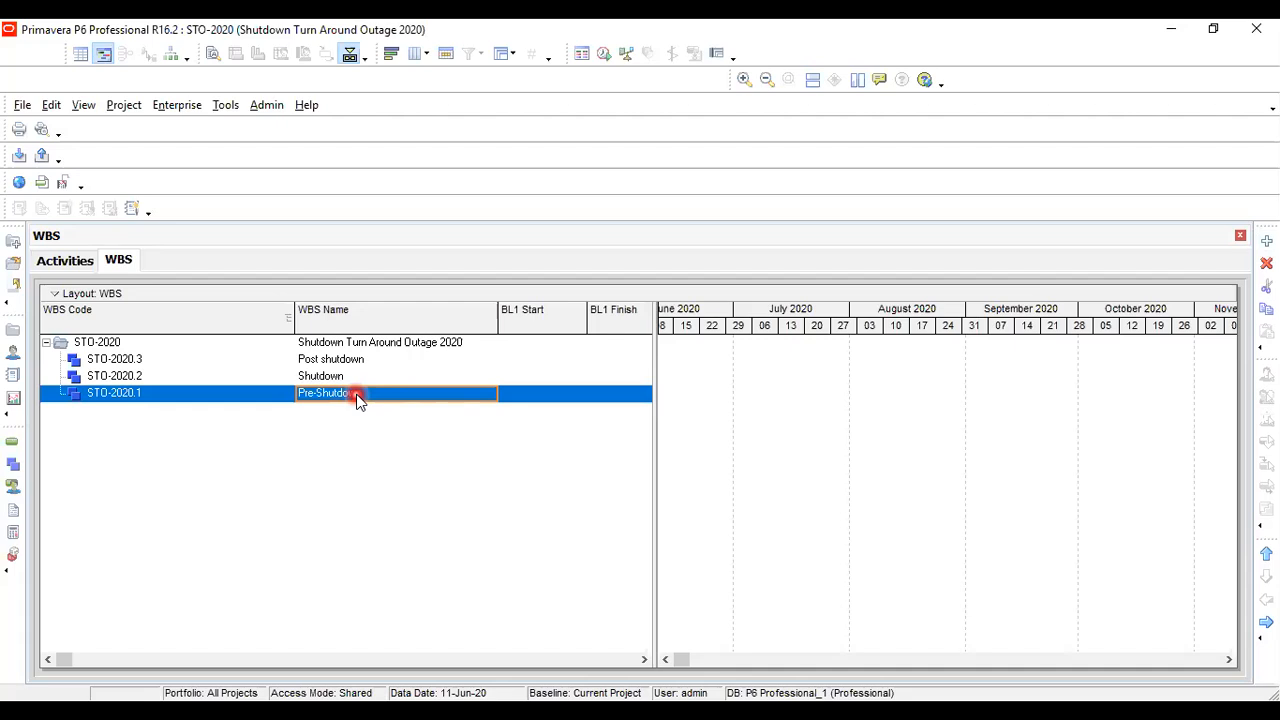
{"action": "right_click", "coordinate": [266, 486]}
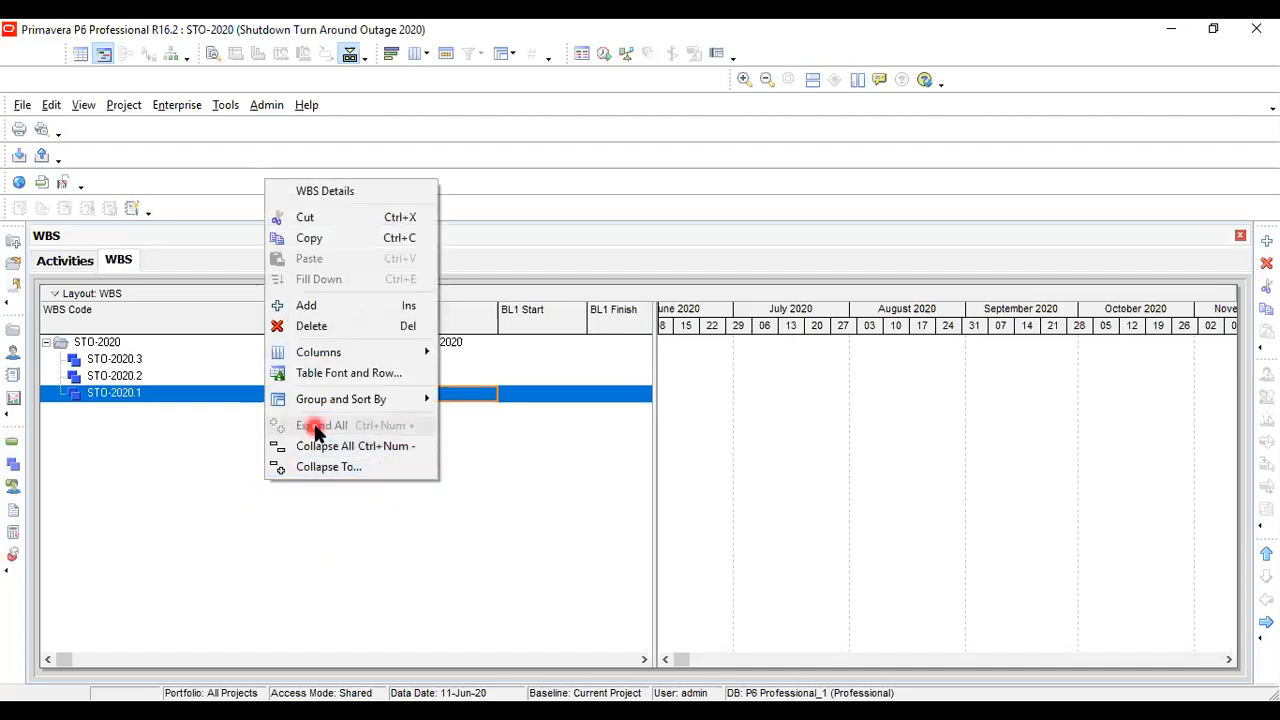
{"action": "mouse_move", "coordinate": [320, 408]}
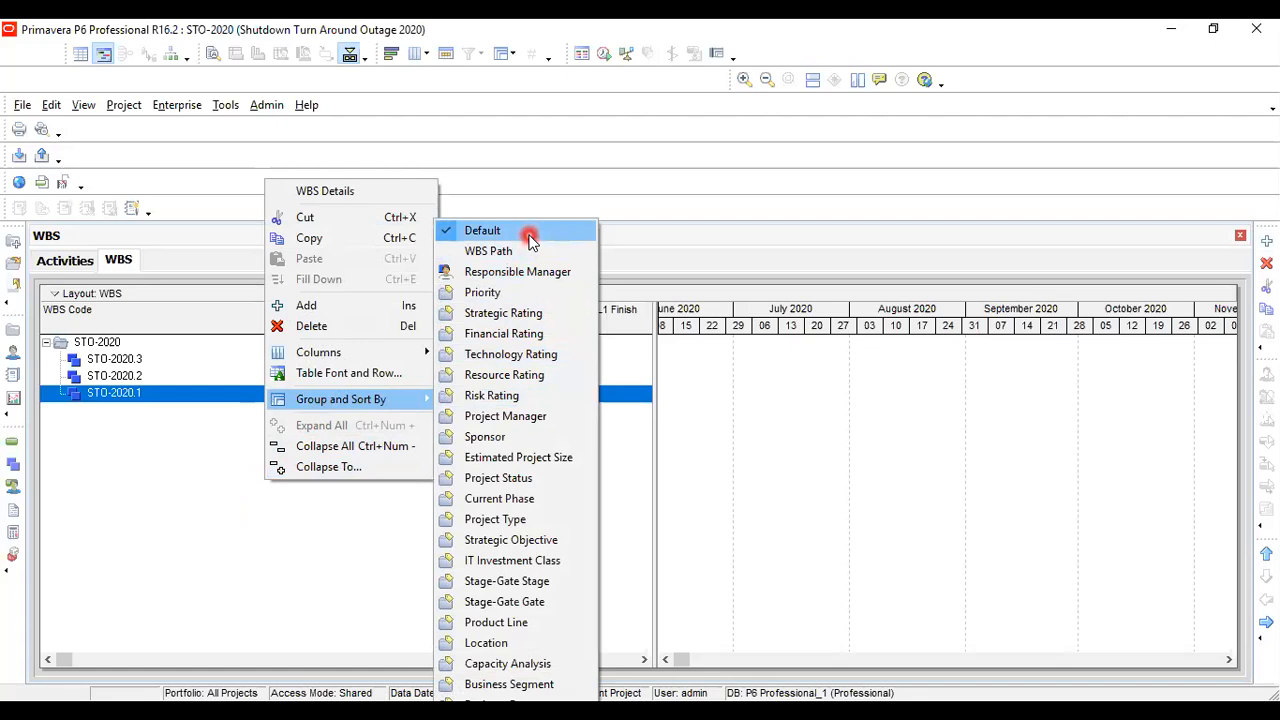
{"action": "left_click", "coordinate": [281, 590]}
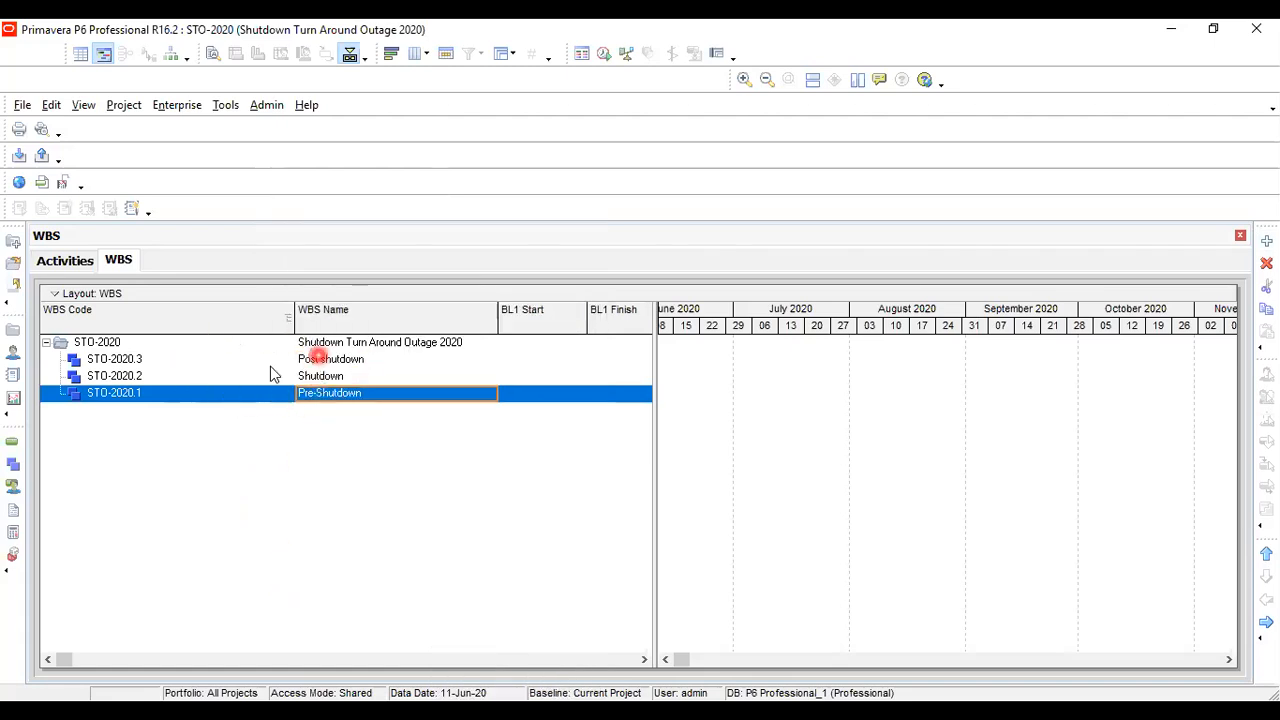
{"action": "left_click", "coordinate": [150, 376]}
{"action": "left_click", "coordinate": [150, 360]}
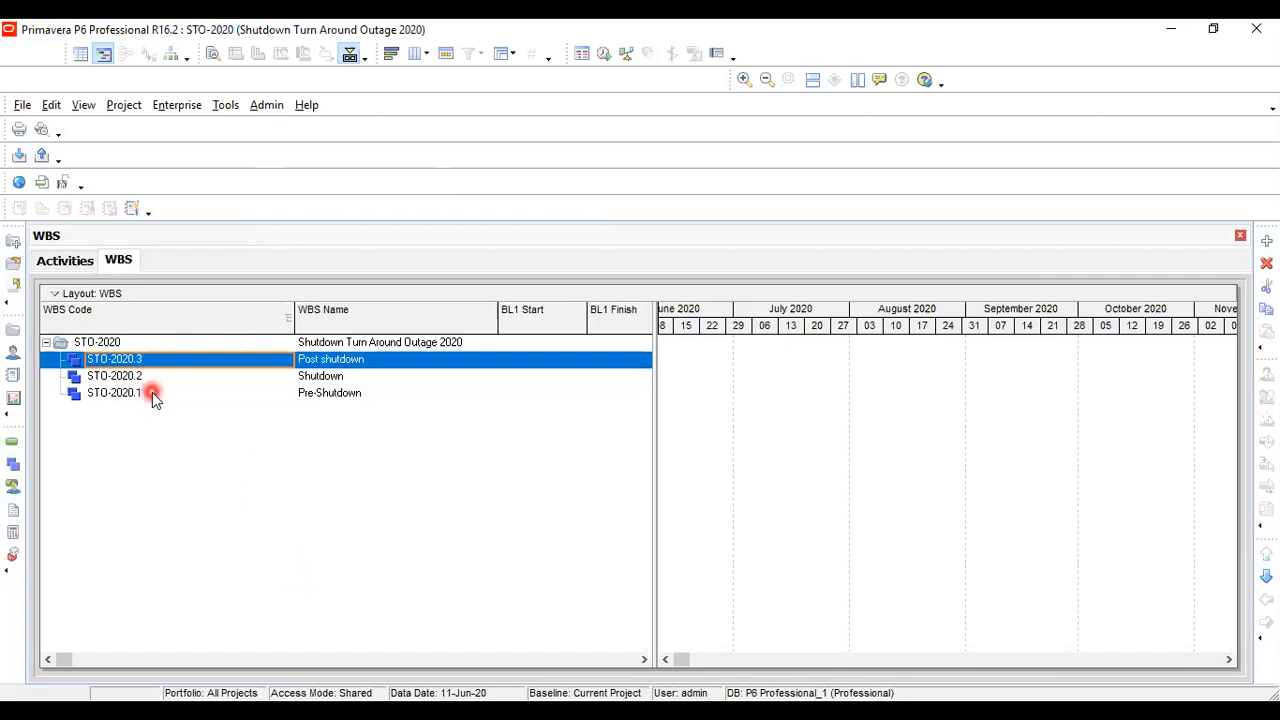
{"action": "left_click", "coordinate": [152, 392]}
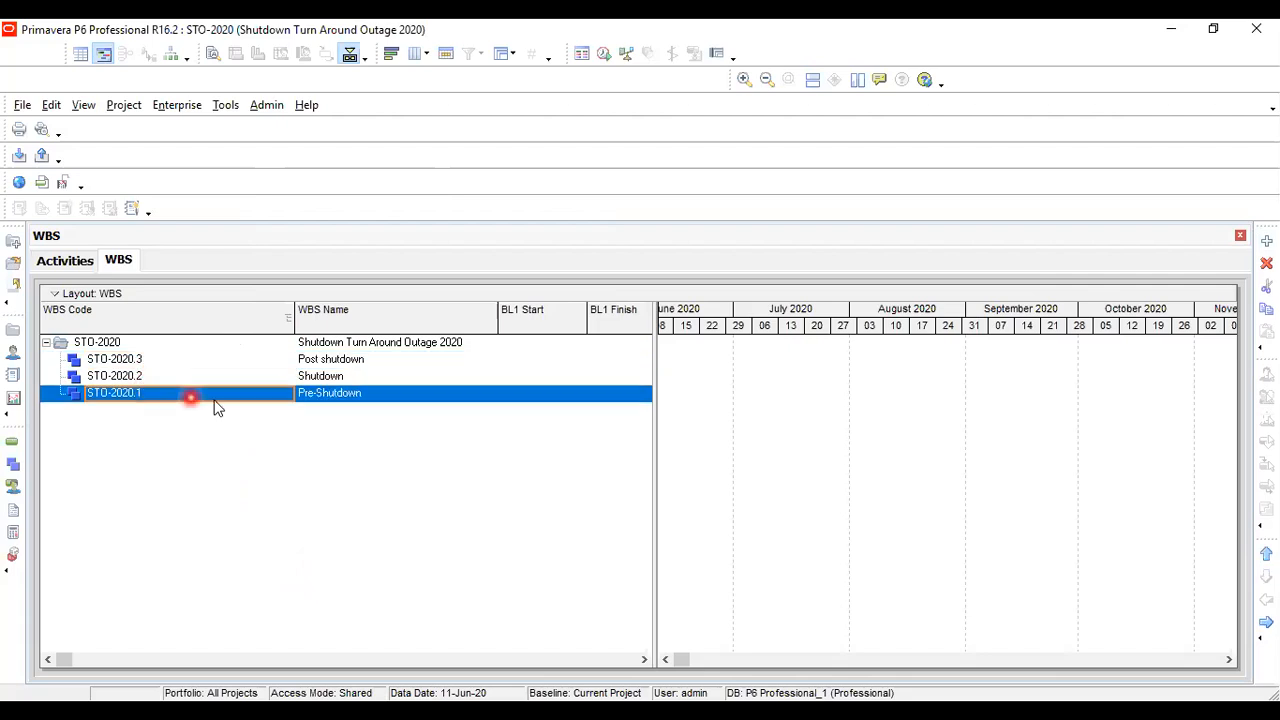
{"action": "left_click", "coordinate": [336, 360]}
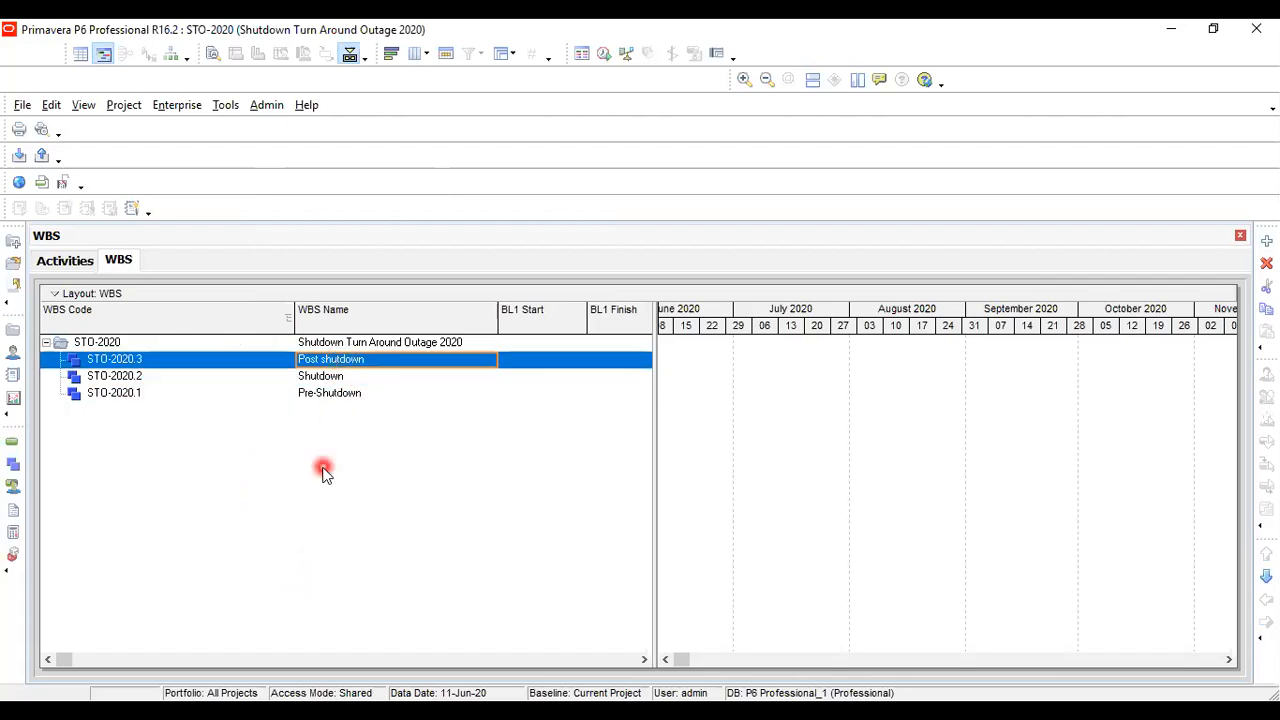
{"action": "left_click", "coordinate": [334, 393]}
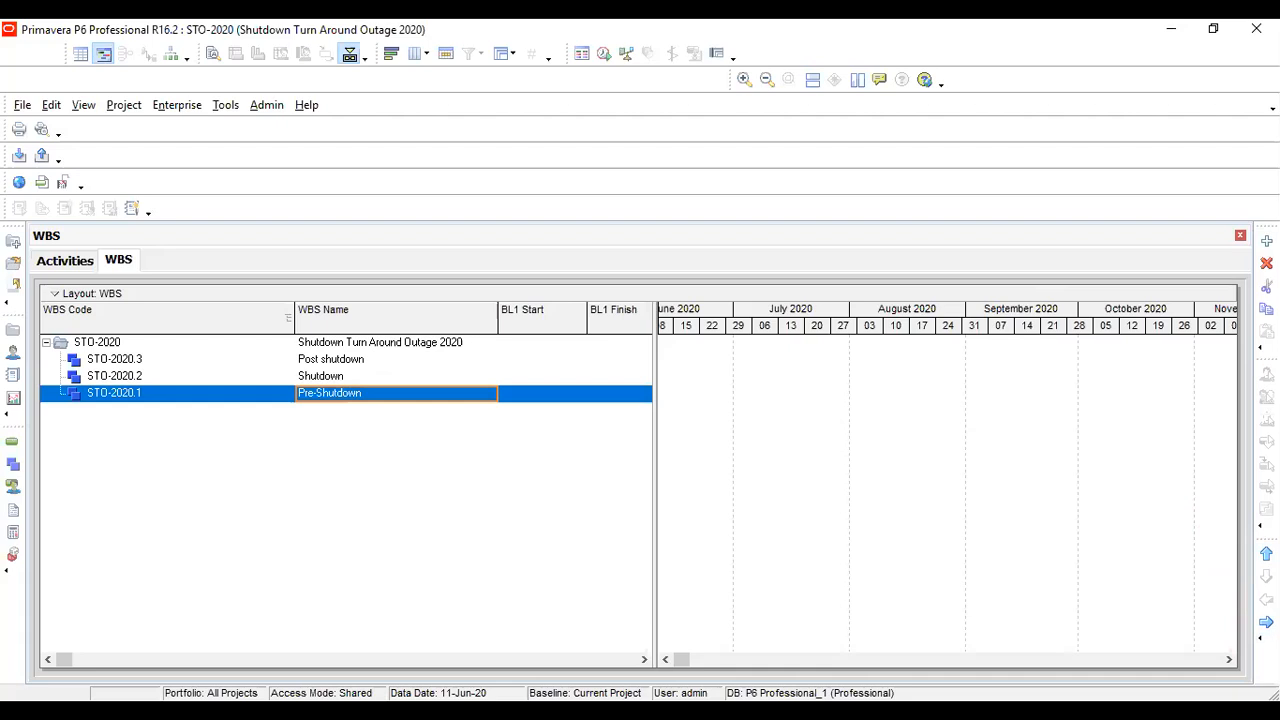
Reorder the WBS elements under STO-2020 into the sequence Pre-Shutdown, Shutdown, Post shutdown
{"action": "left_click", "coordinate": [314, 375]}
{"action": "left_click", "coordinate": [318, 359]}
{"action": "left_click", "coordinate": [311, 395]}
{"action": "left_click", "coordinate": [1265, 554]}
{"action": "left_click", "coordinate": [1265, 554]}
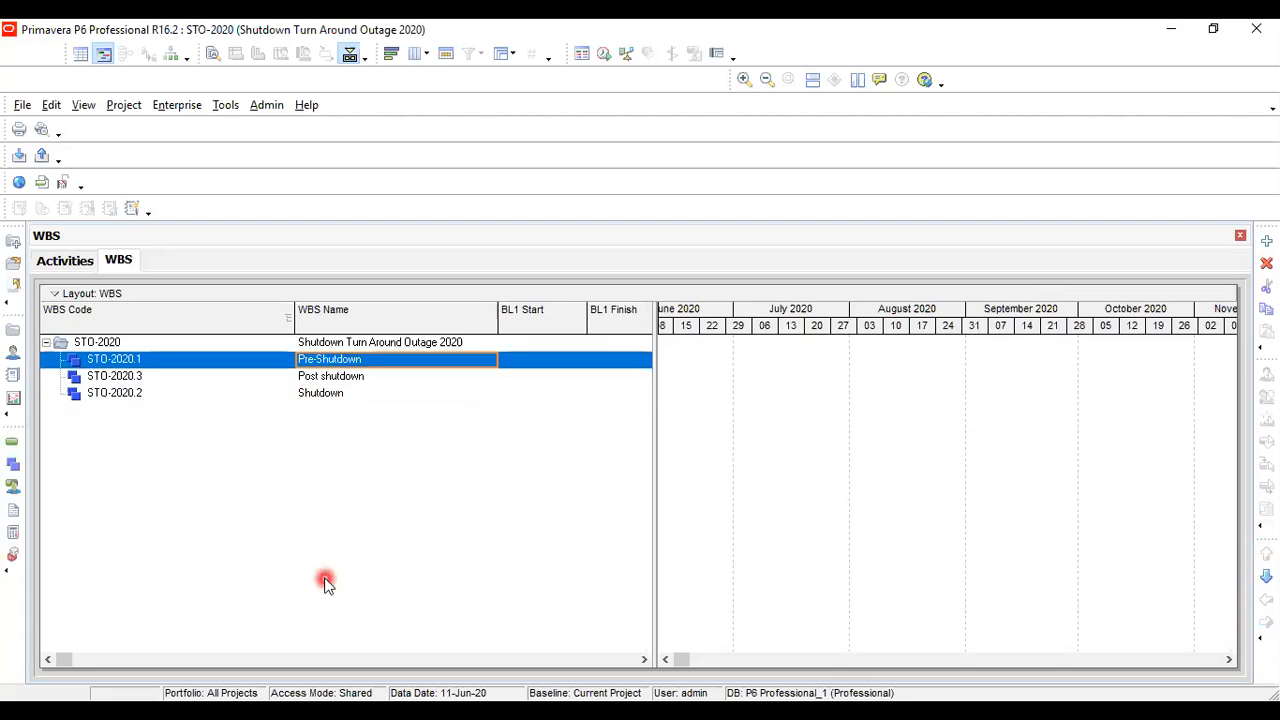
{"action": "left_click", "coordinate": [308, 377]}
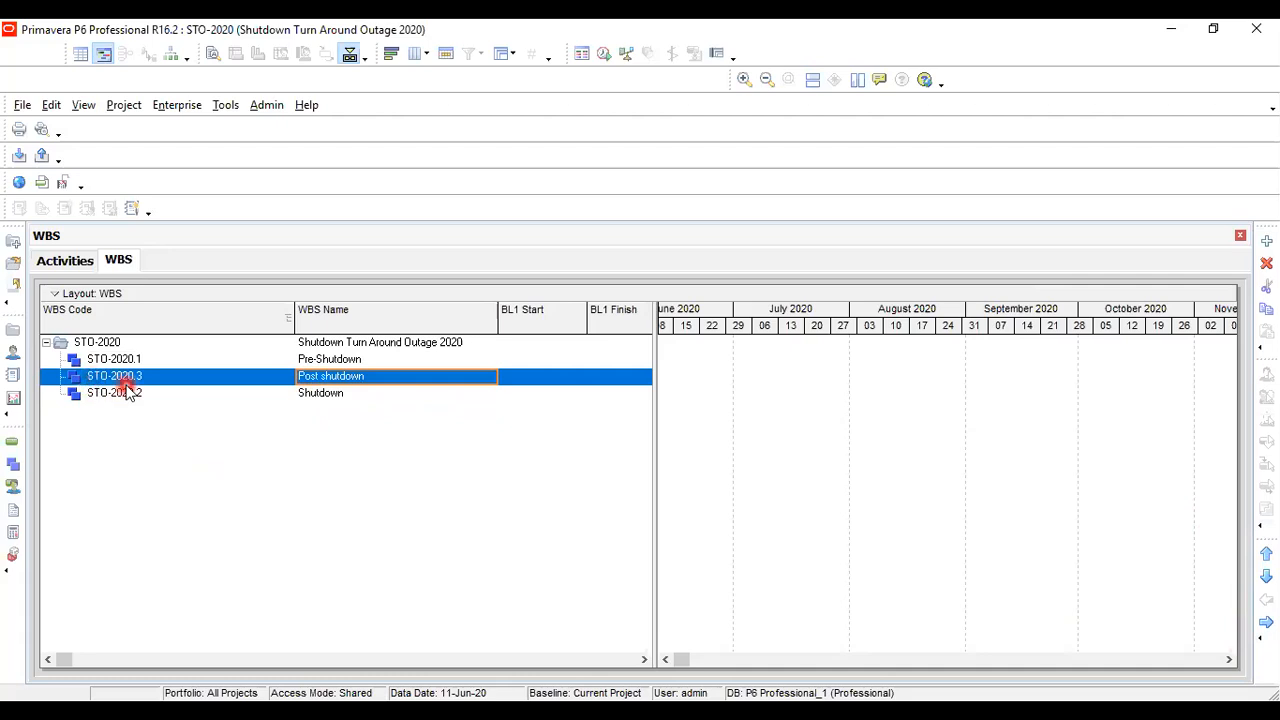
{"action": "left_click", "coordinate": [1266, 578]}
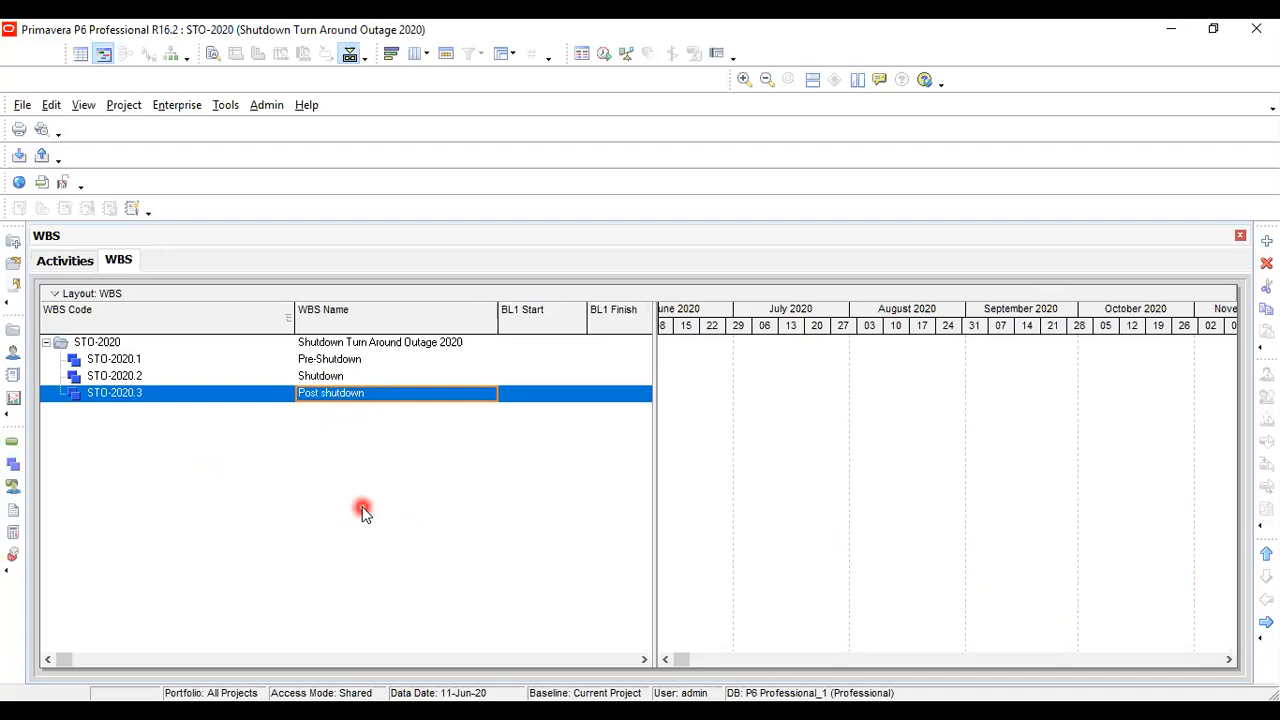
{"action": "left_click", "coordinate": [330, 376]}
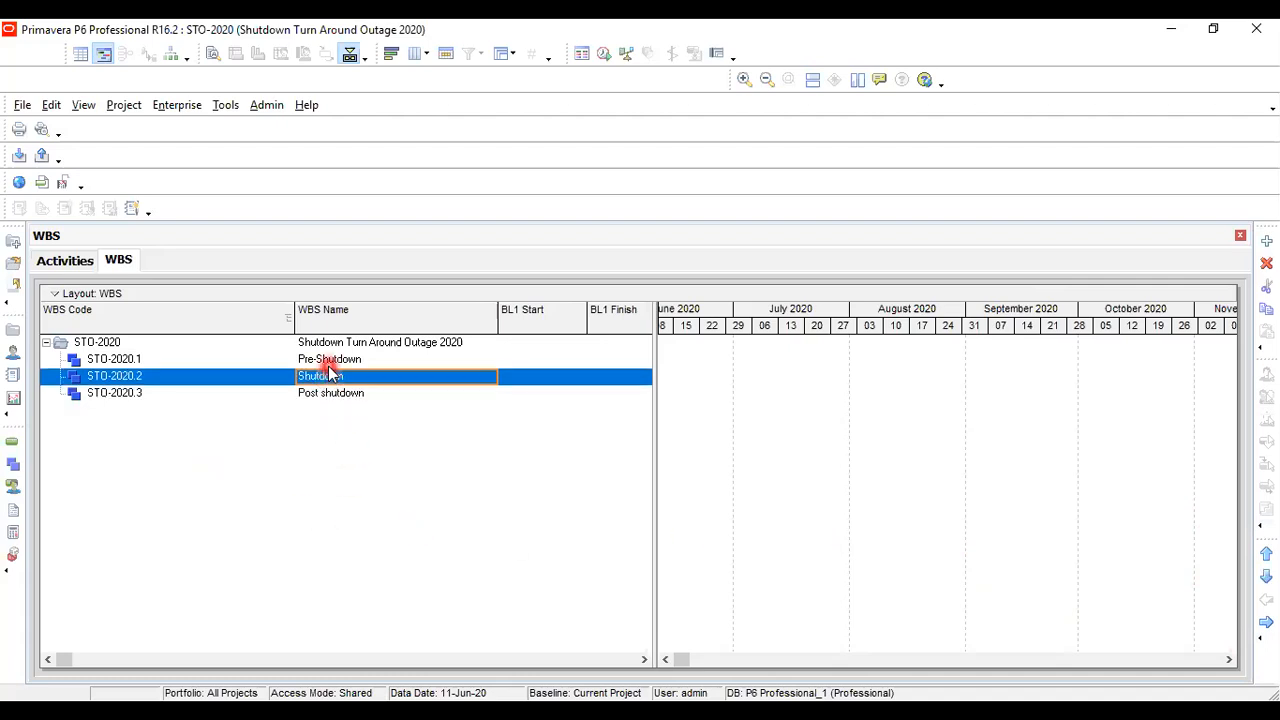
{"action": "left_click", "coordinate": [331, 360]}
{"action": "left_click", "coordinate": [330, 379]}
{"action": "left_click", "coordinate": [334, 394]}
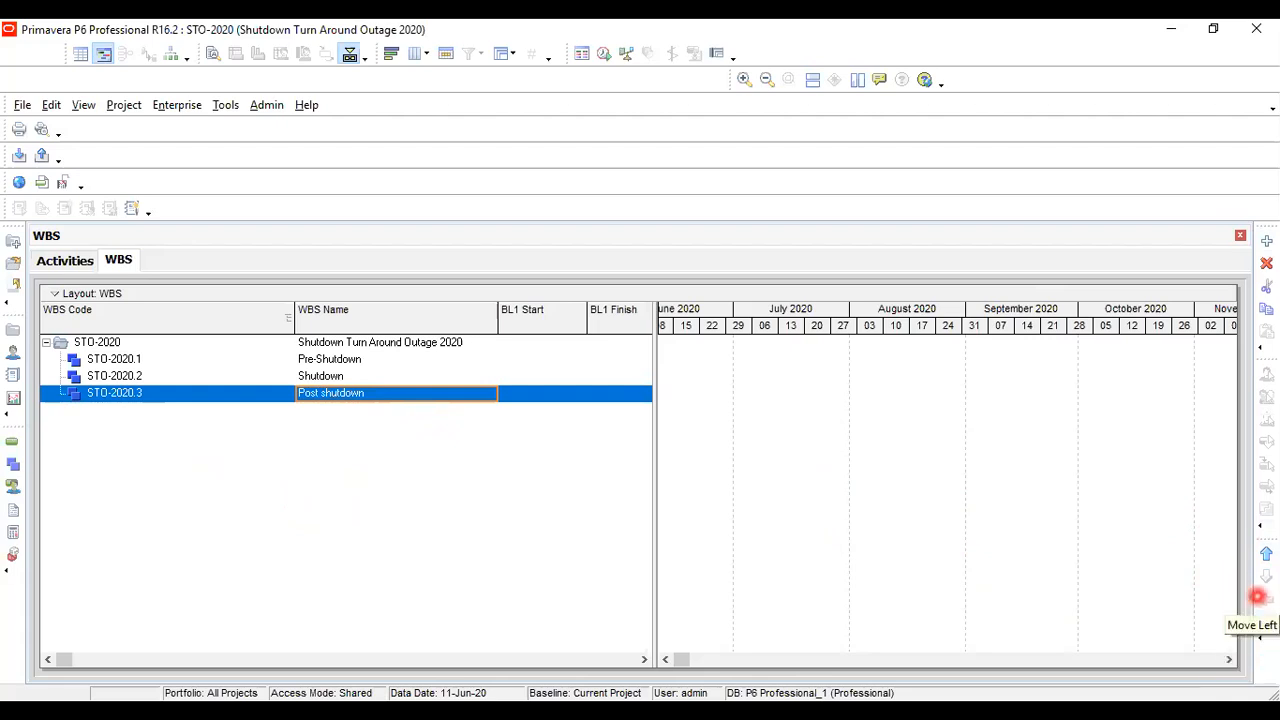
Hide the Move toolbar and show it again
{"action": "right_click", "coordinate": [557, 157]}
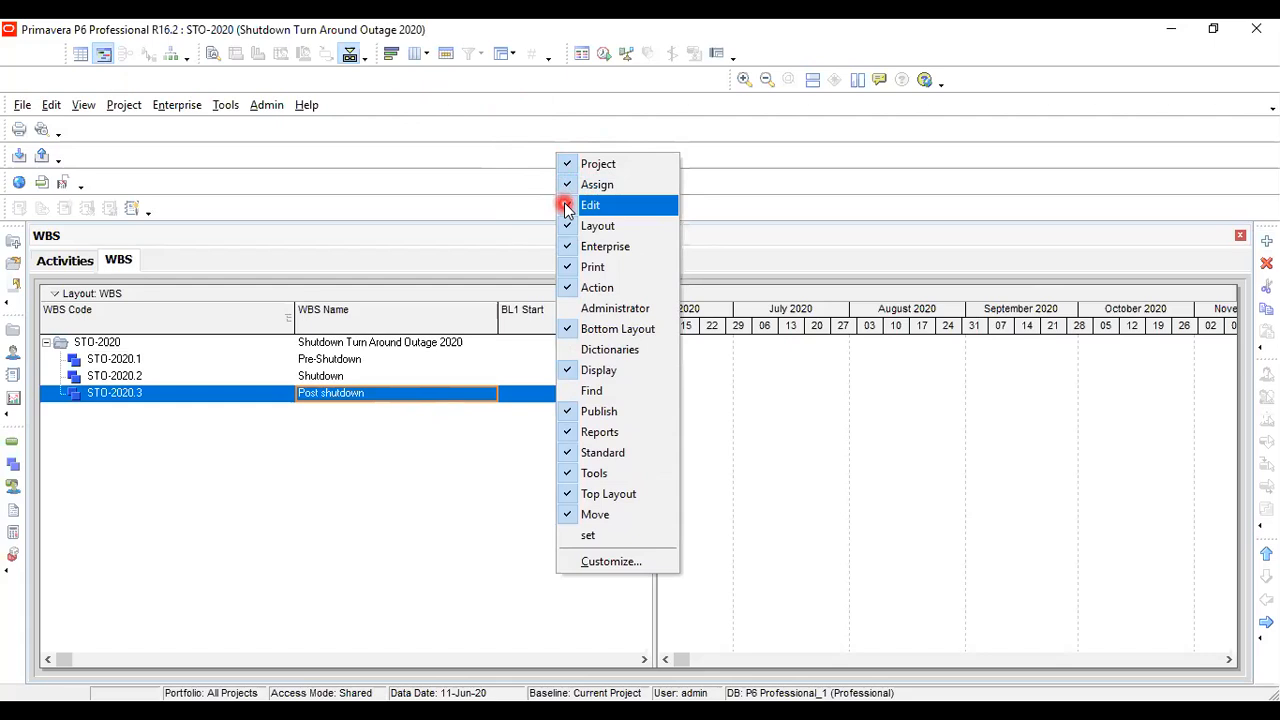
{"action": "left_click", "coordinate": [575, 516]}
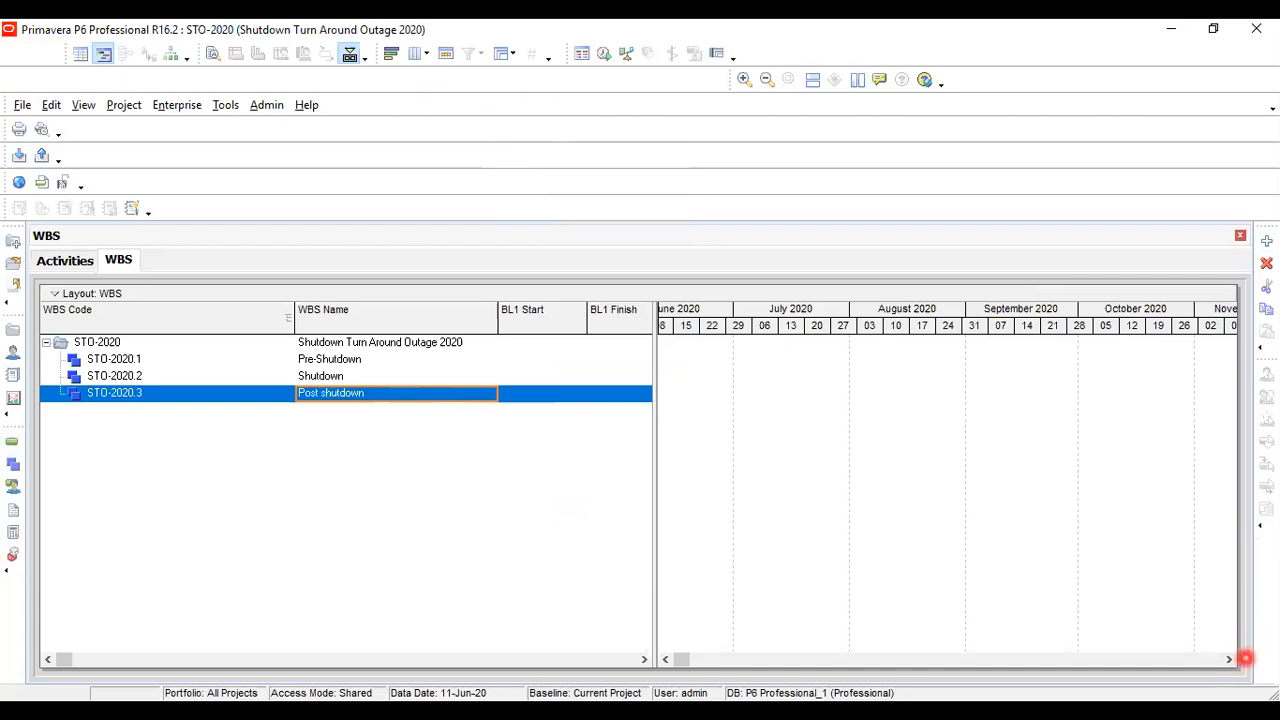
{"action": "right_click", "coordinate": [512, 169]}
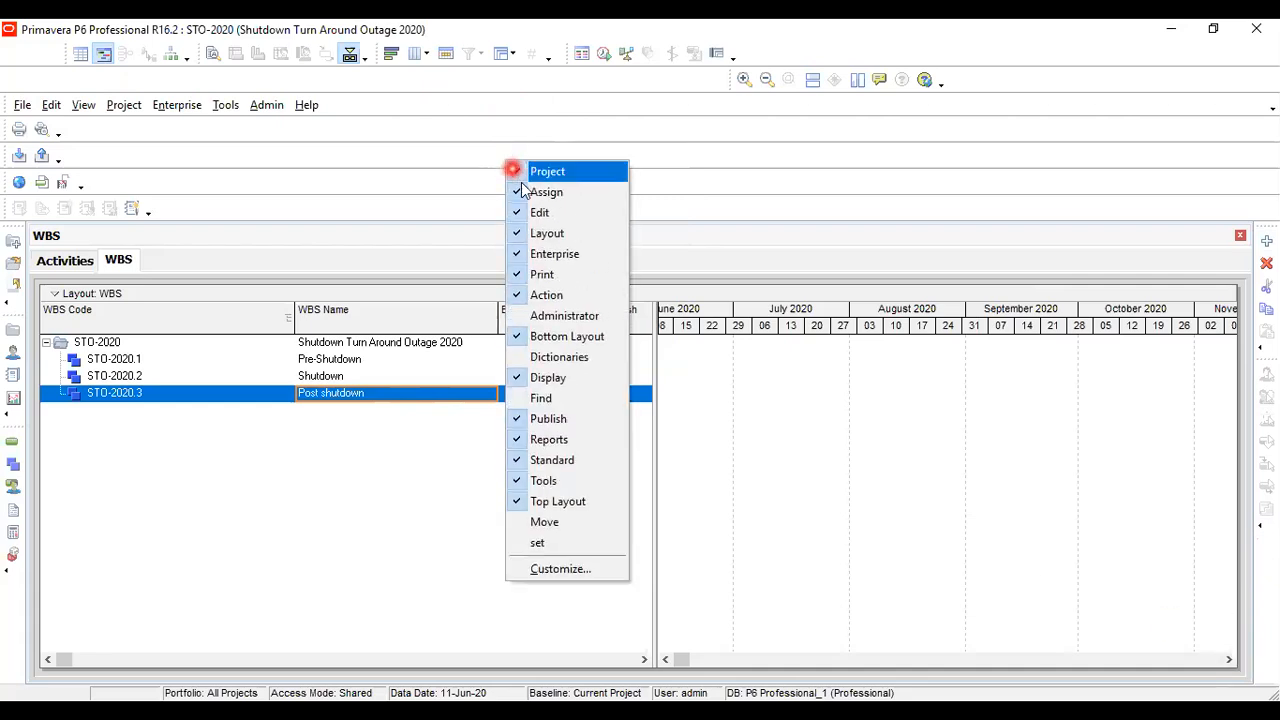
{"action": "left_click", "coordinate": [538, 522]}
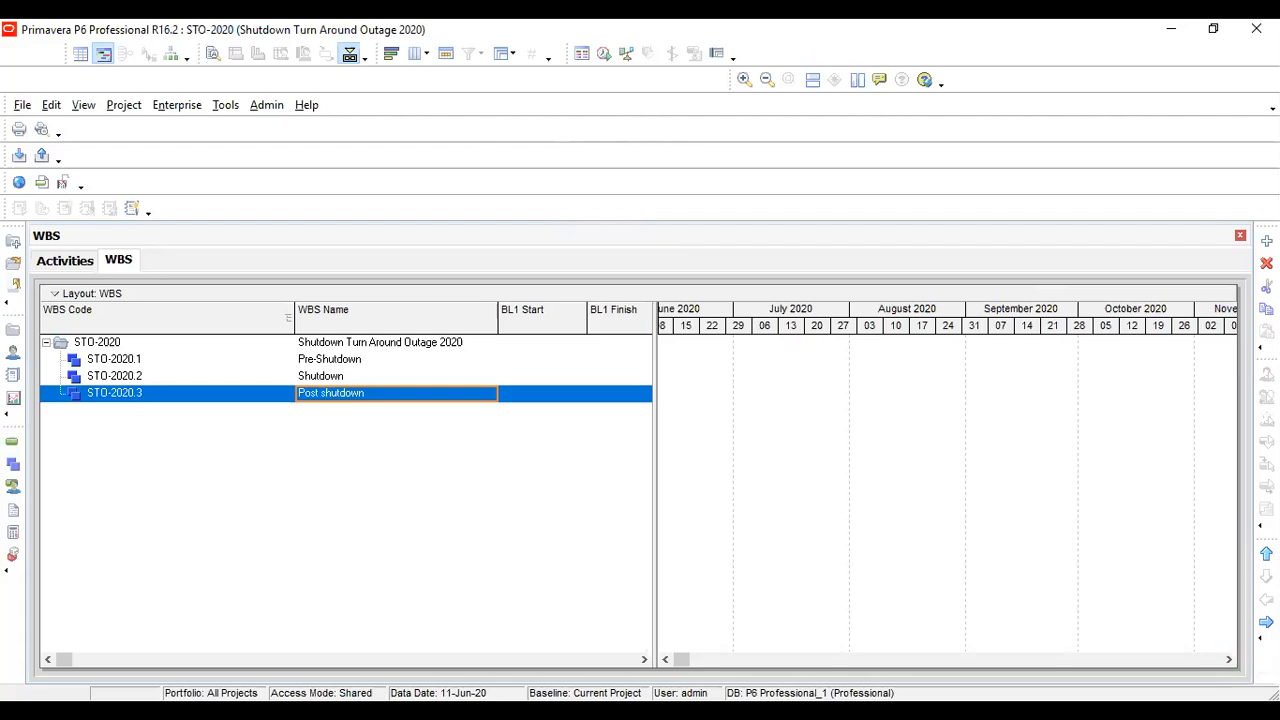
Hide the Bottom Layout toolbar and restore it
{"action": "right_click", "coordinate": [589, 157]}
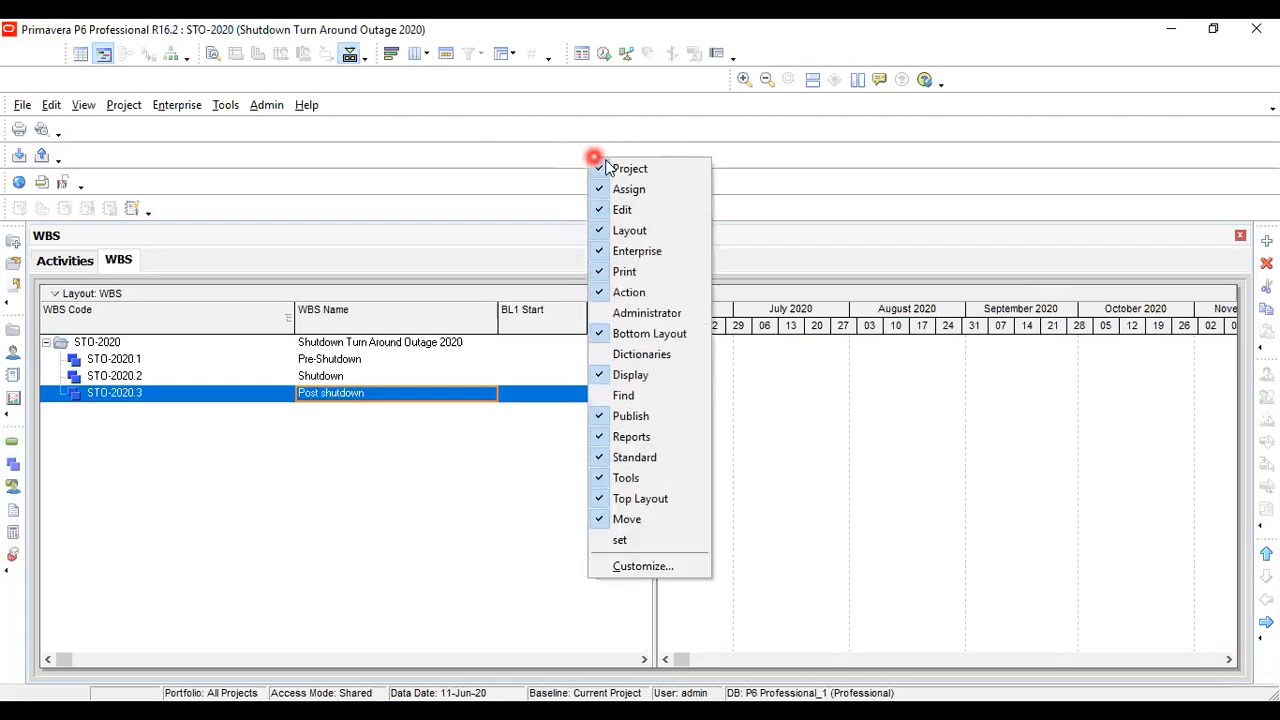
{"action": "left_click", "coordinate": [606, 334]}
{"action": "mouse_move", "coordinate": [320, 76]}
{"action": "left_mouse_down"}
{"action": "mouse_move", "coordinate": [296, 83]}
{"action": "mouse_move", "coordinate": [422, 100]}
{"action": "left_mouse_up"}
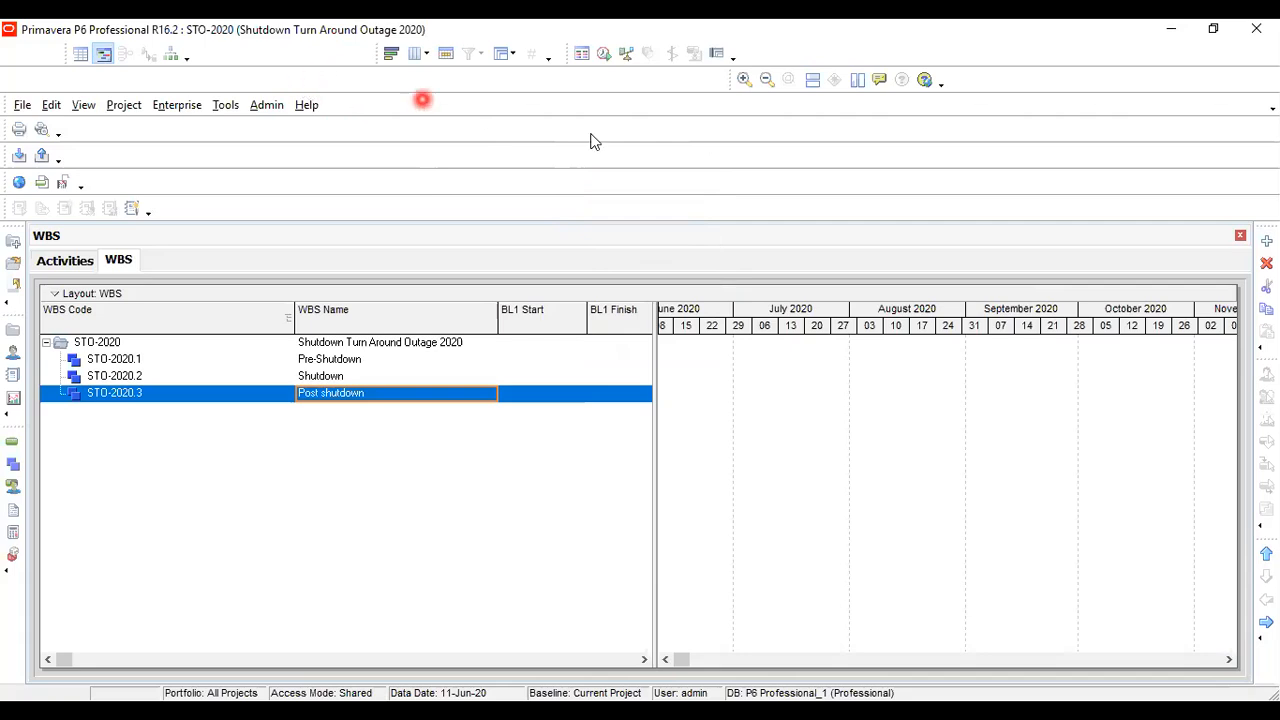
{"action": "right_click", "coordinate": [677, 171]}
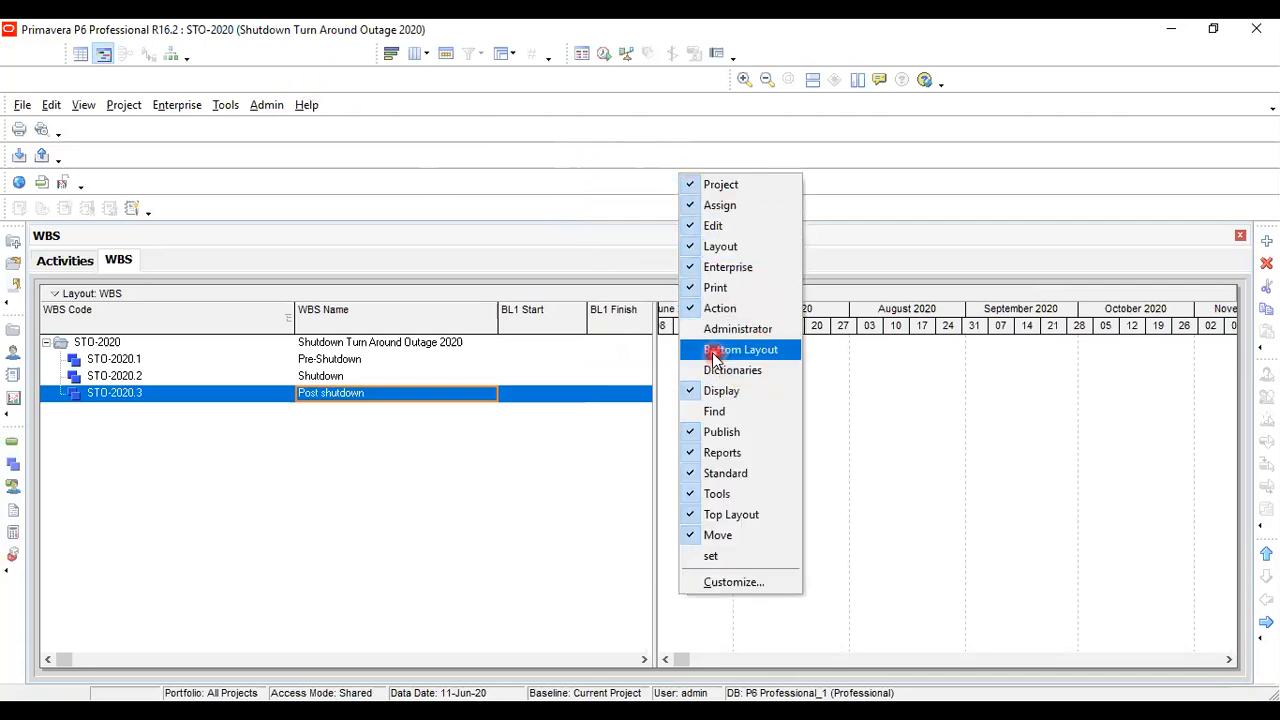
{"action": "left_click", "coordinate": [716, 352]}
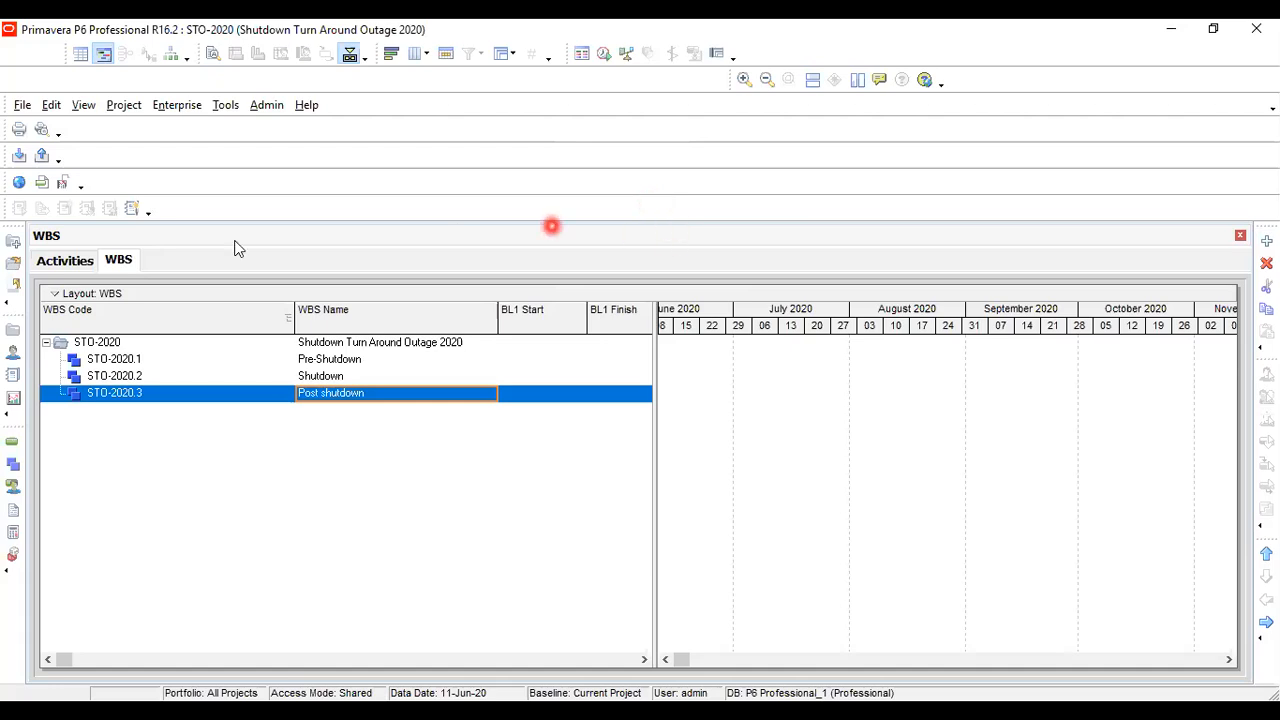
Examine the WBS codes and names of the STO-2020 project and its Pre-Shutdown, Shutdown and Post shutdown elements
{"action": "left_click", "coordinate": [318, 360]}
{"action": "left_click", "coordinate": [326, 377]}
{"action": "left_click", "coordinate": [333, 392]}
{"action": "left_click", "coordinate": [334, 376]}
{"action": "left_click", "coordinate": [333, 360]}
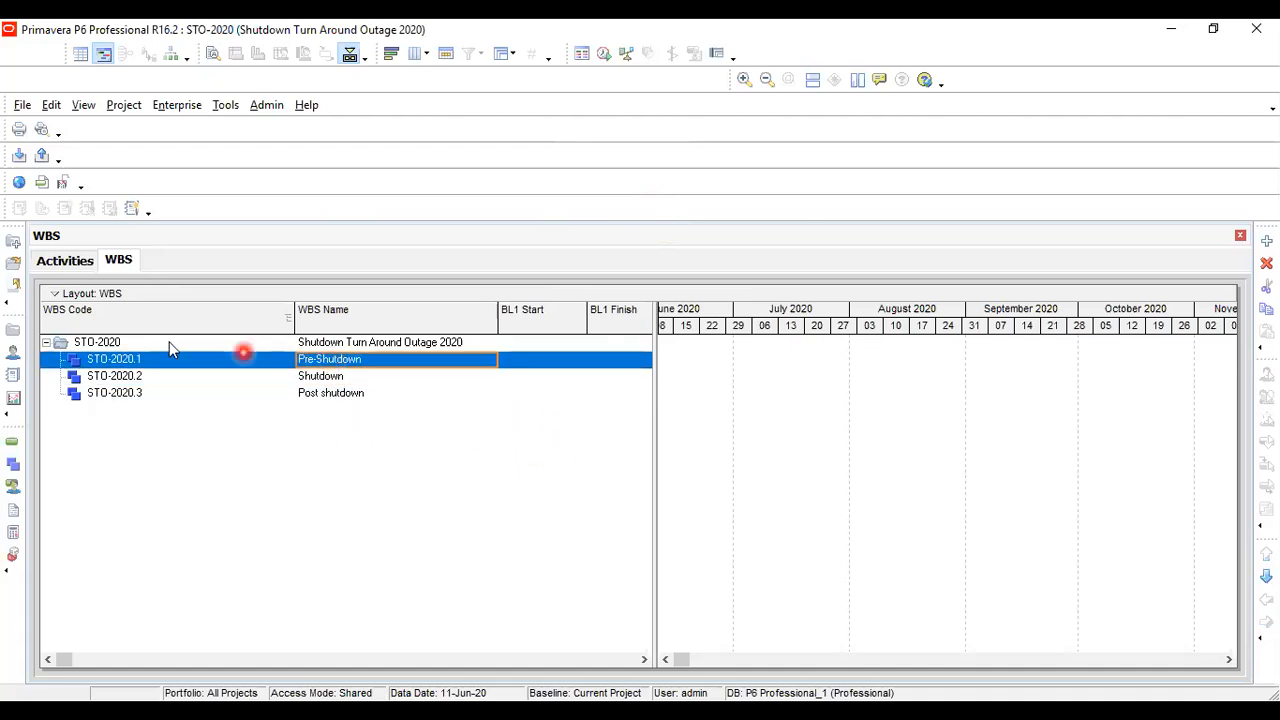
{"action": "left_click", "coordinate": [325, 377]}
{"action": "left_click", "coordinate": [335, 393]}
{"action": "left_click", "coordinate": [333, 376]}
{"action": "left_click", "coordinate": [331, 361]}
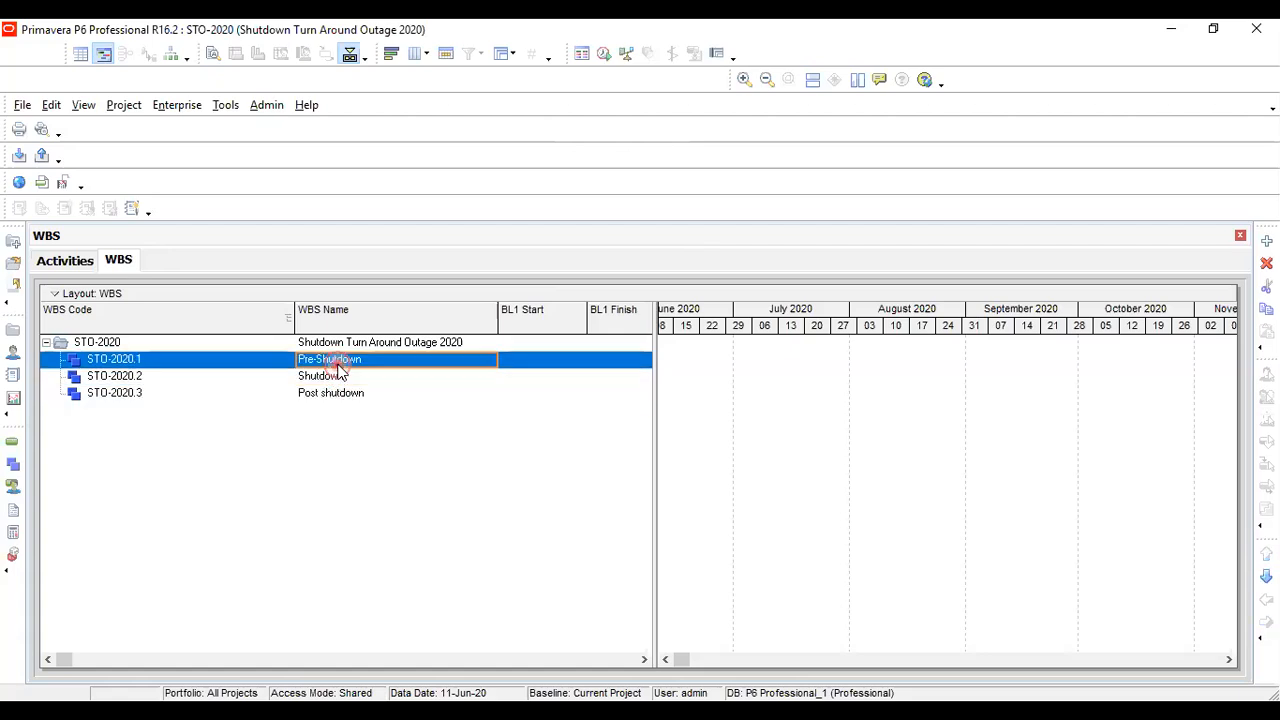
{"action": "left_click", "coordinate": [143, 377]}
{"action": "left_click", "coordinate": [145, 394]}
{"action": "left_click", "coordinate": [148, 375]}
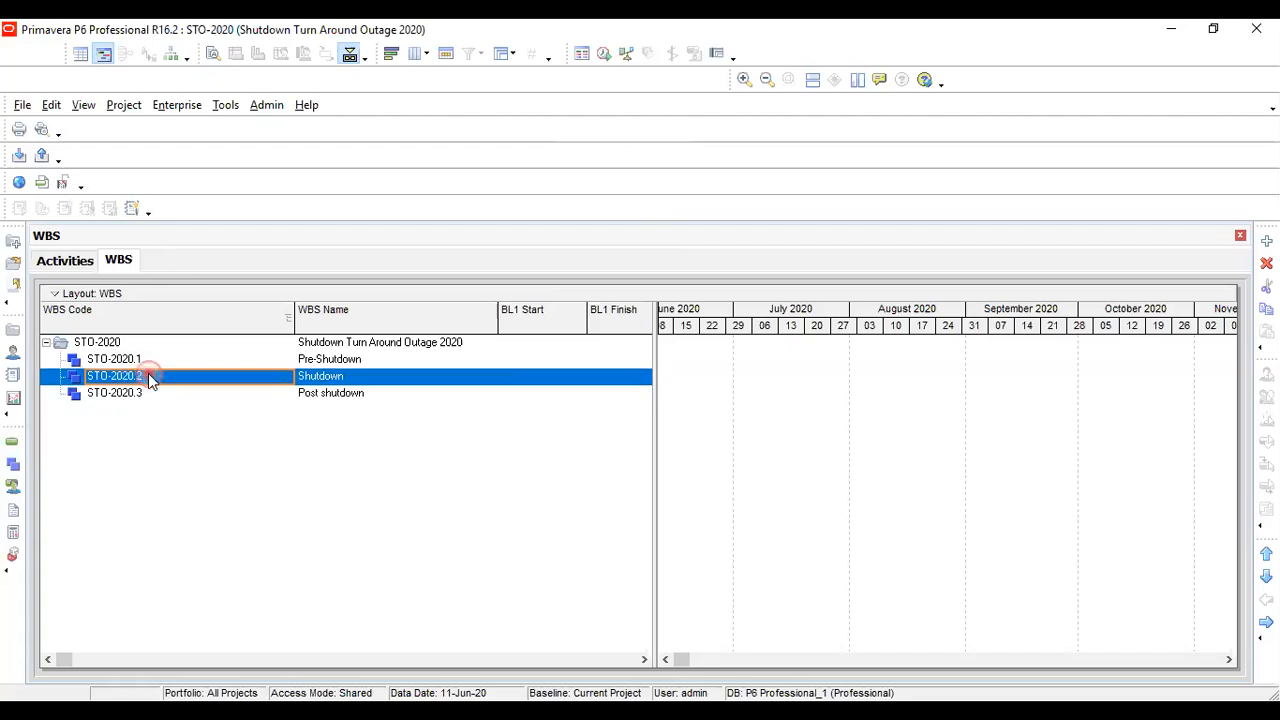
{"action": "left_click", "coordinate": [150, 360]}
{"action": "left_click", "coordinate": [302, 343]}
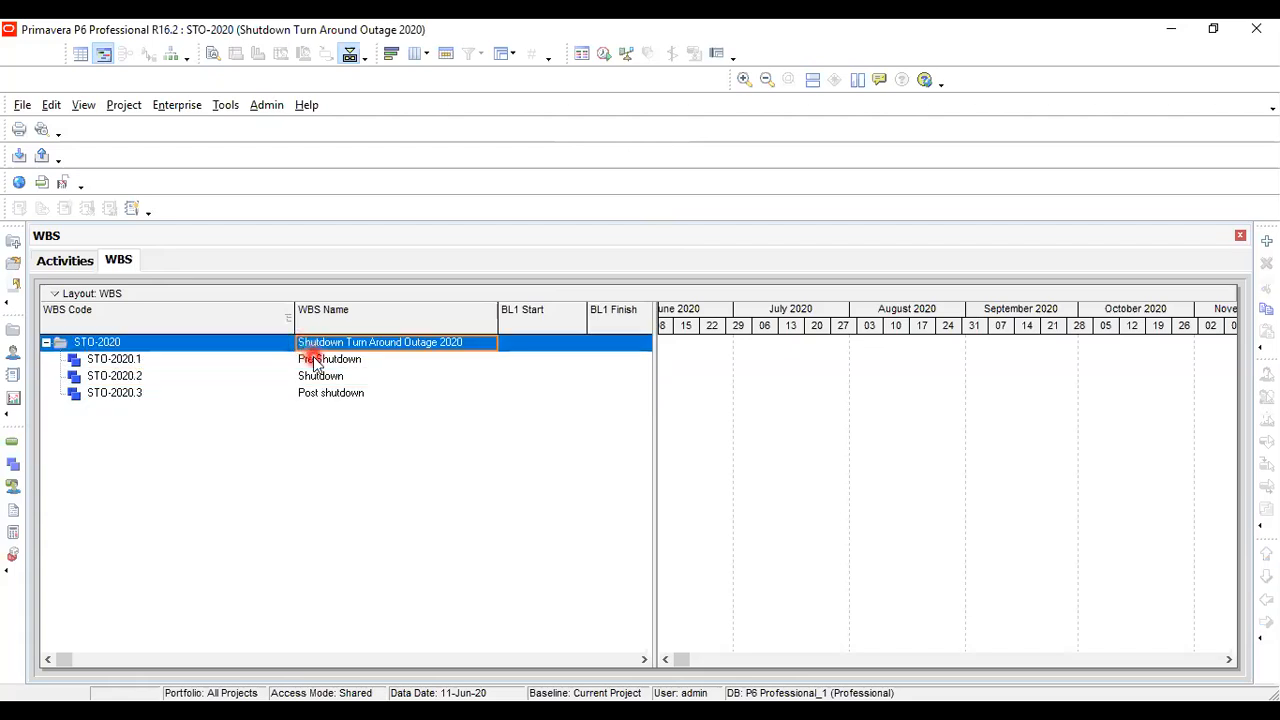
{"action": "left_click", "coordinate": [314, 359]}
{"action": "left_click", "coordinate": [321, 377]}
{"action": "left_click", "coordinate": [330, 394]}
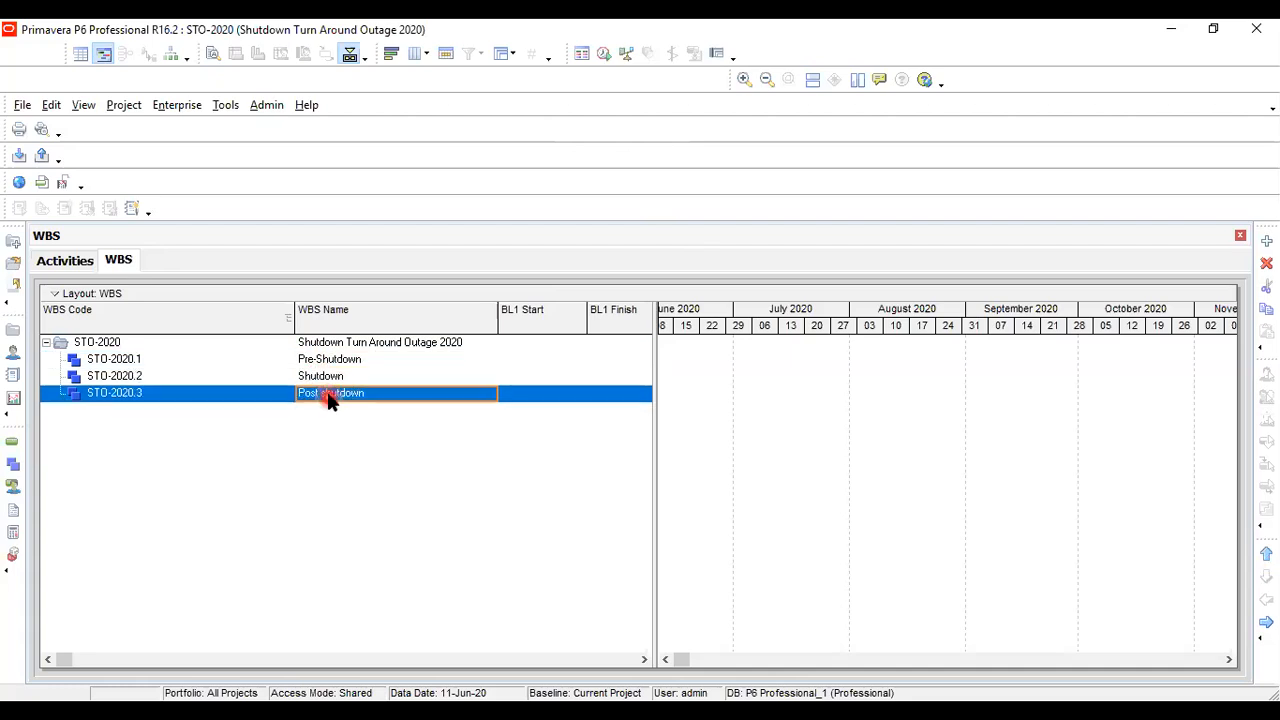
{"action": "left_click", "coordinate": [330, 359]}
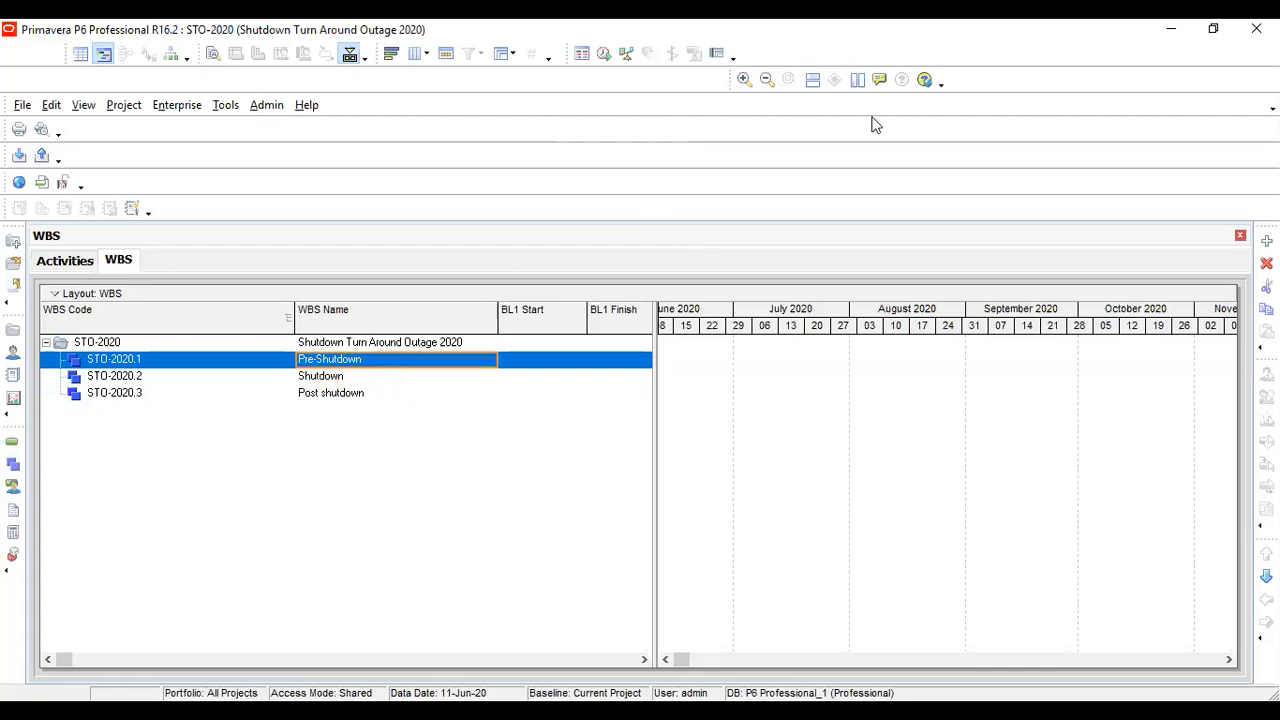
Switch to the presentation slide show at the "Shutdown Planning Level" slide
{"action": "left_click", "coordinate": [1113, 150]}
{"action": "left_click", "coordinate": [1012, 108]}
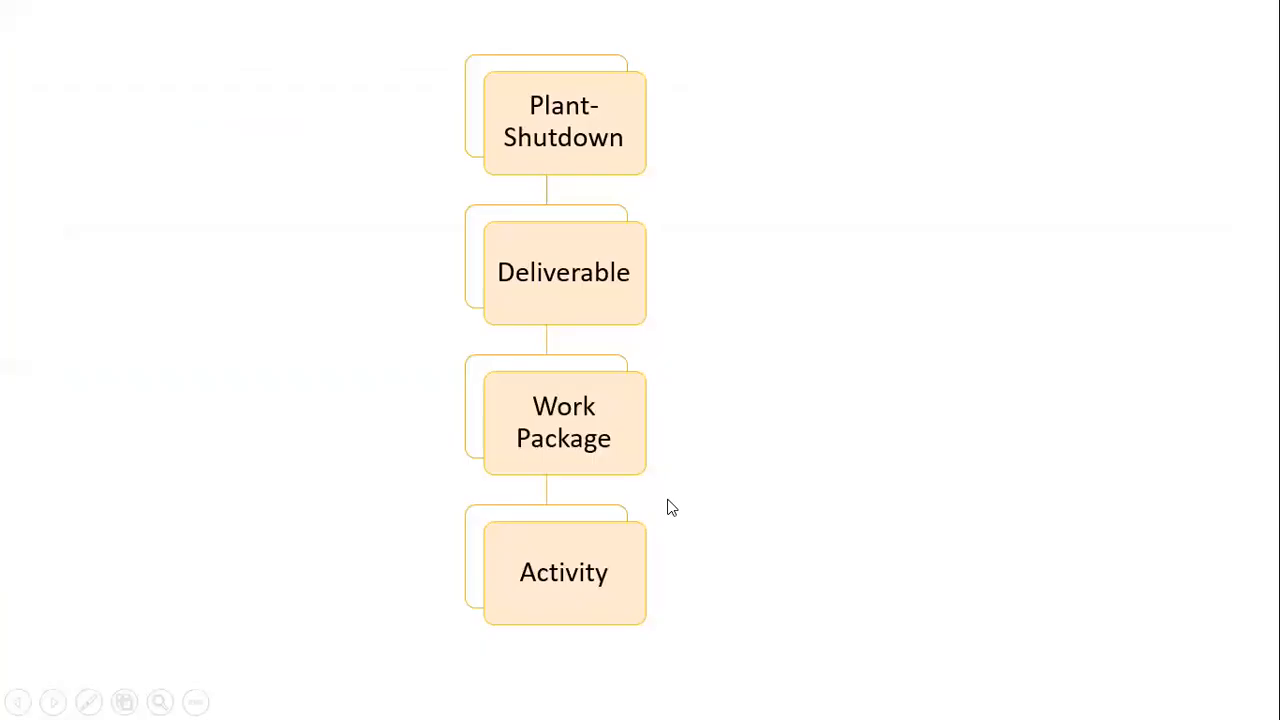
{"action": "left_click", "coordinate": [670, 506]}
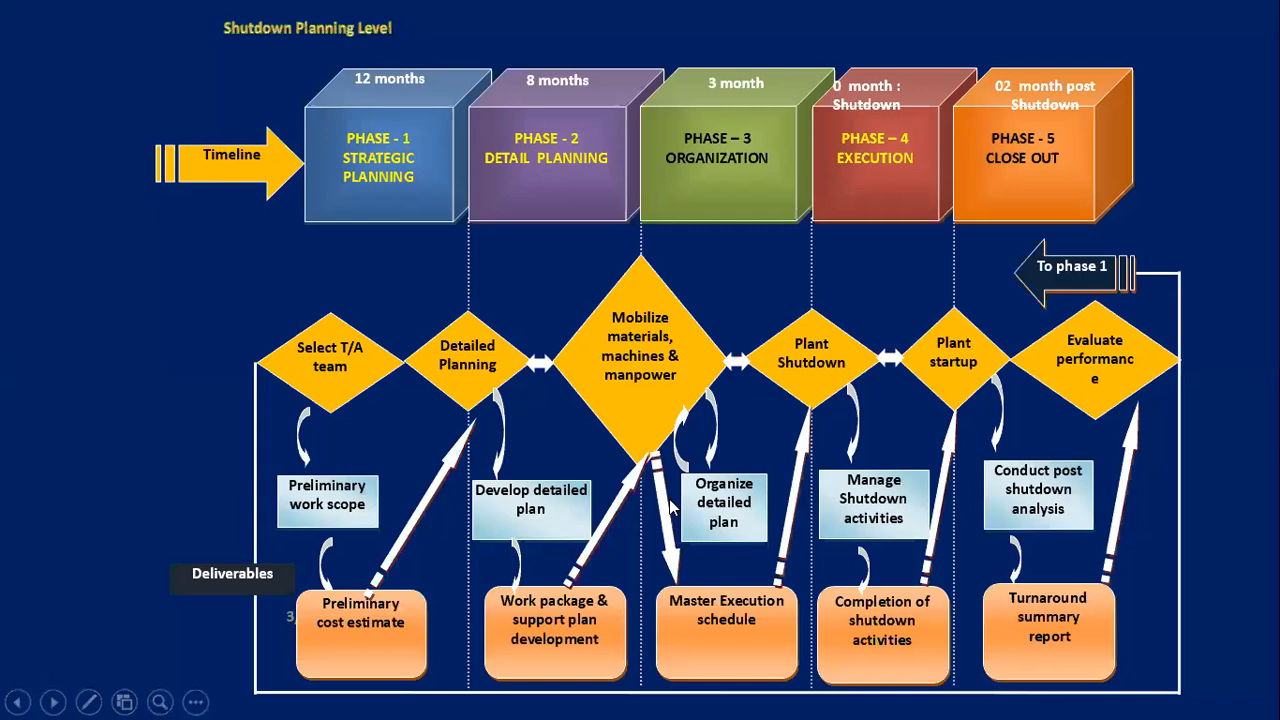
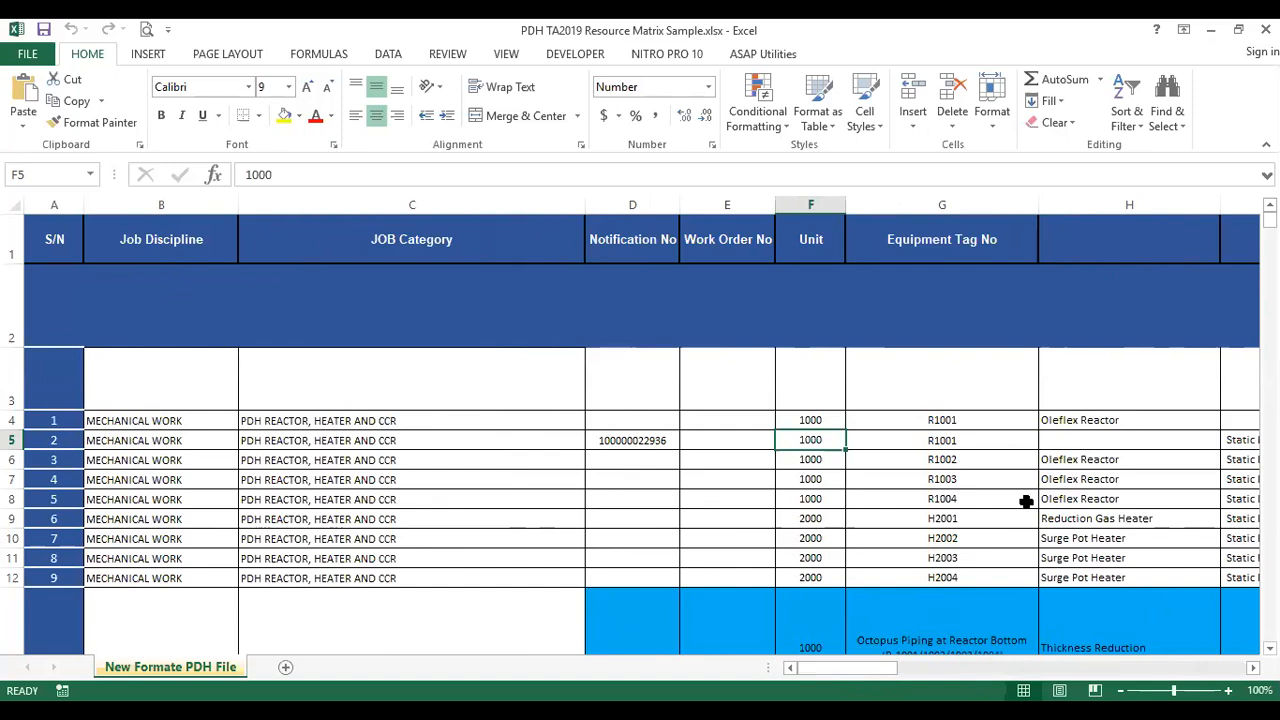
Switch to Primavera P6 and review the Pre-Shutdown, Shutdown and Post shutdown WBS elements of the STO-2020 project
{"action": "key", "text": "alt+Tab"}
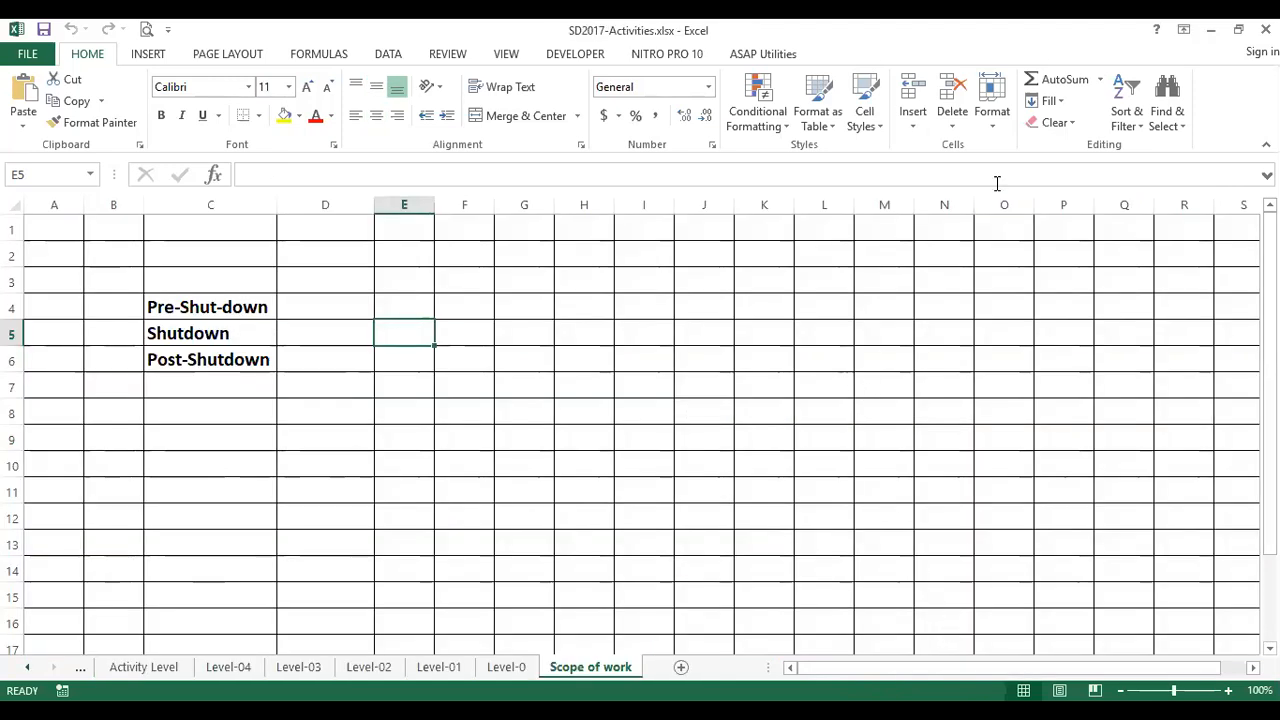
{"action": "key", "text": "alt+Tab"}
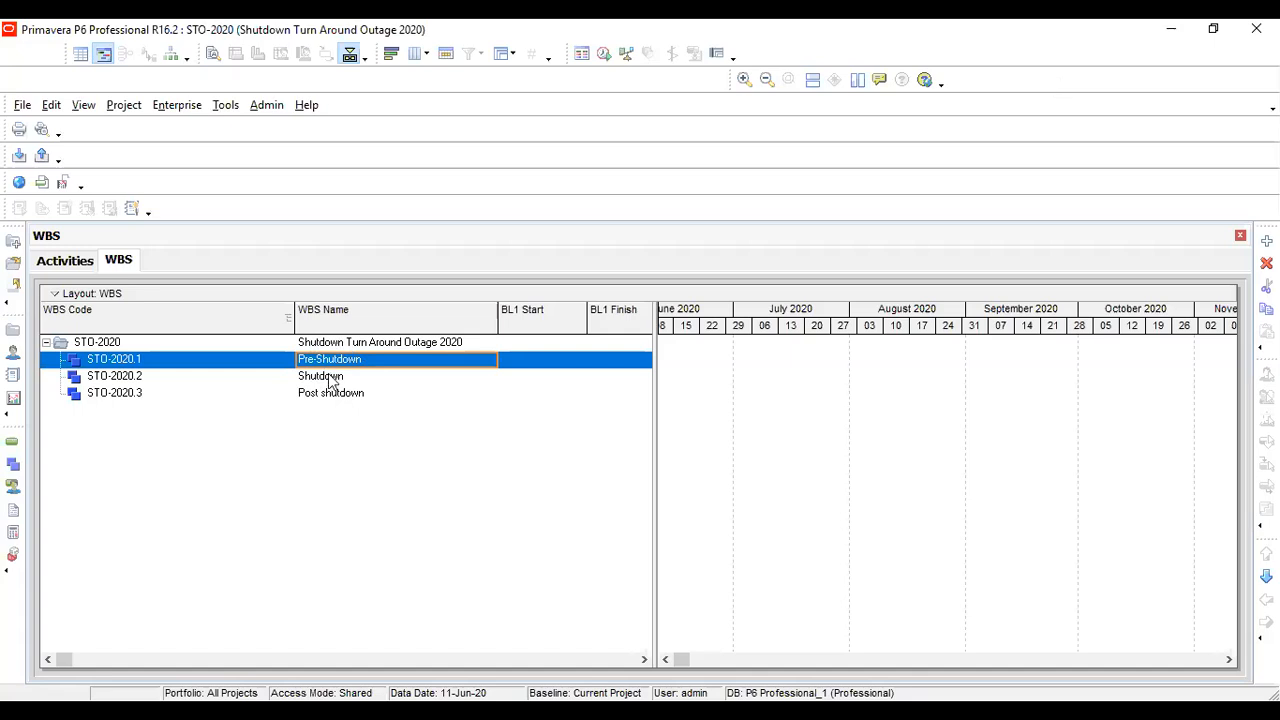
{"action": "key", "text": "Down"}
{"action": "key", "text": "Down"}
{"action": "key", "text": "Up"}
{"action": "key", "text": "Up"}
Switch to the Pressure Safety Valve activity sheet workbook in Excel and go to its PRESSURE SAFFETY VALVES heading
{"action": "key", "text": "alt+Tab"}
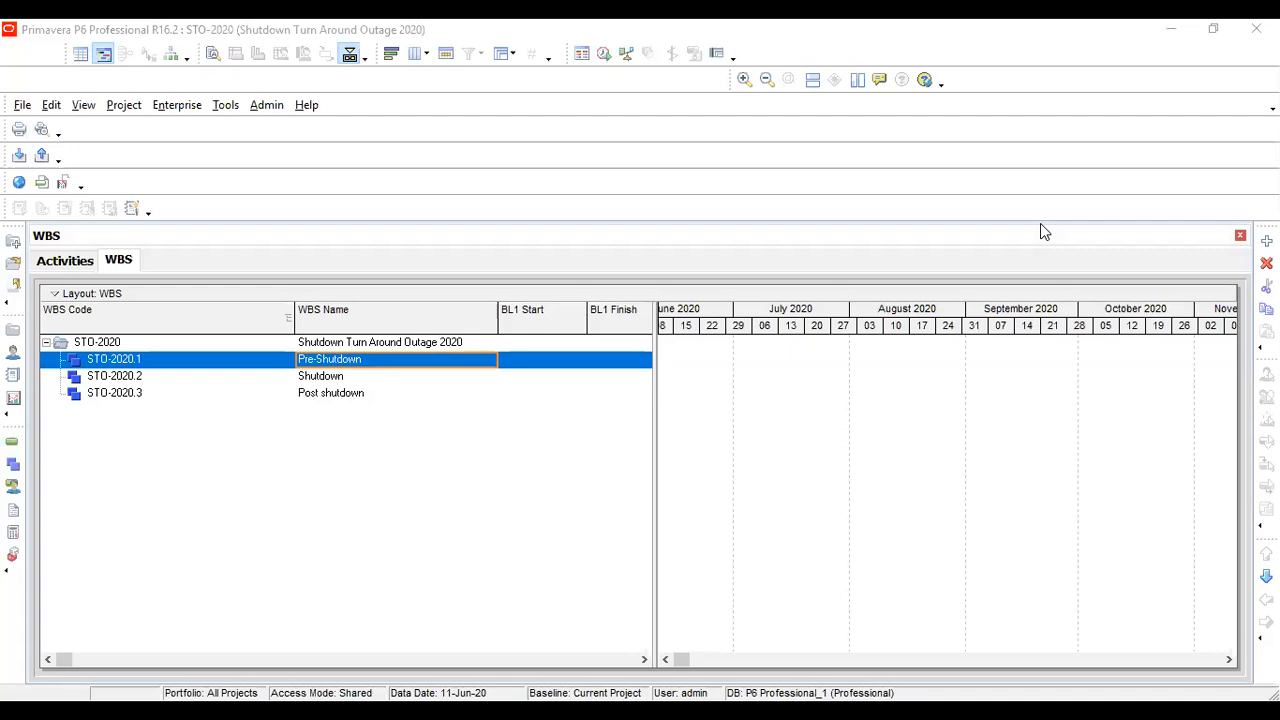
{"action": "key", "text": "alt+Tab"}
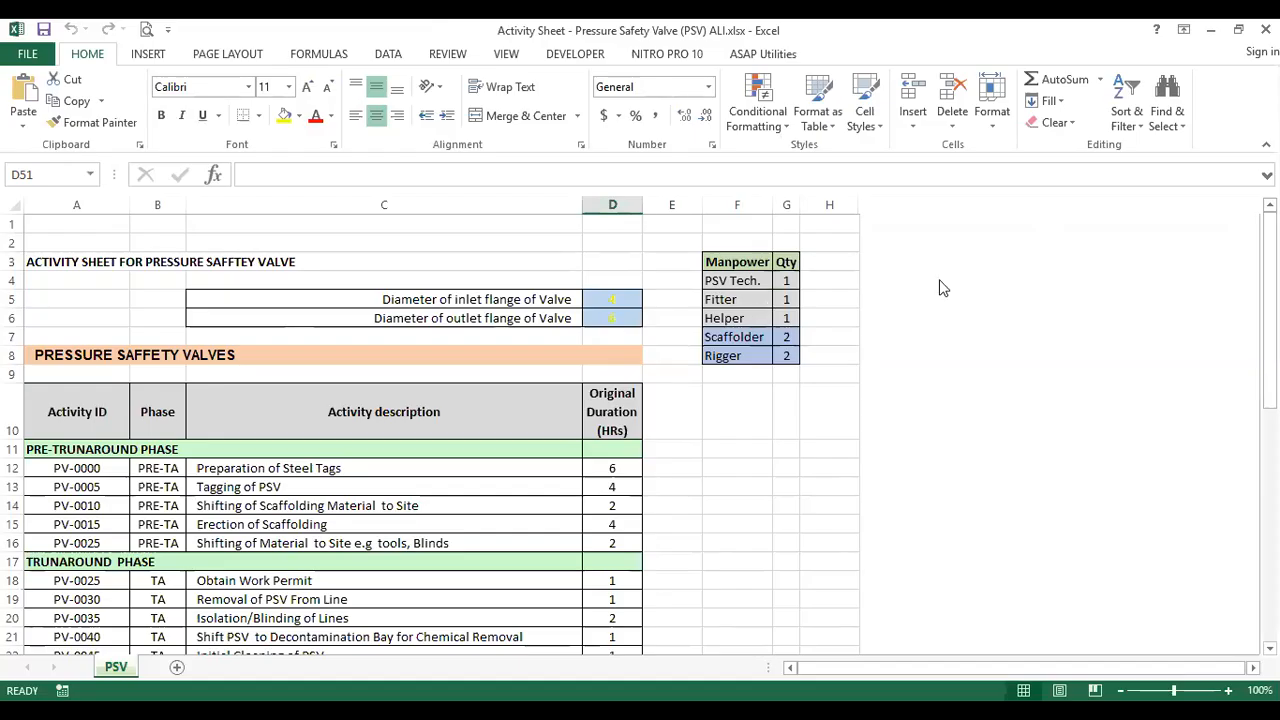
{"action": "key", "text": "alt+Tab"}
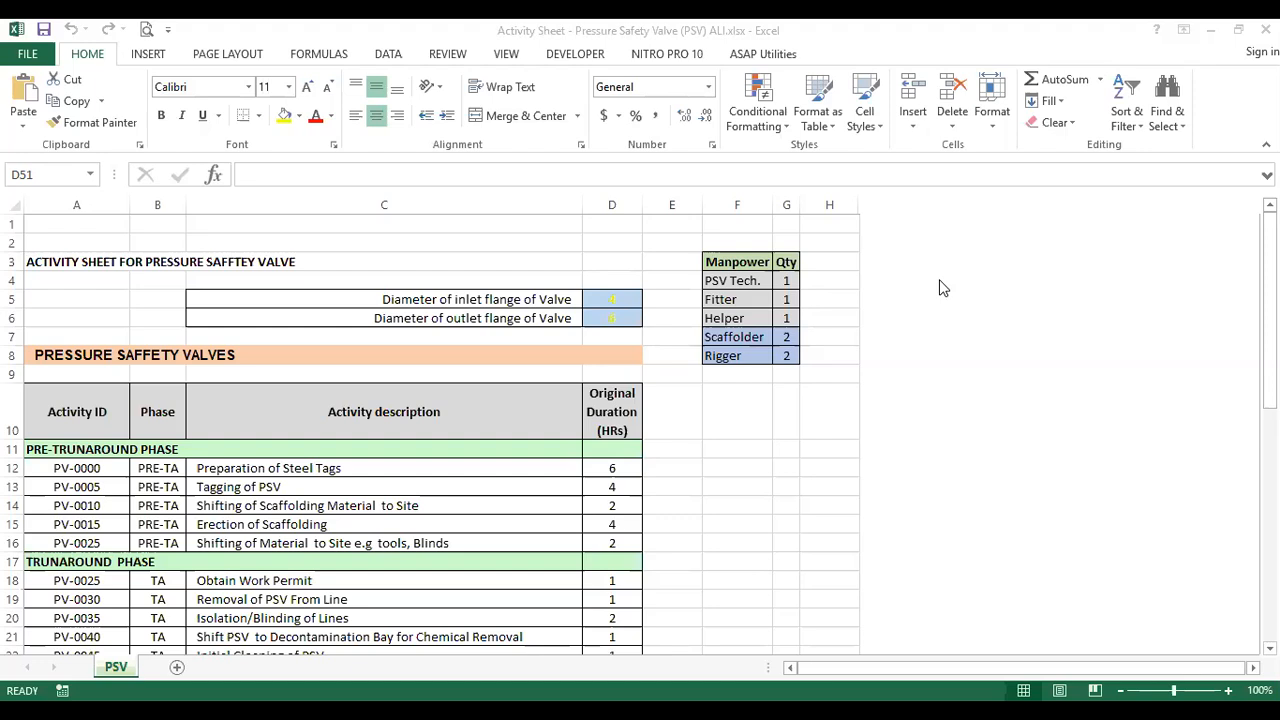
{"action": "key", "text": "alt+Tab"}
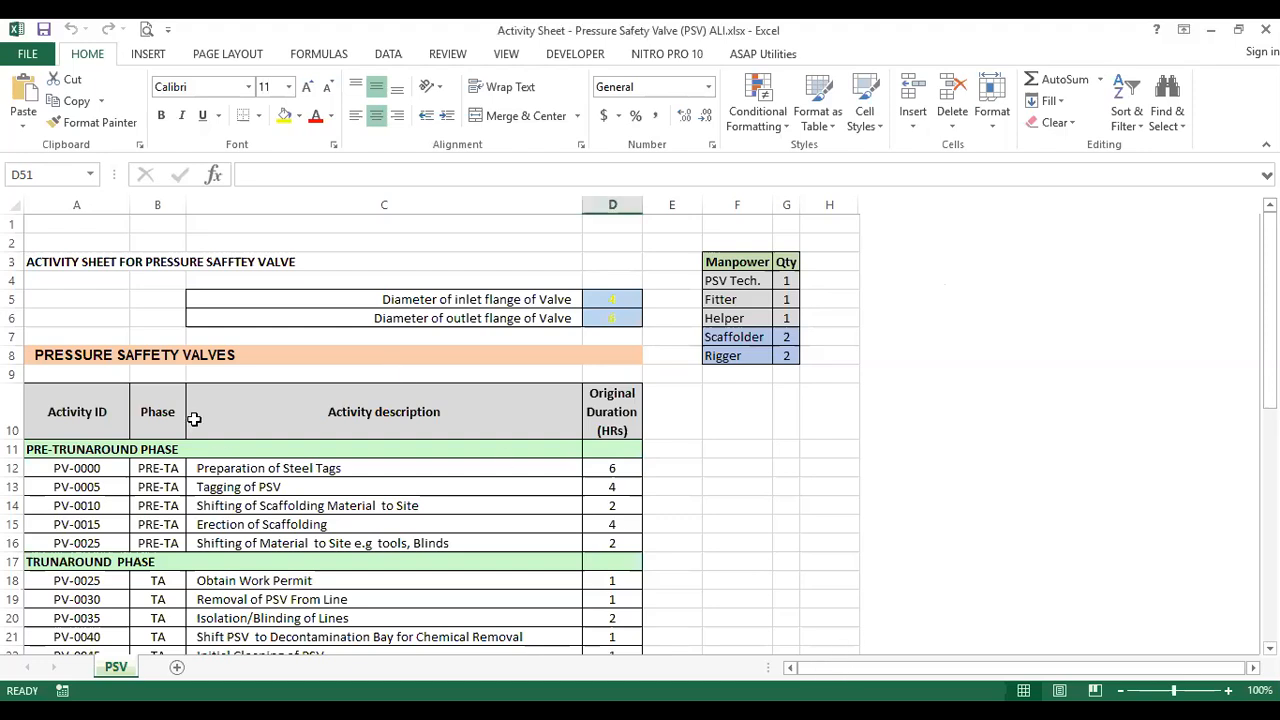
{"action": "left_click", "coordinate": [100, 355]}
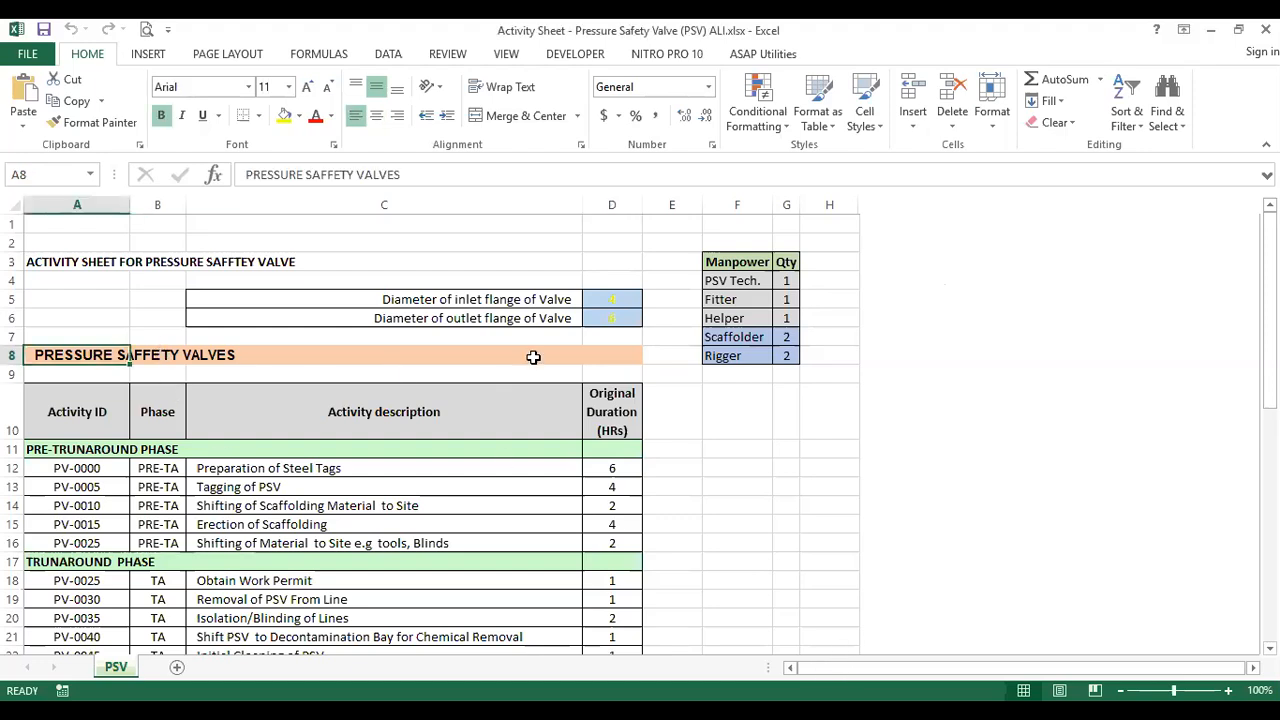
Examine the pre-turnaround phase activities of the pressure safety valve, from steel tag preparation to shifting material to site
{"action": "scroll", "coordinate": [40, 457], "scroll_direction": "down", "scroll_amount": 2}
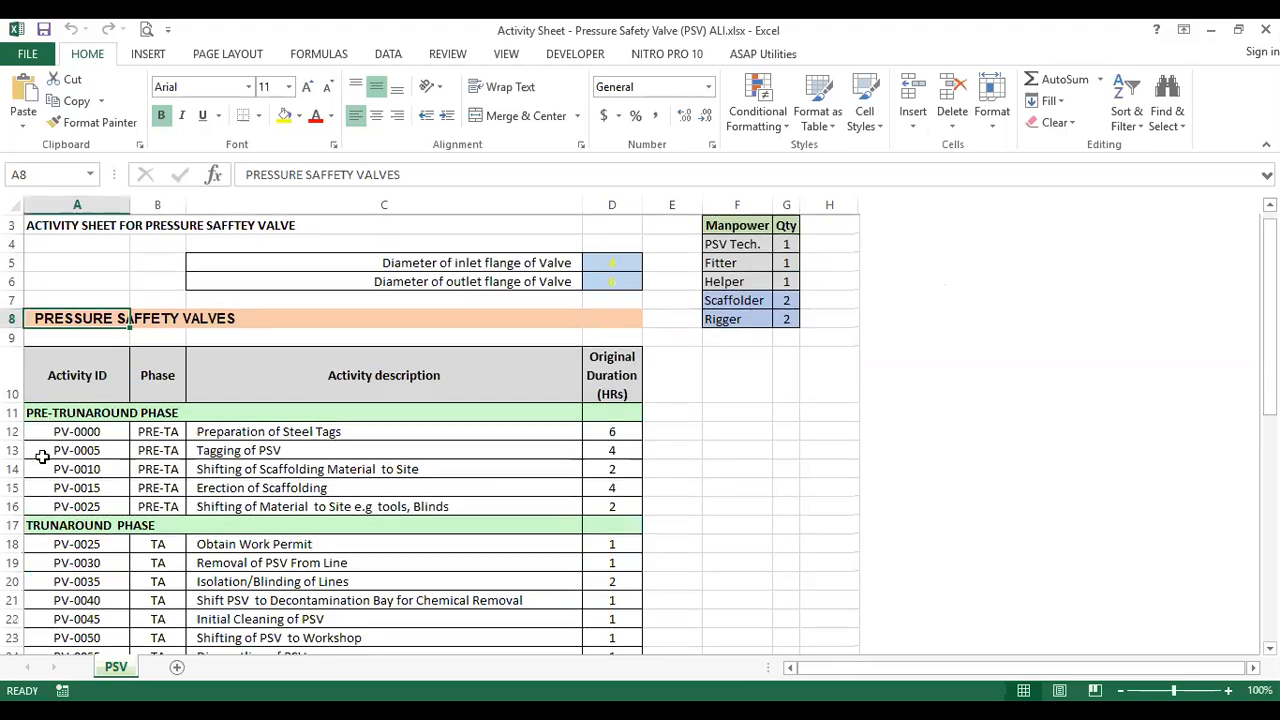
{"action": "left_click", "coordinate": [78, 355]}
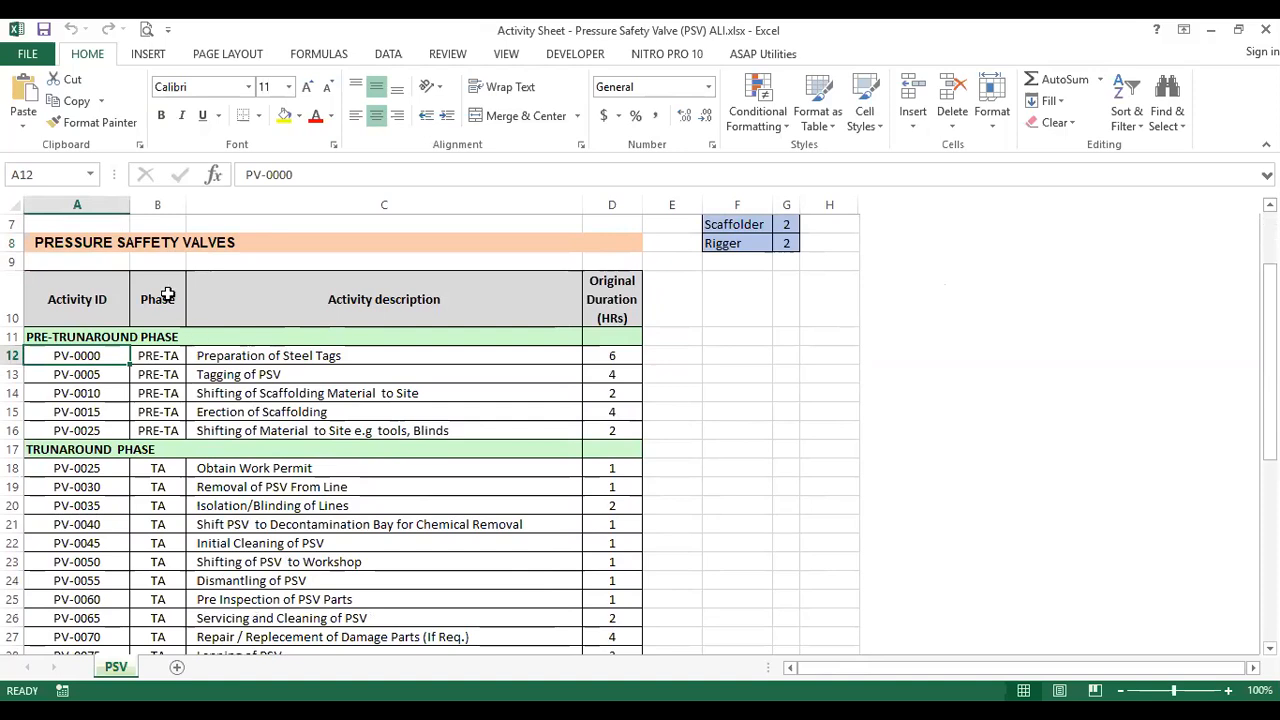
{"action": "left_click", "coordinate": [165, 355]}
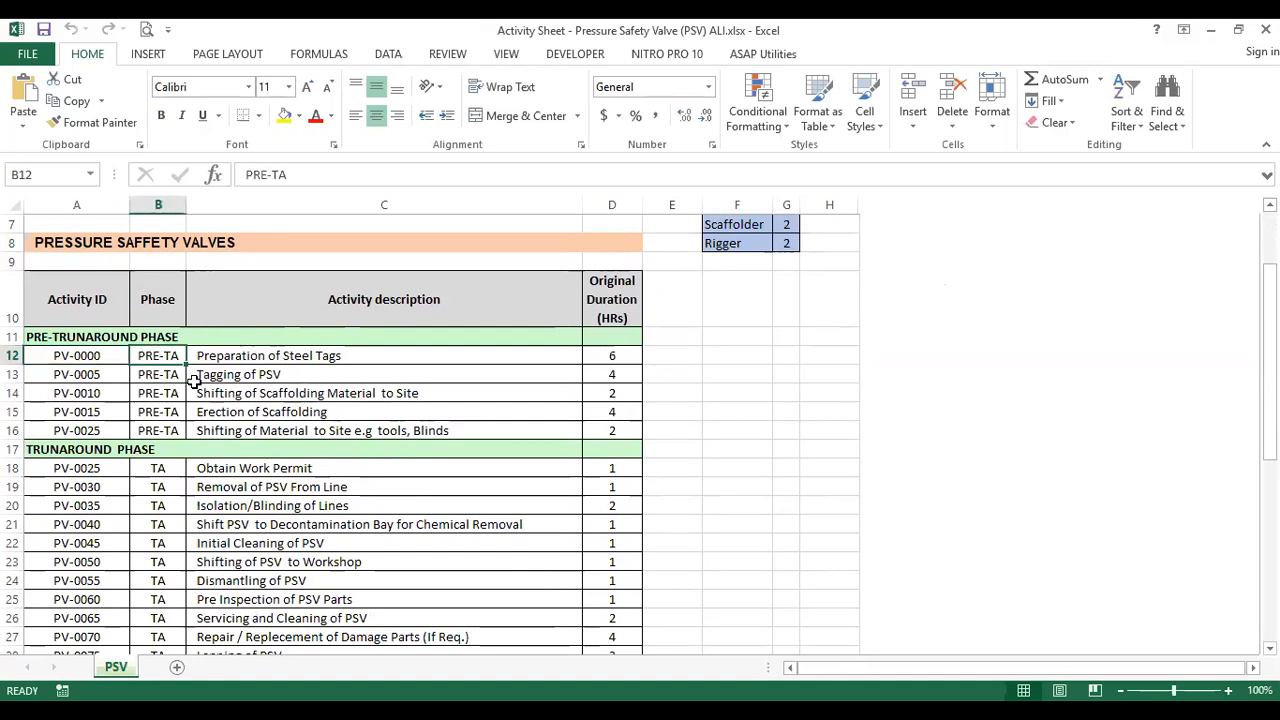
{"action": "left_click", "coordinate": [286, 355]}
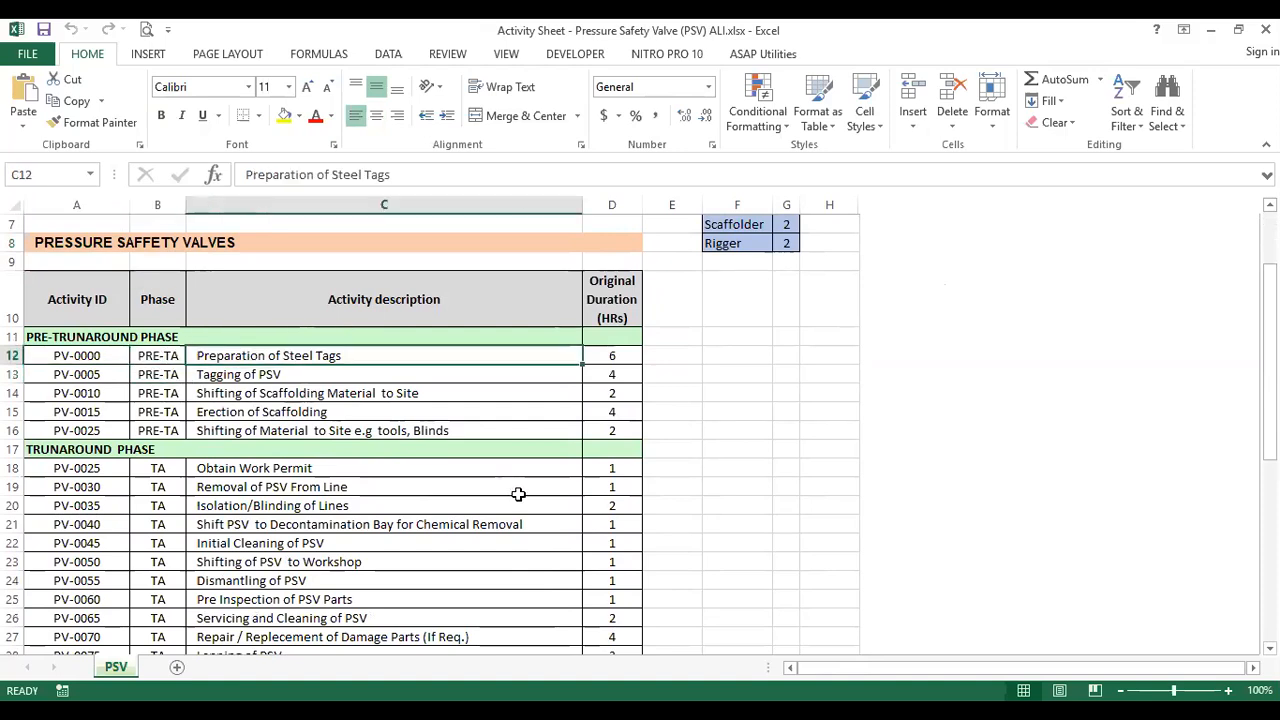
{"action": "left_click", "coordinate": [384, 375]}
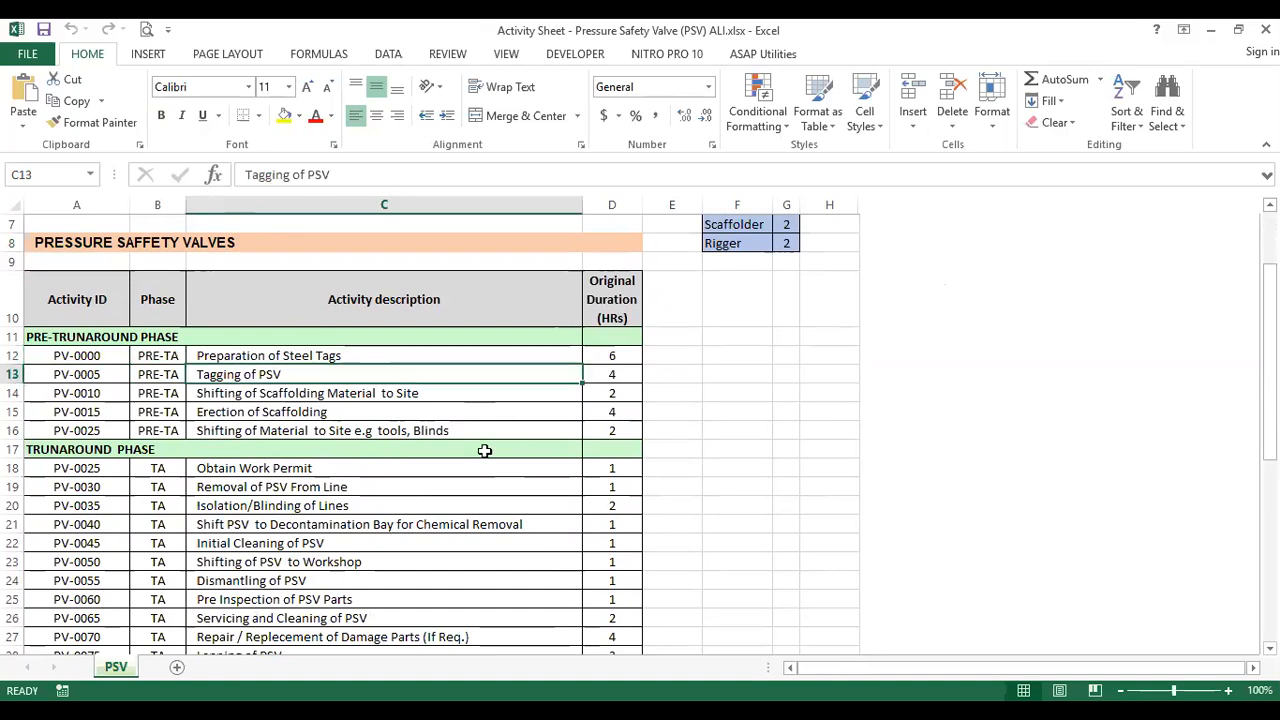
{"action": "left_click", "coordinate": [457, 394]}
{"action": "left_click", "coordinate": [435, 410]}
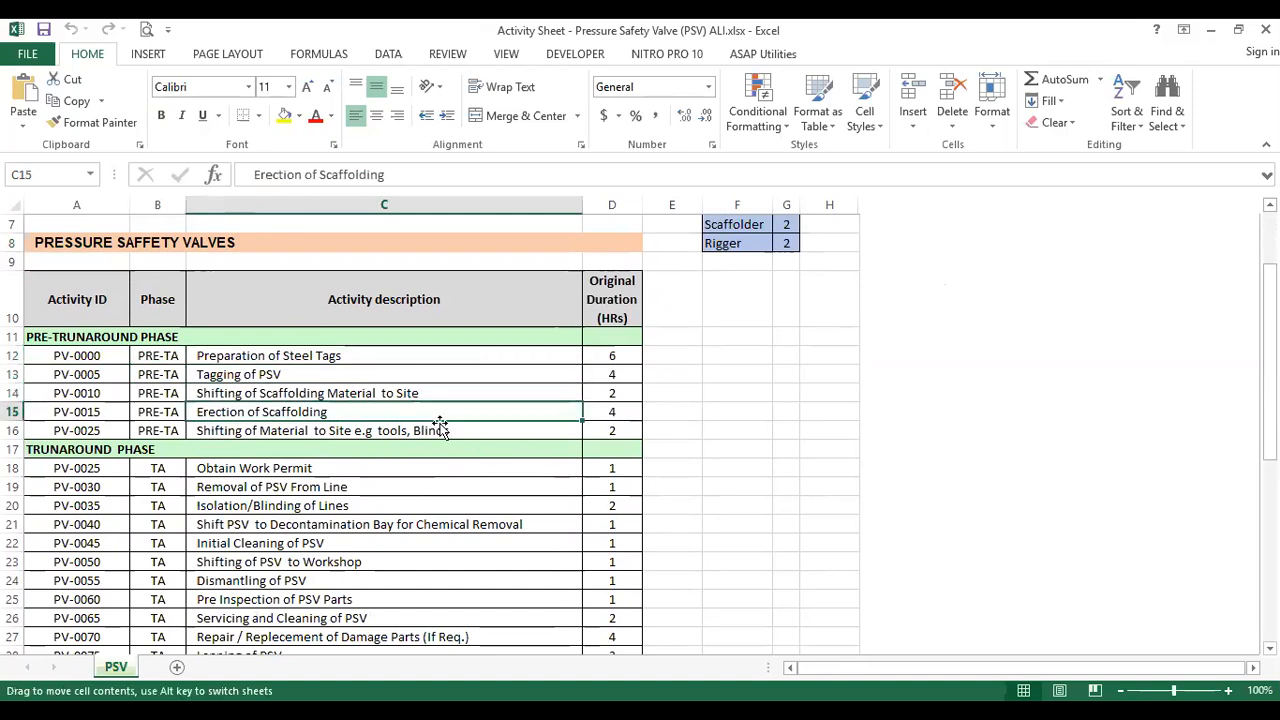
{"action": "left_click", "coordinate": [441, 428]}
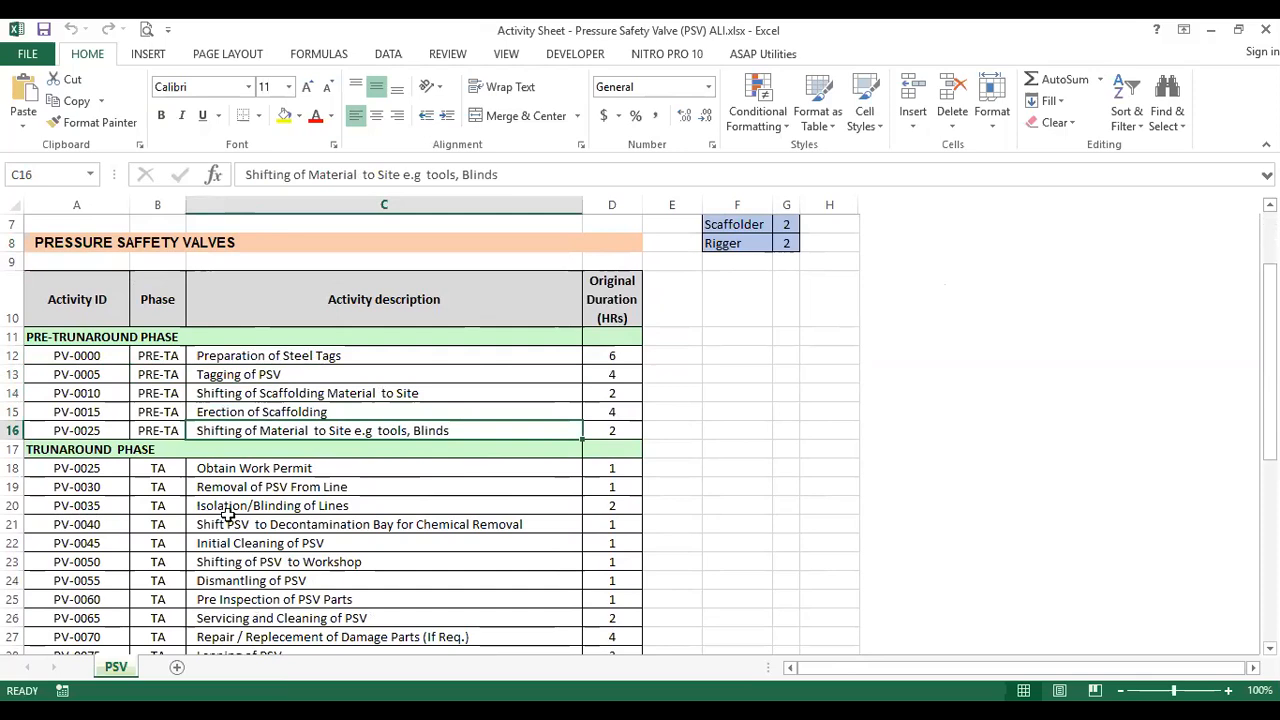
Examine the pressure safety valve's turnaround activities from Obtain Work Permit onward and its post-turnaround activities
{"action": "left_click", "coordinate": [216, 470]}
{"action": "scroll", "coordinate": [275, 518], "scroll_direction": "down", "scroll_amount": 2}
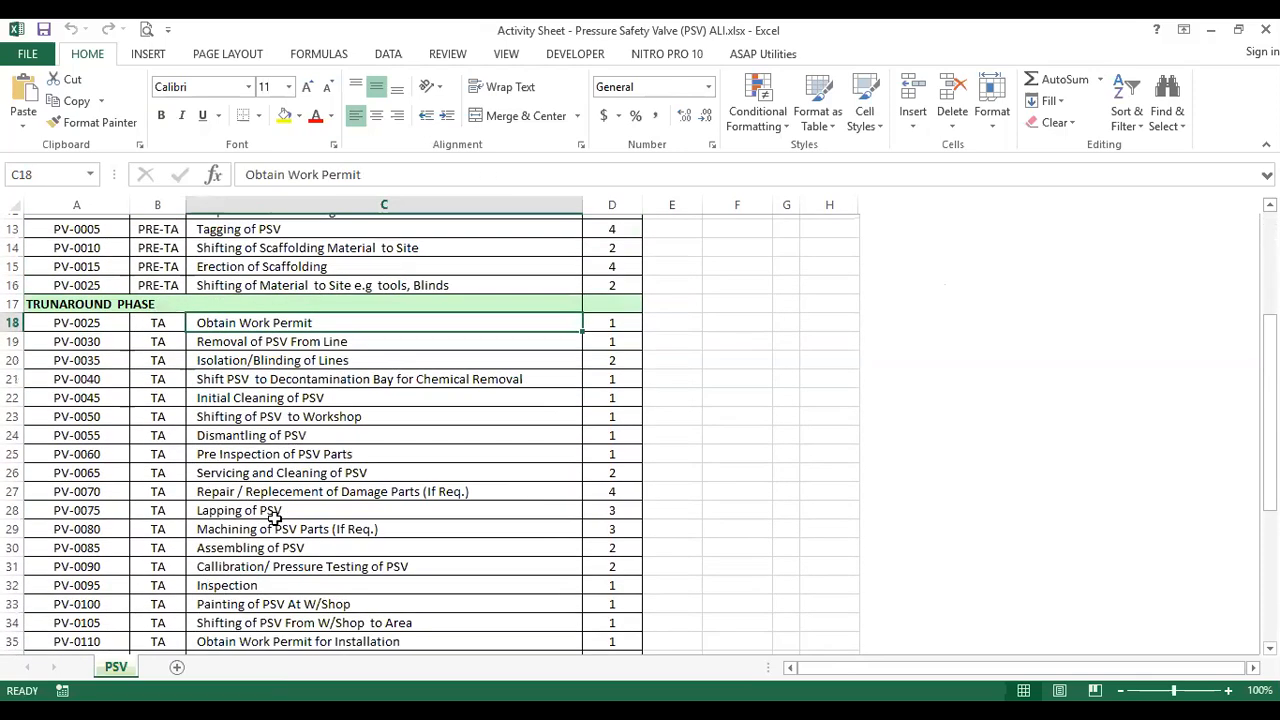
{"action": "scroll", "coordinate": [293, 569], "scroll_direction": "down", "scroll_amount": 1}
{"action": "scroll", "coordinate": [293, 569], "scroll_direction": "down", "scroll_amount": 2}
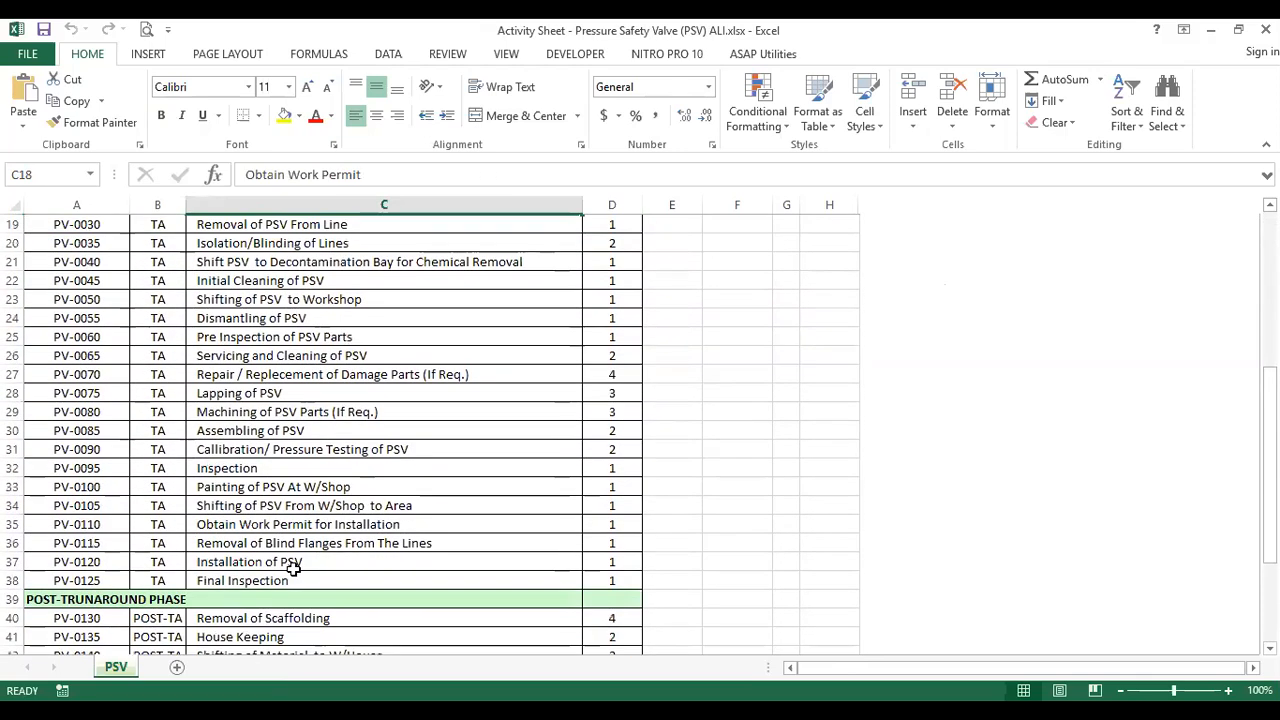
{"action": "scroll", "coordinate": [291, 583], "scroll_direction": "down", "scroll_amount": 1}
{"action": "left_click", "coordinate": [291, 583]}
{"action": "left_click", "coordinate": [294, 600]}
{"action": "left_click", "coordinate": [294, 581]}
{"action": "left_click", "coordinate": [295, 561]}
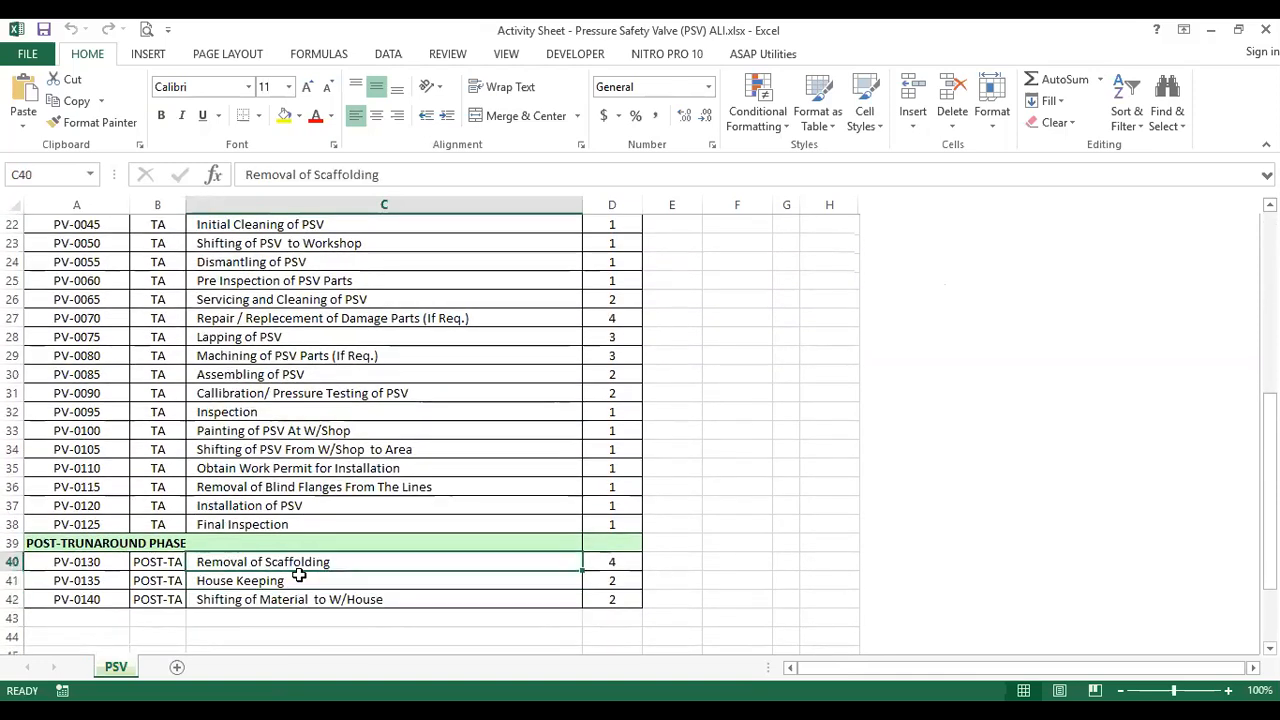
{"action": "scroll", "coordinate": [300, 572], "scroll_direction": "up", "scroll_amount": 7}
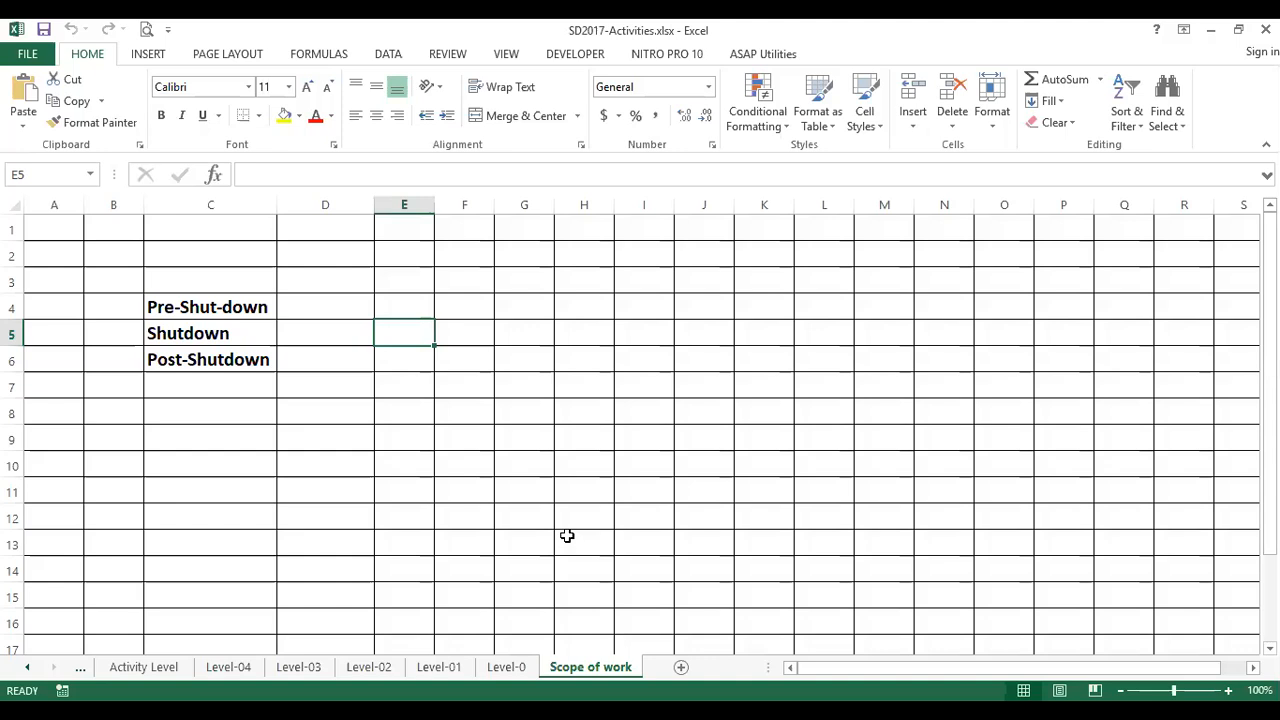
In the SD2017-Activities workbook, review the Pre-Shut-down, Shutdown and Post-Shutdown phases on the Scope of work sheet
{"action": "left_click", "coordinate": [250, 308]}
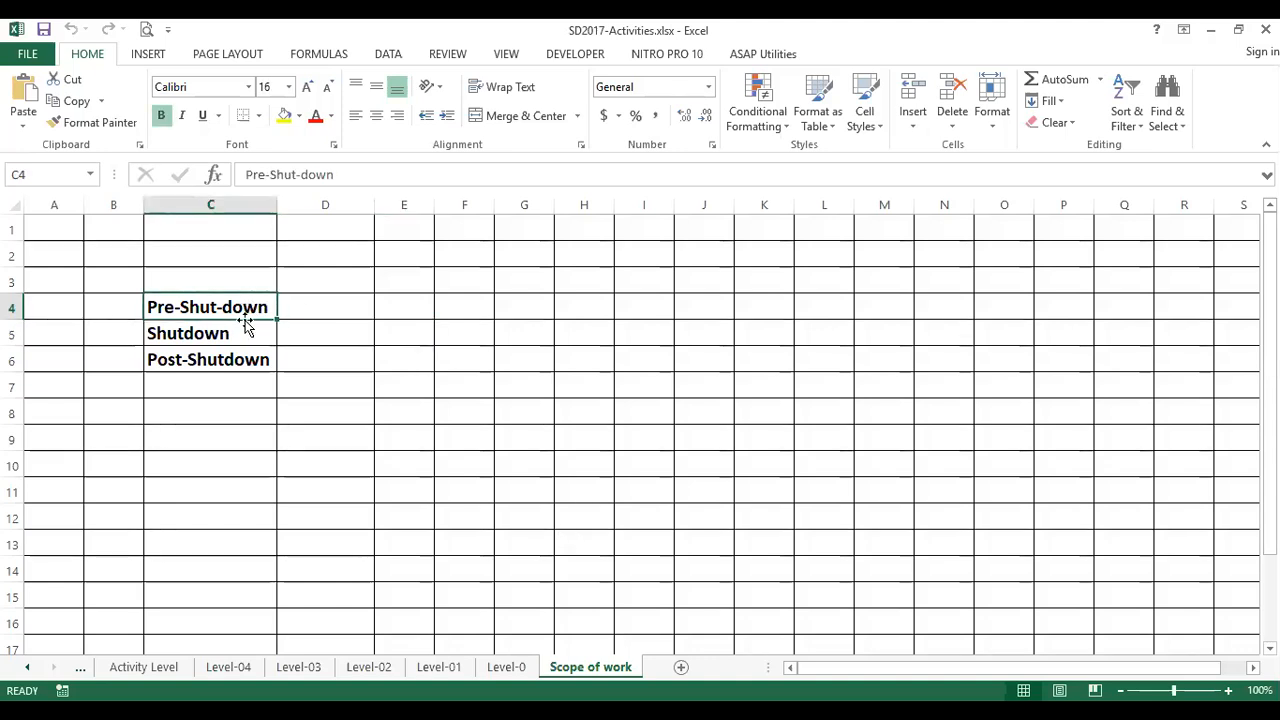
{"action": "left_click", "coordinate": [242, 335]}
{"action": "left_click", "coordinate": [246, 360]}
{"action": "left_click", "coordinate": [224, 300]}
{"action": "left_click", "coordinate": [235, 338]}
{"action": "left_click", "coordinate": [257, 359]}
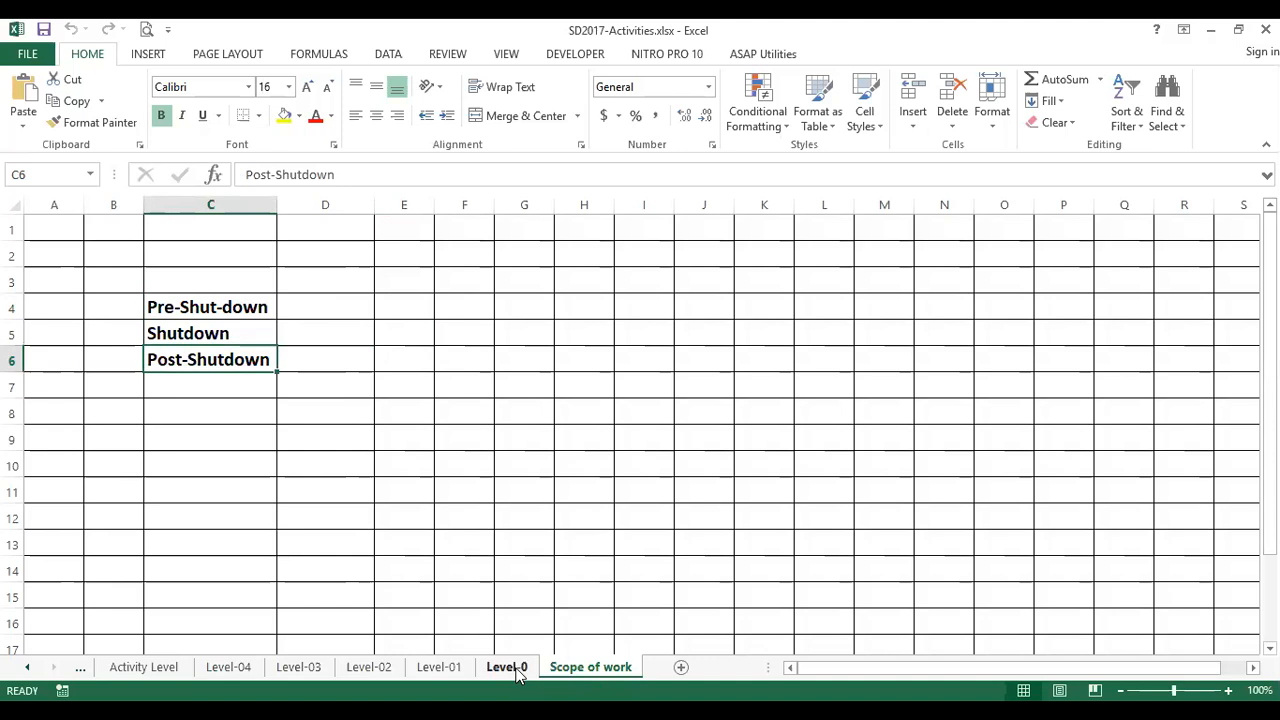
Open the Level-0 sheet and examine the sub-elements listed under Pre-Shut-down, Shutdown and Post-Shutdown
{"action": "left_click", "coordinate": [507, 667]}
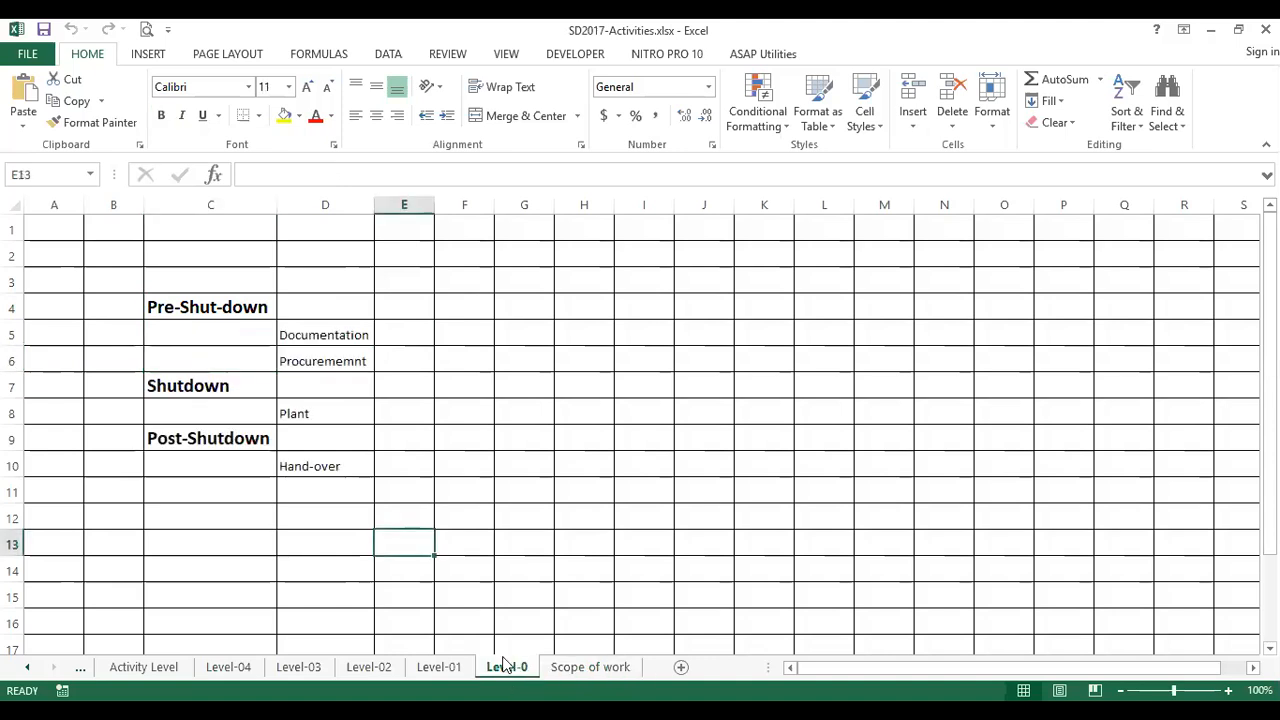
{"action": "left_click", "coordinate": [241, 381]}
{"action": "left_click", "coordinate": [258, 302]}
{"action": "left_click", "coordinate": [314, 323]}
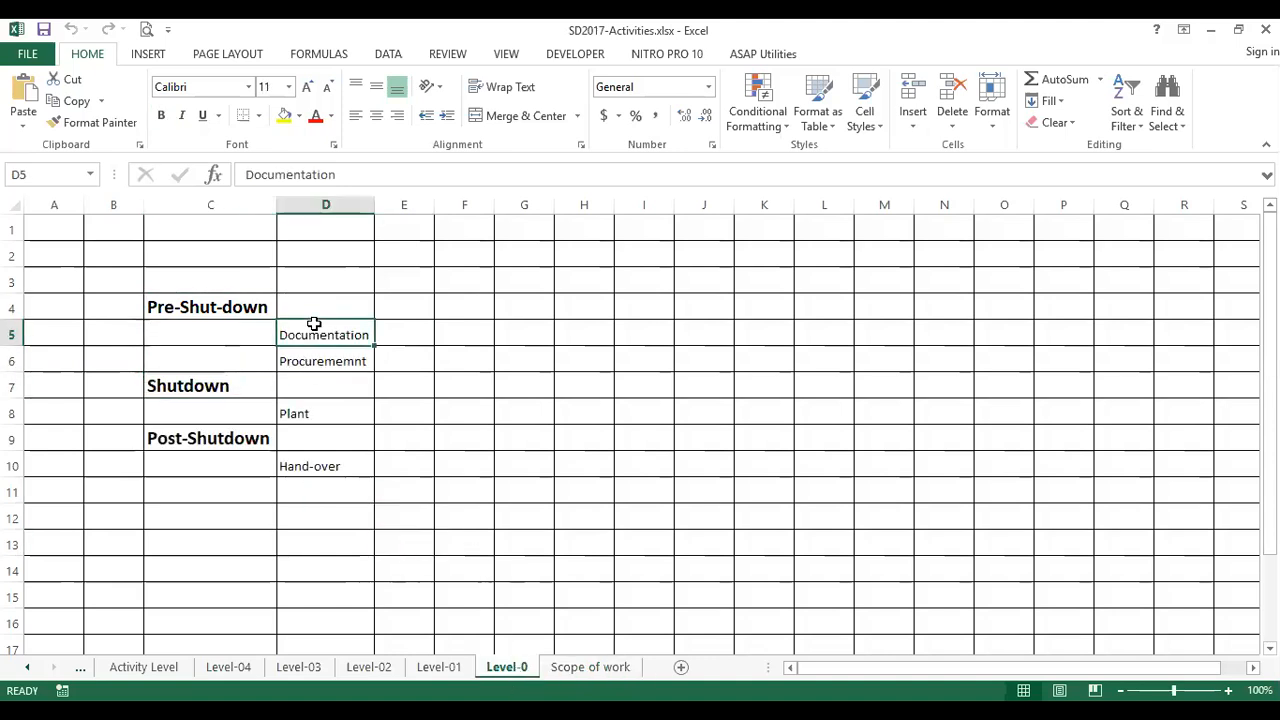
{"action": "left_click", "coordinate": [357, 361]}
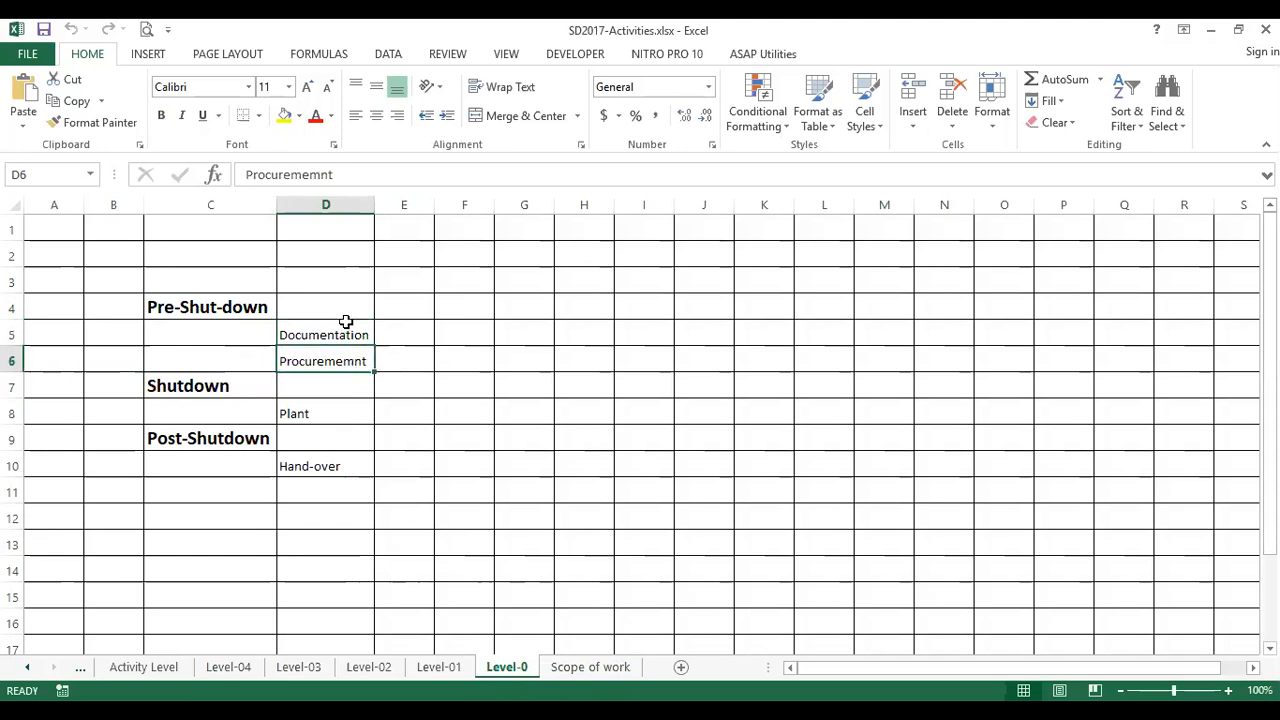
{"action": "left_click", "coordinate": [349, 334]}
{"action": "left_click", "coordinate": [354, 360]}
{"action": "left_click", "coordinate": [230, 310]}
{"action": "left_click", "coordinate": [201, 389]}
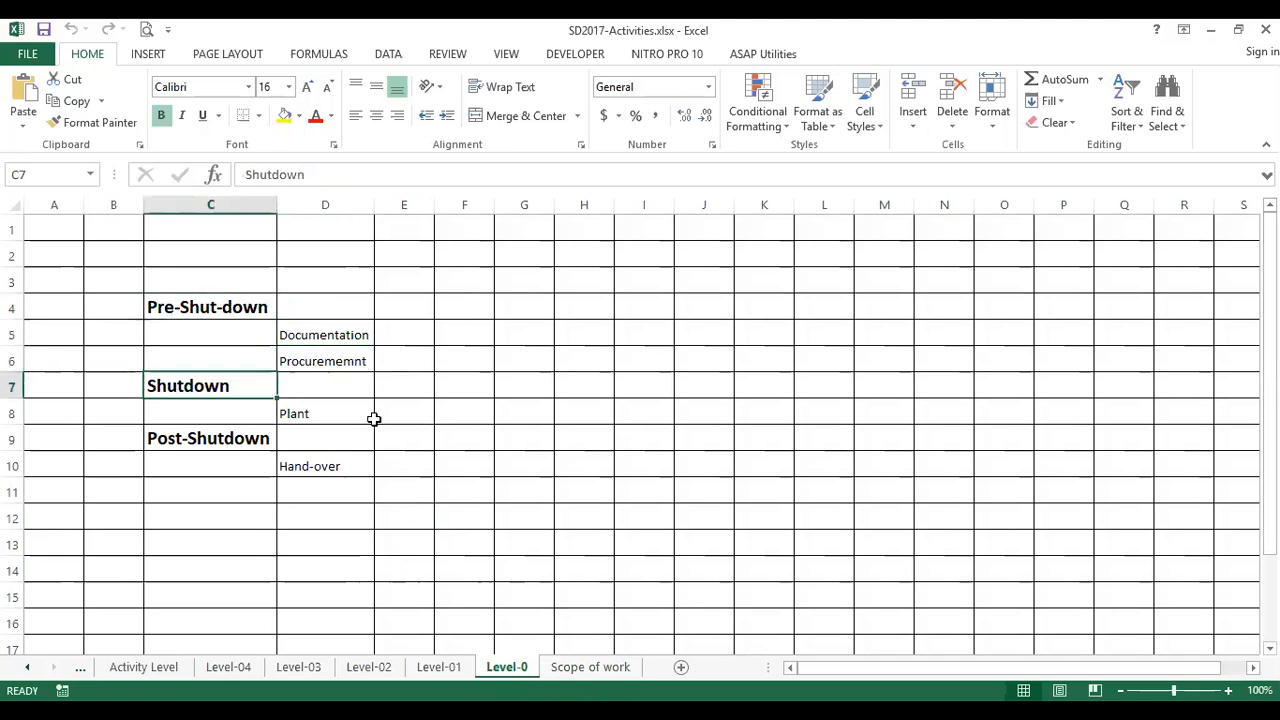
{"action": "left_click", "coordinate": [345, 413]}
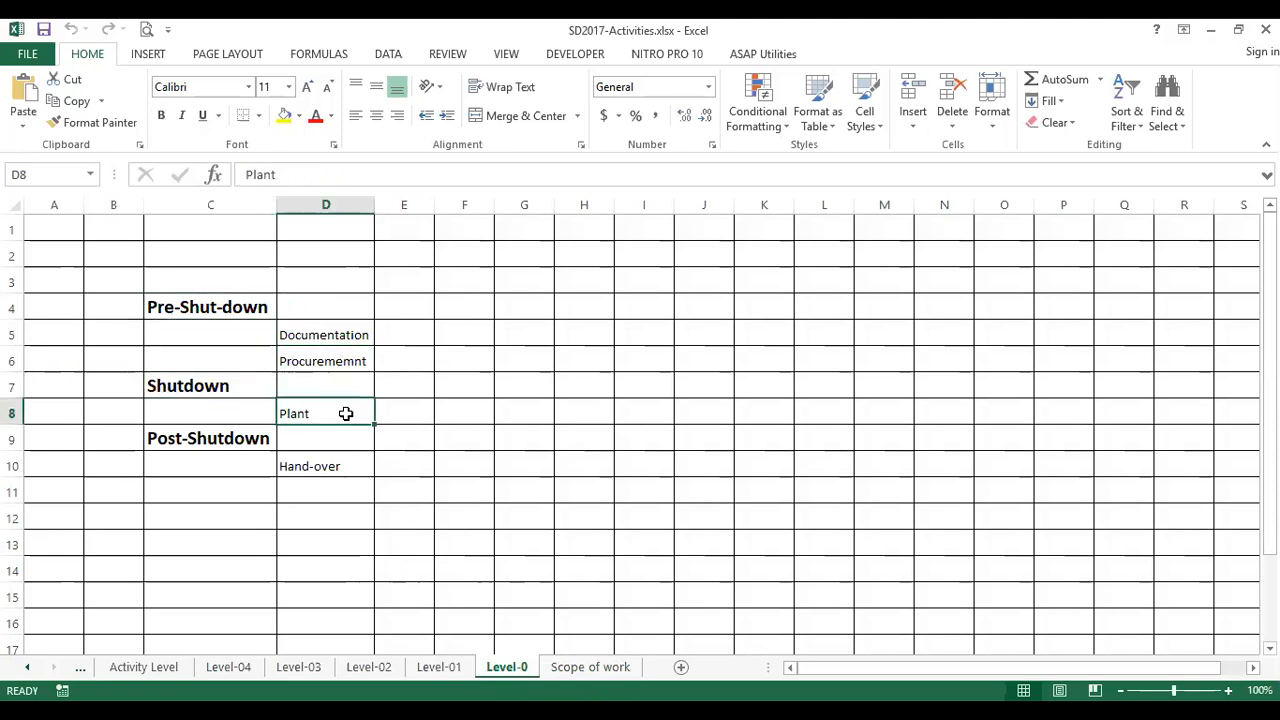
{"action": "left_click", "coordinate": [198, 441]}
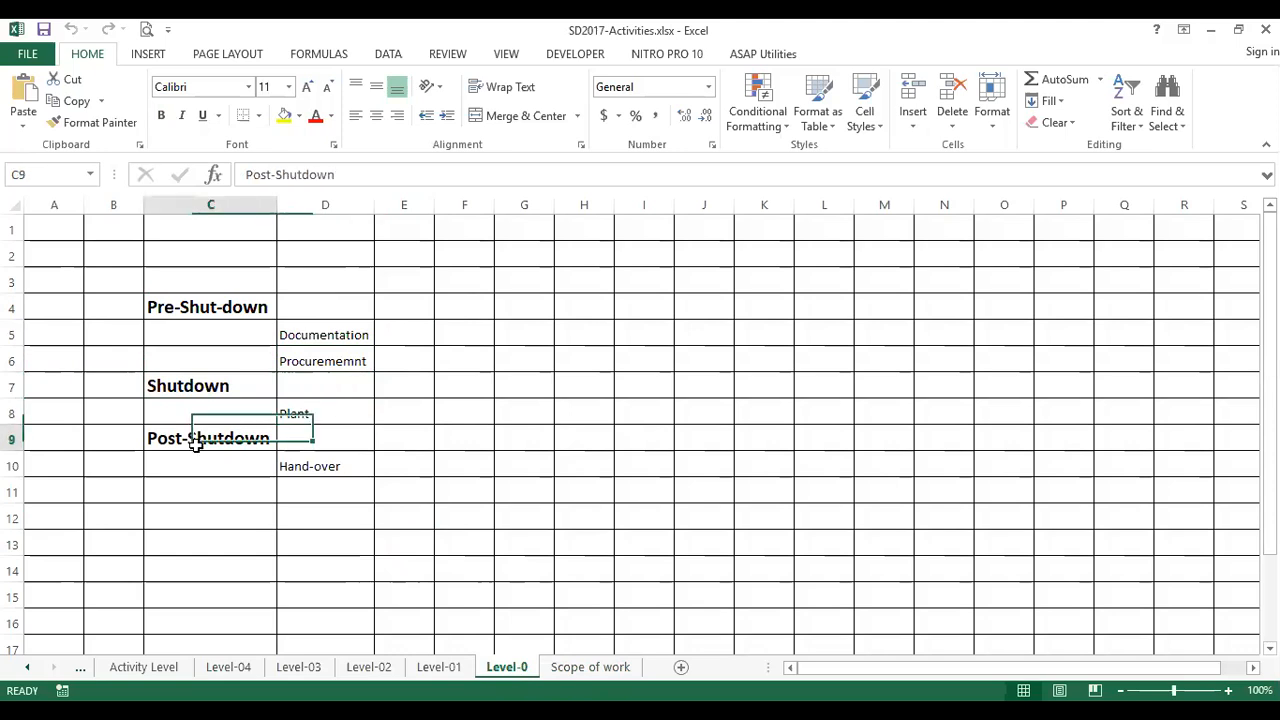
{"action": "left_click", "coordinate": [355, 468]}
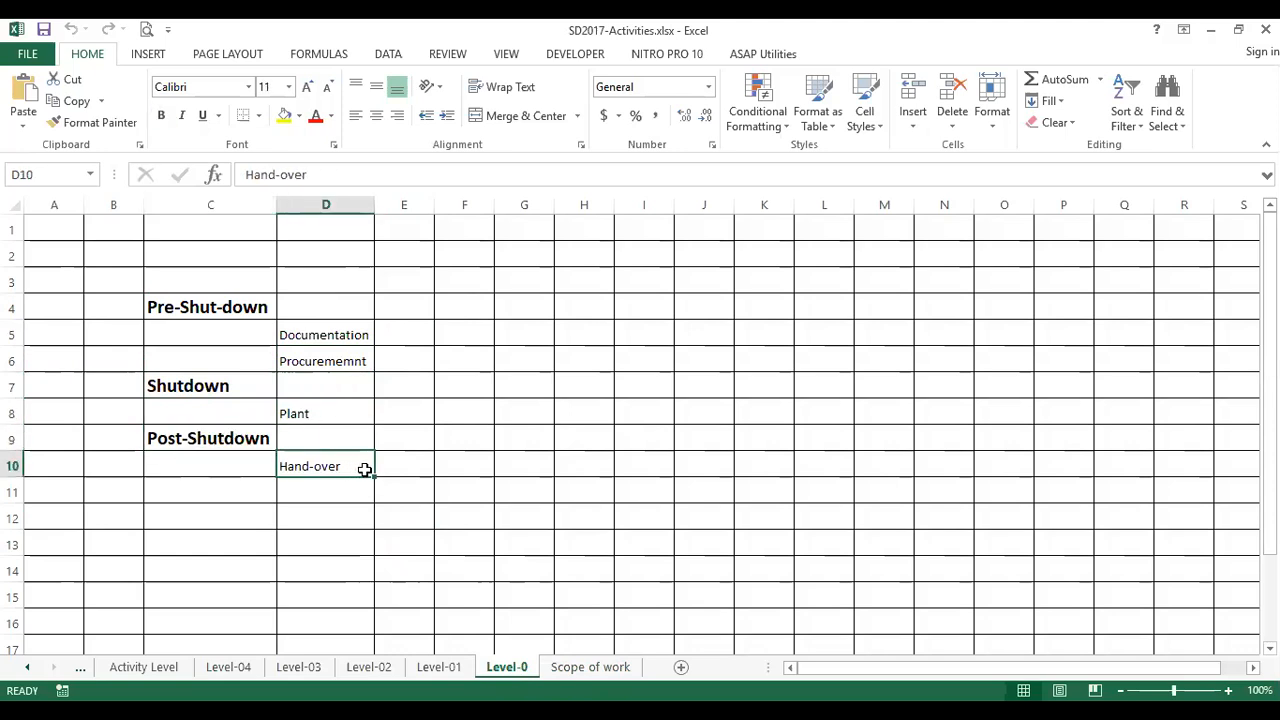
Open the Level-01 sheet and examine the units listed under Plant, from UNIT 1000 to UNIT 3000
{"action": "left_click", "coordinate": [445, 675]}
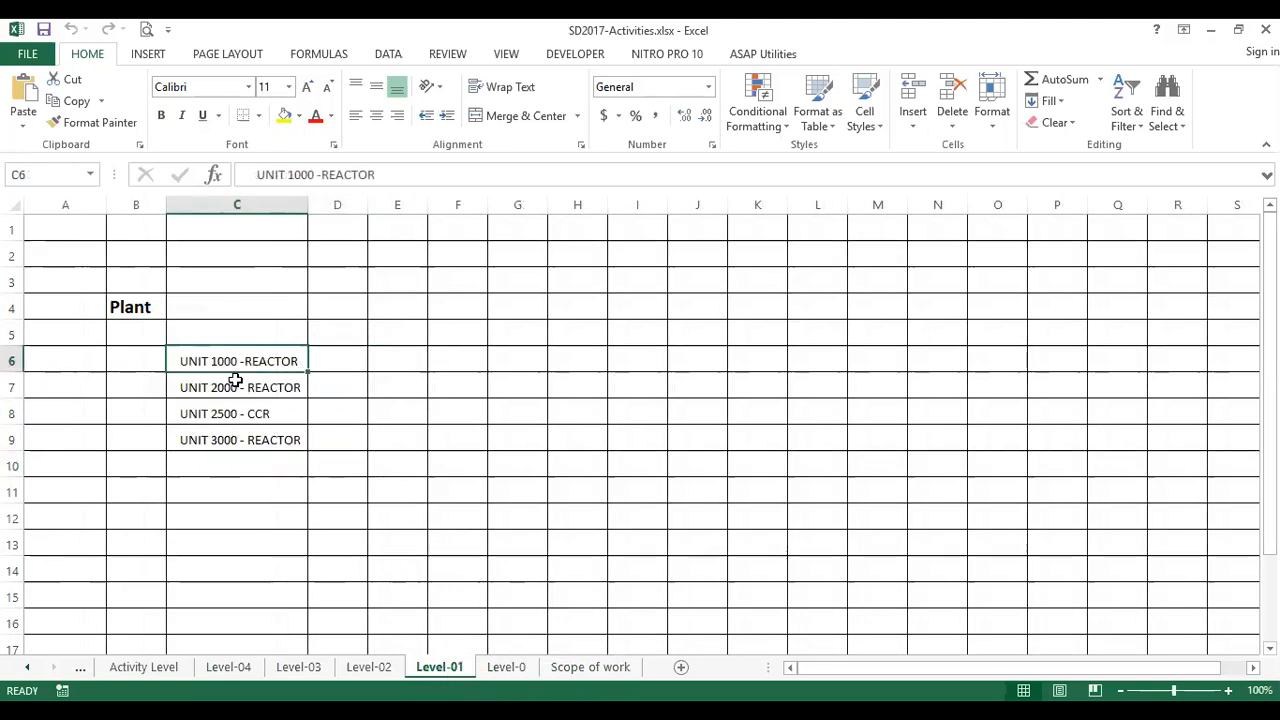
{"action": "left_click", "coordinate": [139, 296]}
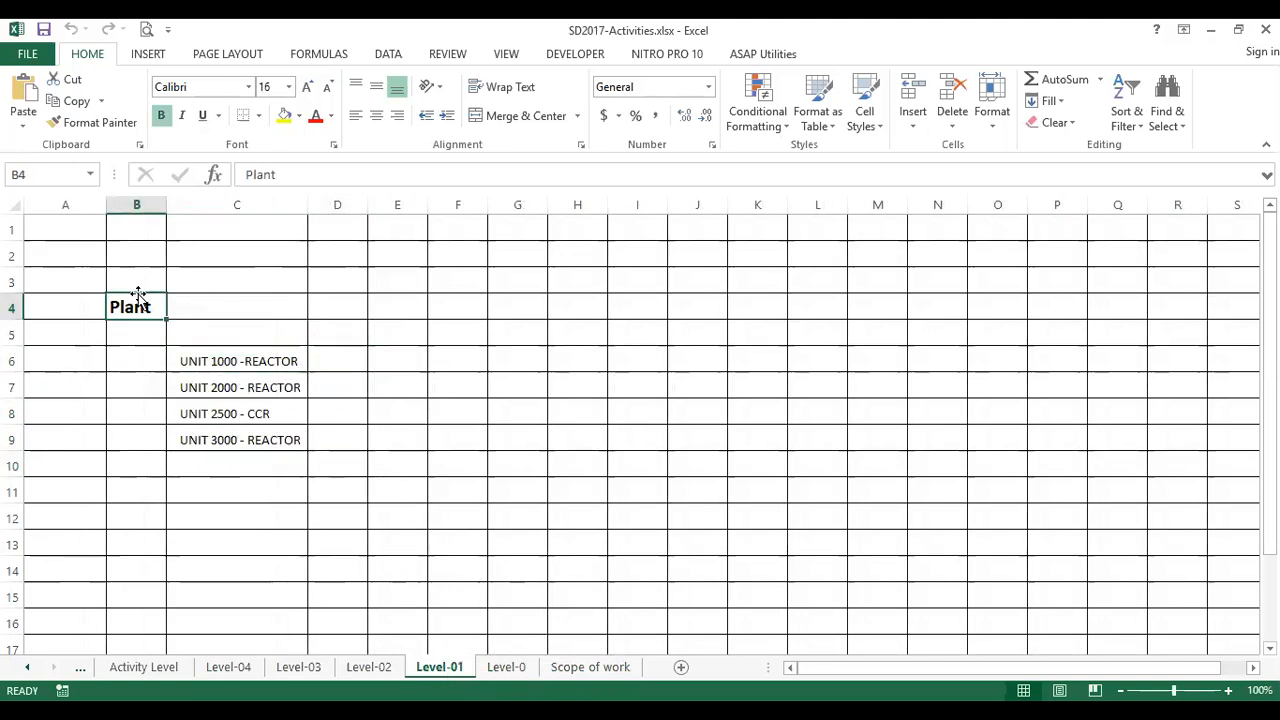
{"action": "left_click", "coordinate": [266, 363]}
{"action": "left_click", "coordinate": [284, 389]}
{"action": "left_click", "coordinate": [279, 412]}
{"action": "left_click", "coordinate": [255, 440]}
{"action": "left_click", "coordinate": [216, 361]}
{"action": "left_click", "coordinate": [230, 389]}
{"action": "left_click", "coordinate": [233, 417]}
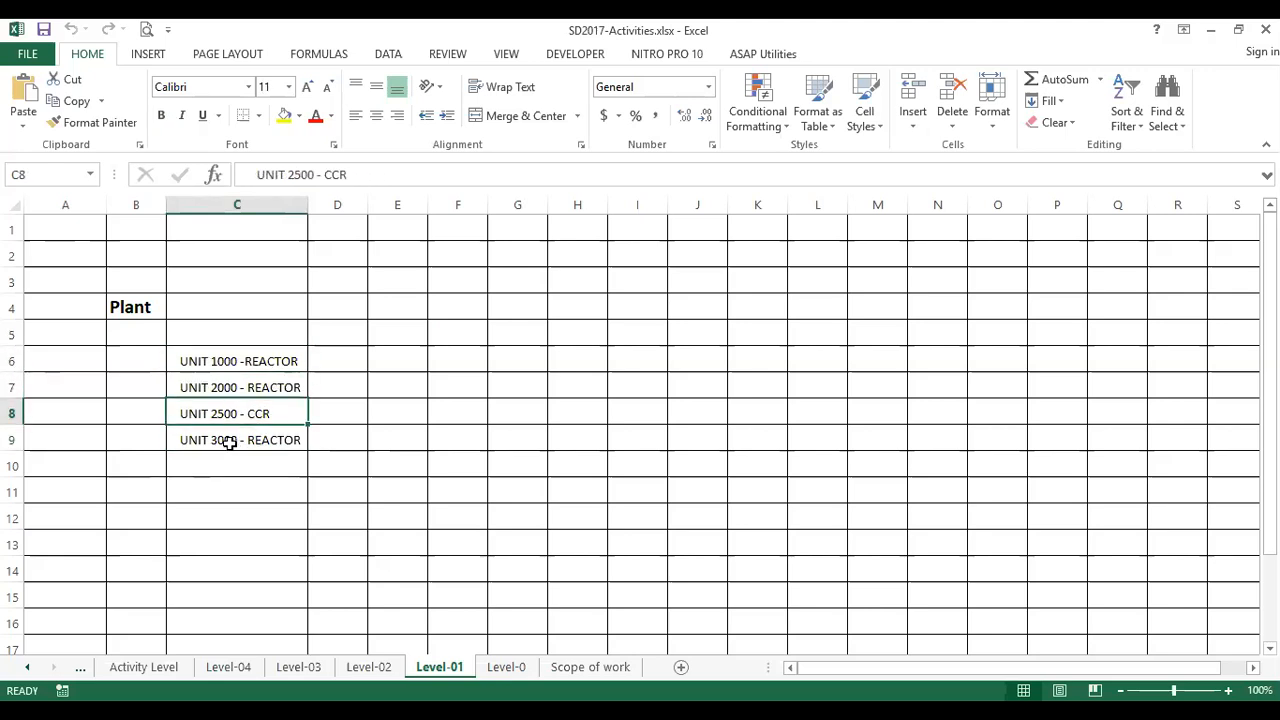
{"action": "left_click", "coordinate": [230, 444]}
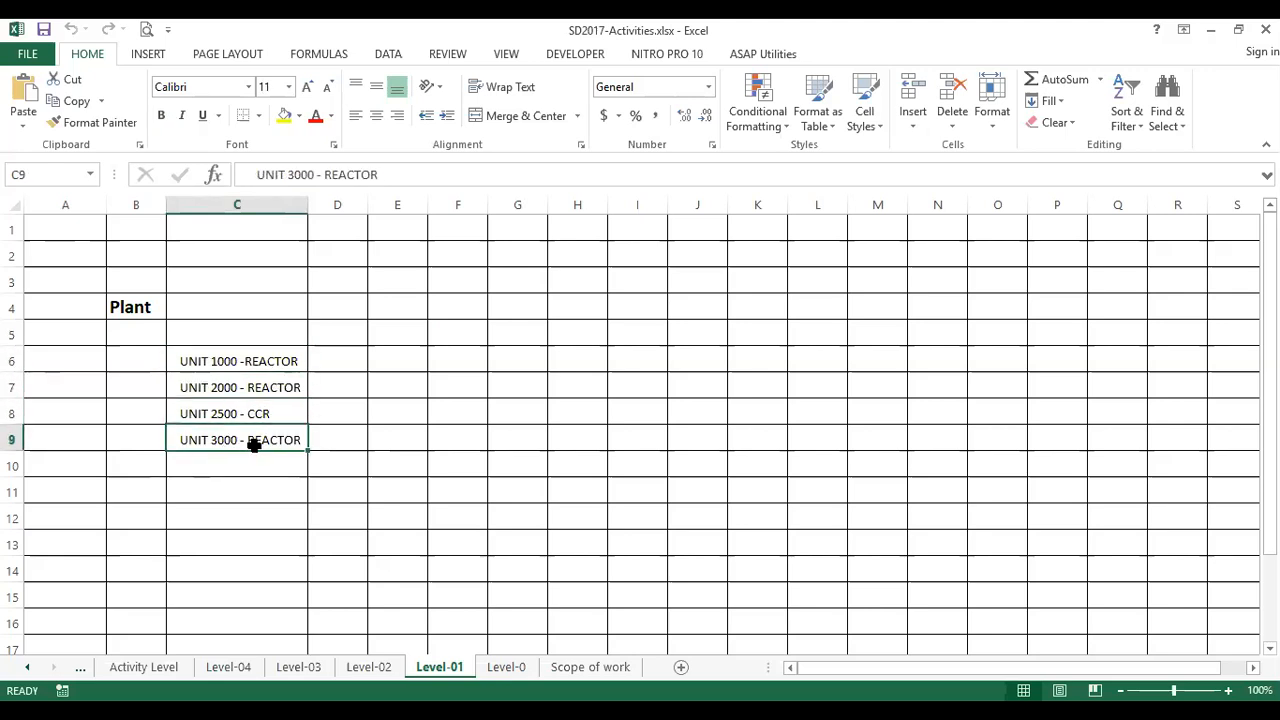
{"action": "left_click", "coordinate": [213, 361]}
{"action": "left_click", "coordinate": [225, 388]}
{"action": "left_click", "coordinate": [238, 412]}
{"action": "left_click", "coordinate": [247, 432]}
{"action": "left_click", "coordinate": [250, 406]}
{"action": "left_click", "coordinate": [250, 386]}
{"action": "left_click", "coordinate": [250, 361]}
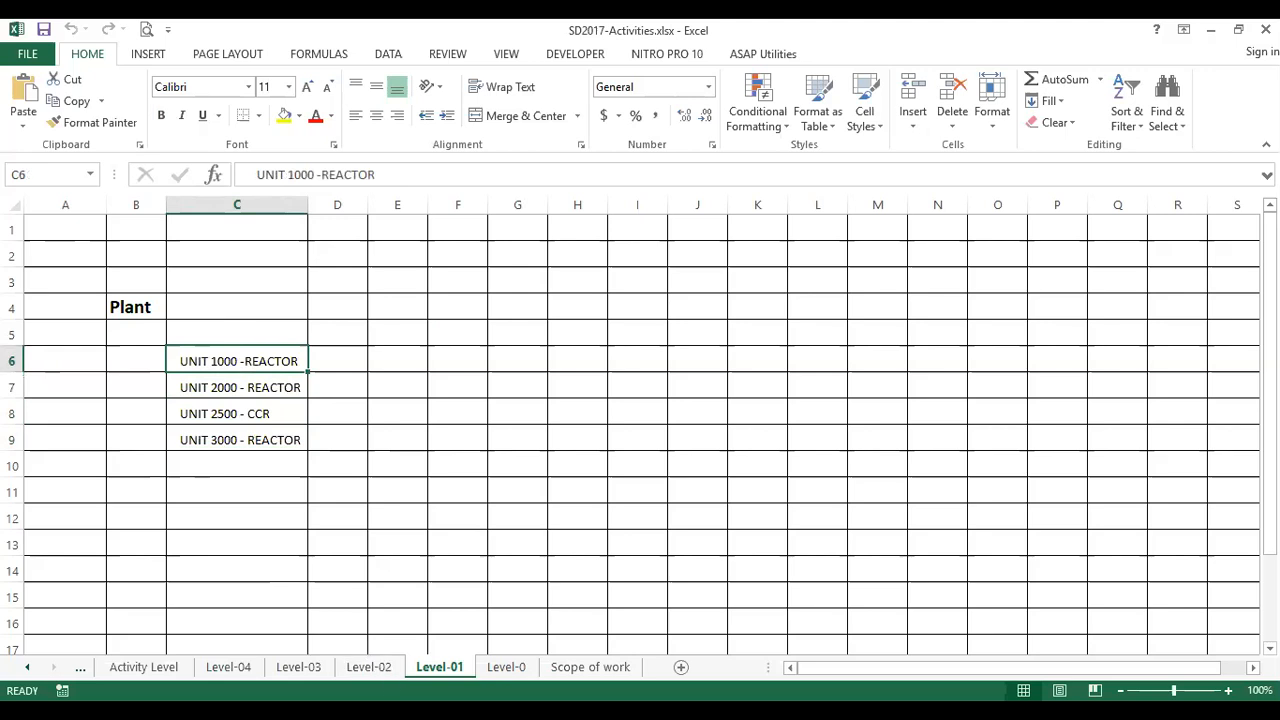
Open the Level-02 sheet and examine the disciplines under UNIT 1000 - REACTOR, from OPERATION to ELECTRICAL
{"action": "left_click", "coordinate": [381, 672]}
{"action": "left_click", "coordinate": [355, 303]}
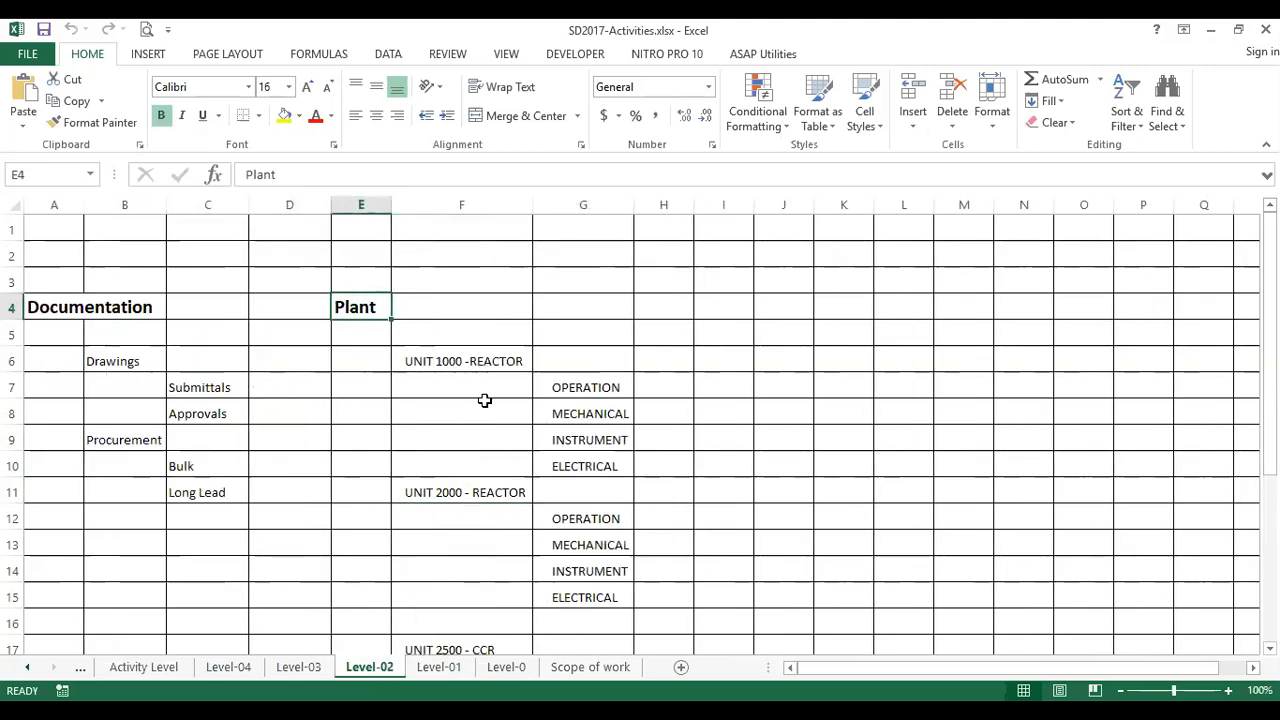
{"action": "left_click", "coordinate": [478, 359]}
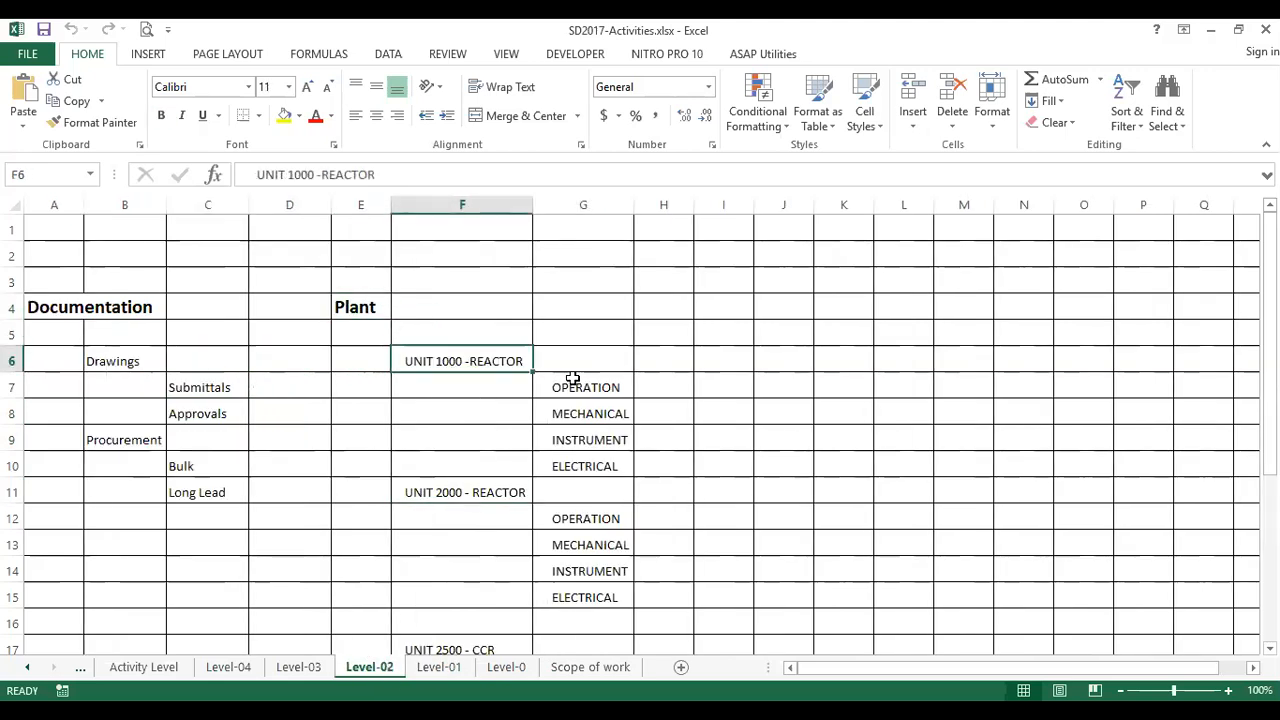
{"action": "left_click", "coordinate": [590, 390]}
{"action": "left_click", "coordinate": [604, 416]}
{"action": "left_click", "coordinate": [598, 444]}
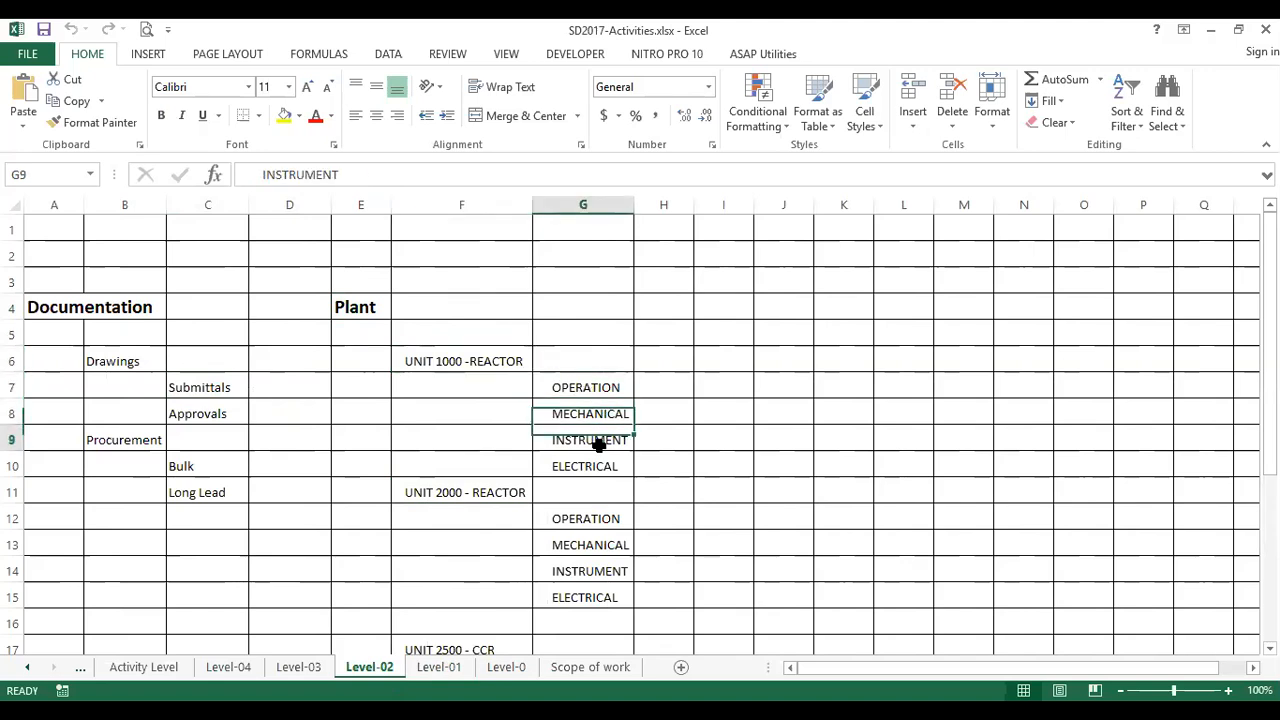
{"action": "left_click", "coordinate": [596, 464]}
Examine the Documentation breakdown, covering Drawings with Submittals and Approvals, and Procurement with Bulk and Long Lead
{"action": "left_click", "coordinate": [100, 312]}
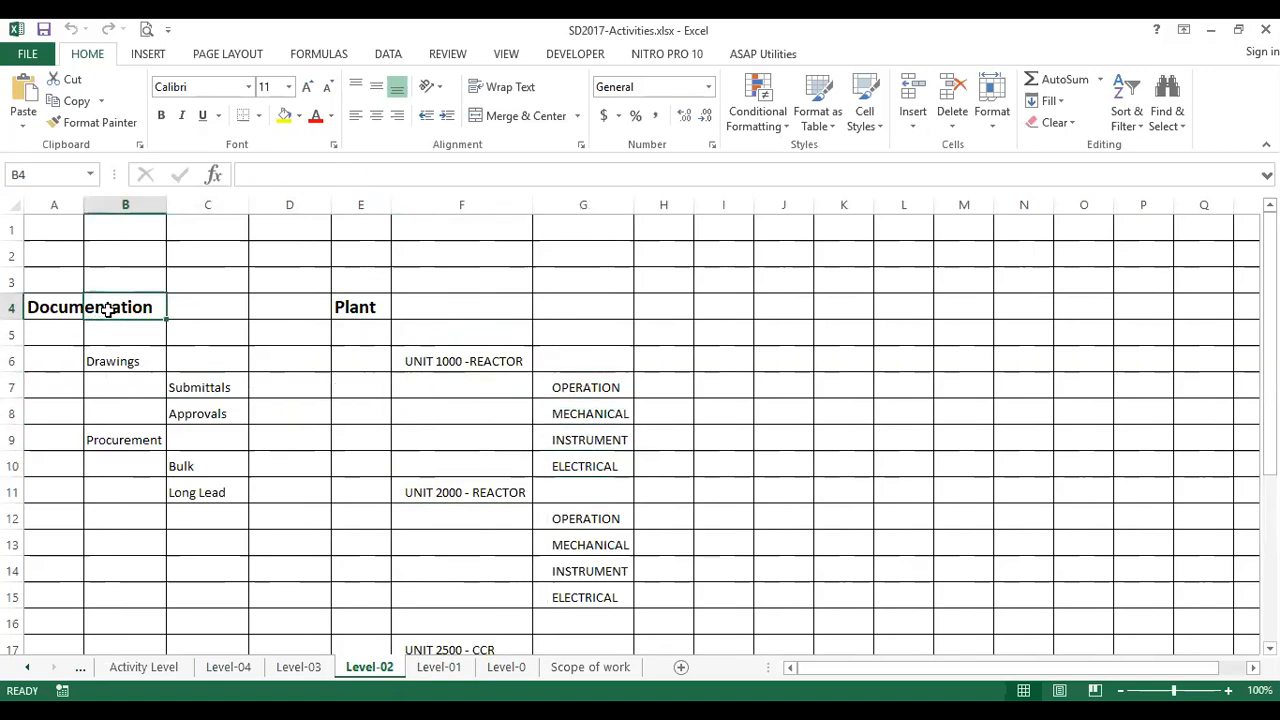
{"action": "left_click", "coordinate": [126, 361]}
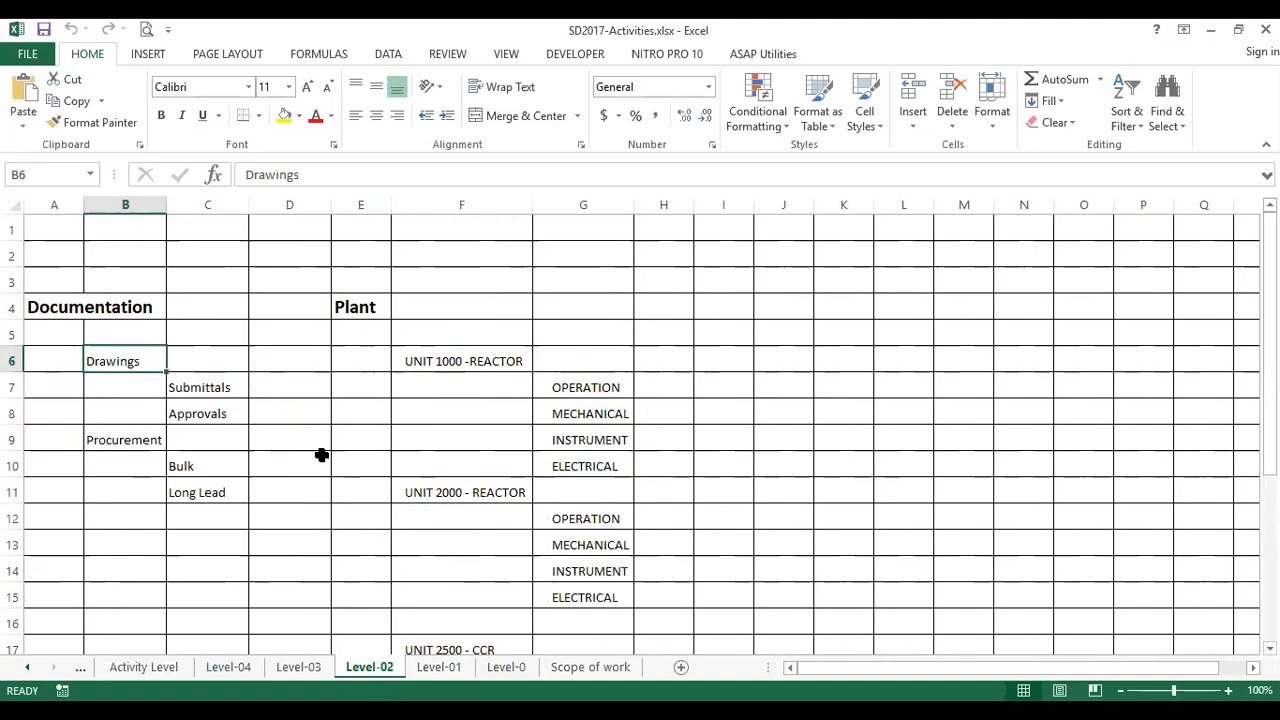
{"action": "left_click", "coordinate": [195, 388]}
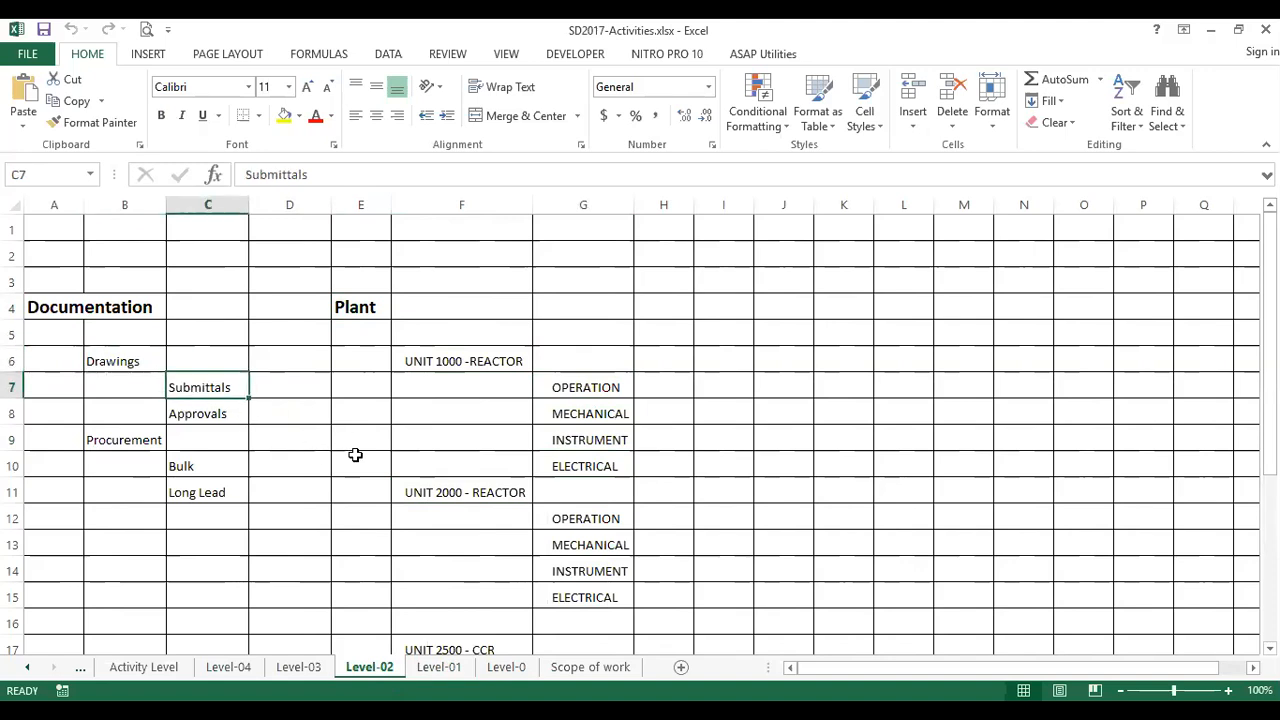
{"action": "left_click", "coordinate": [207, 415]}
{"action": "left_click", "coordinate": [149, 435]}
{"action": "left_click", "coordinate": [229, 465]}
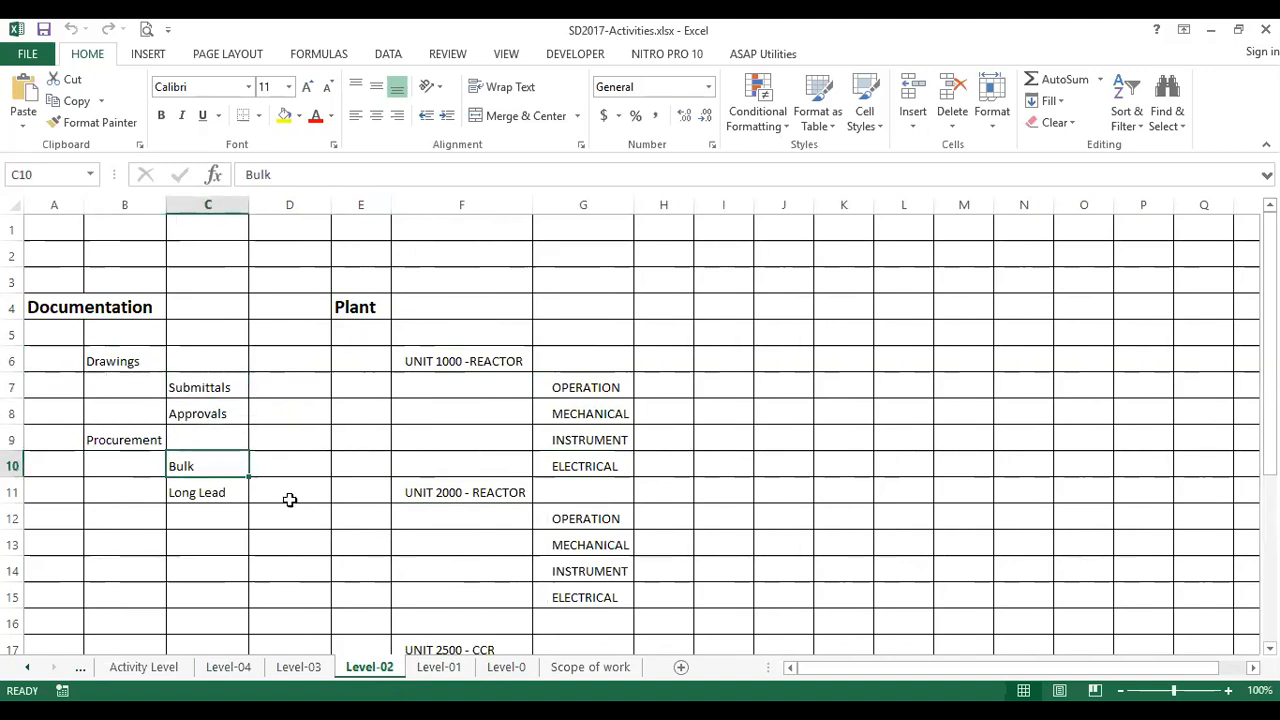
{"action": "left_click", "coordinate": [233, 491]}
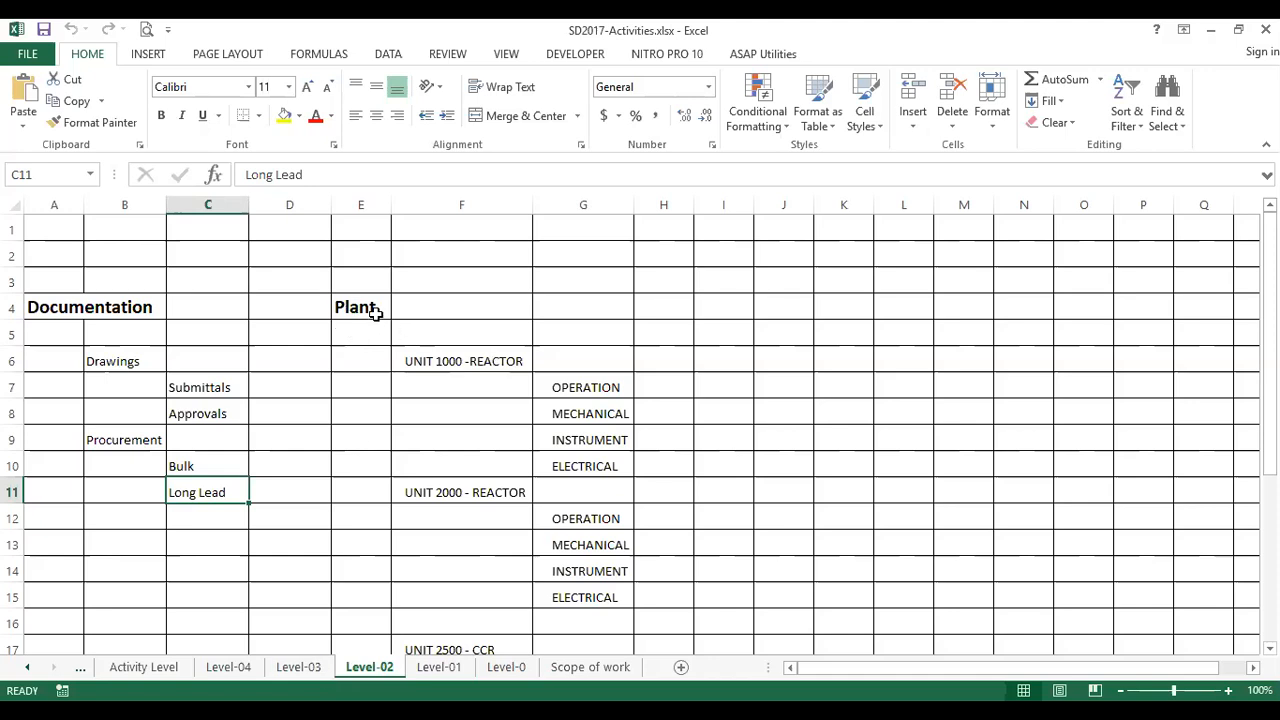
Review again how UNIT 1000 under Plant is split into OPERATION, MECHANICAL, INSTRUMENT and ELECTRICAL
{"action": "left_click", "coordinate": [453, 352]}
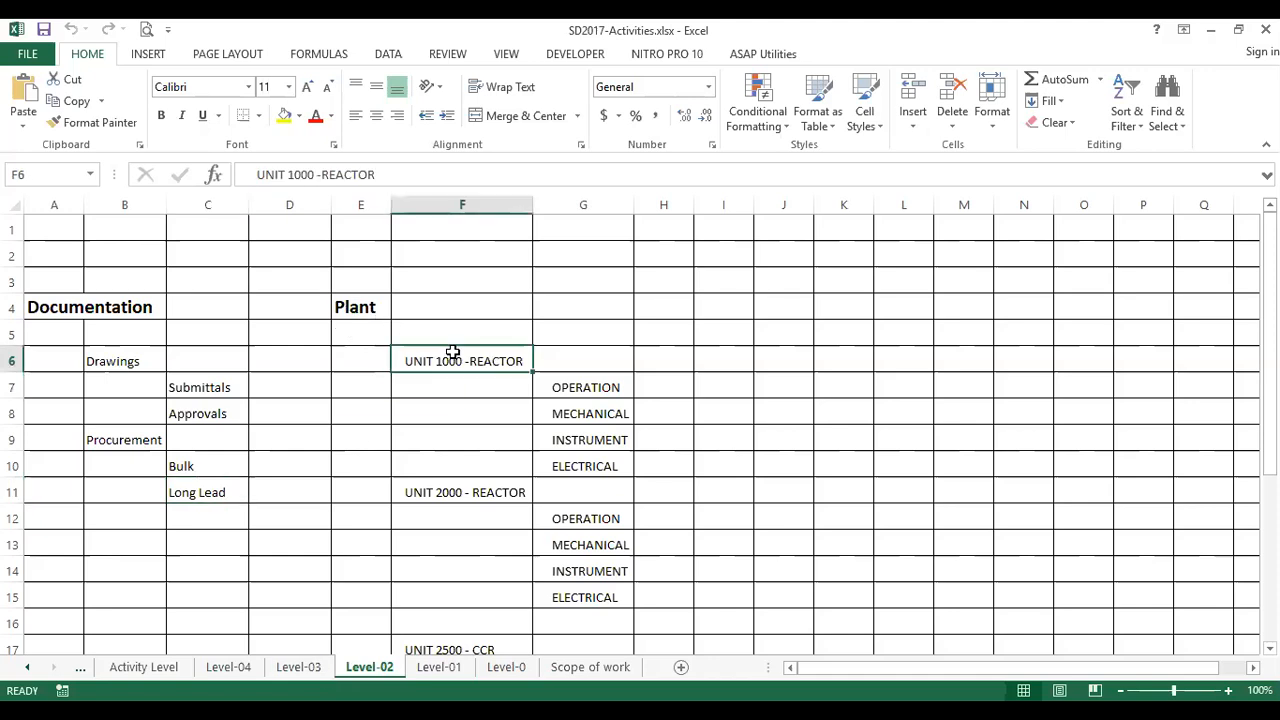
{"action": "left_click", "coordinate": [608, 382]}
{"action": "left_click", "coordinate": [582, 423]}
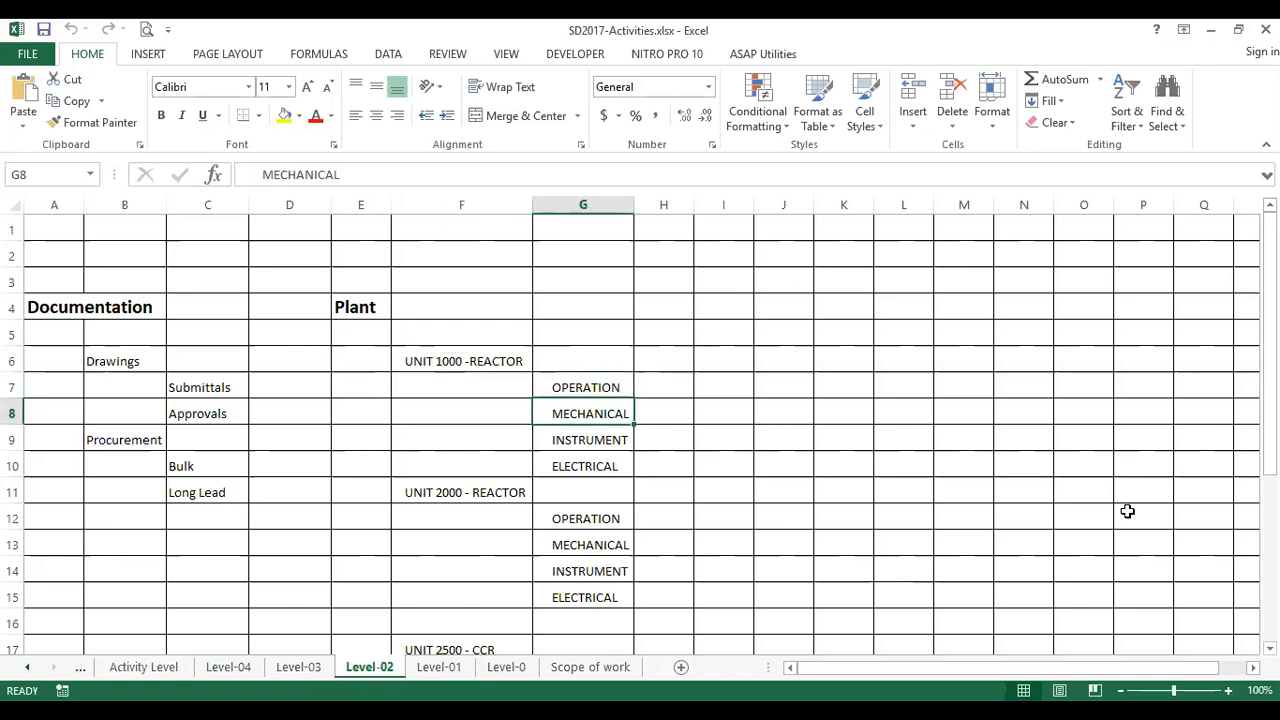
{"action": "left_click", "coordinate": [620, 447]}
{"action": "left_click", "coordinate": [590, 465]}
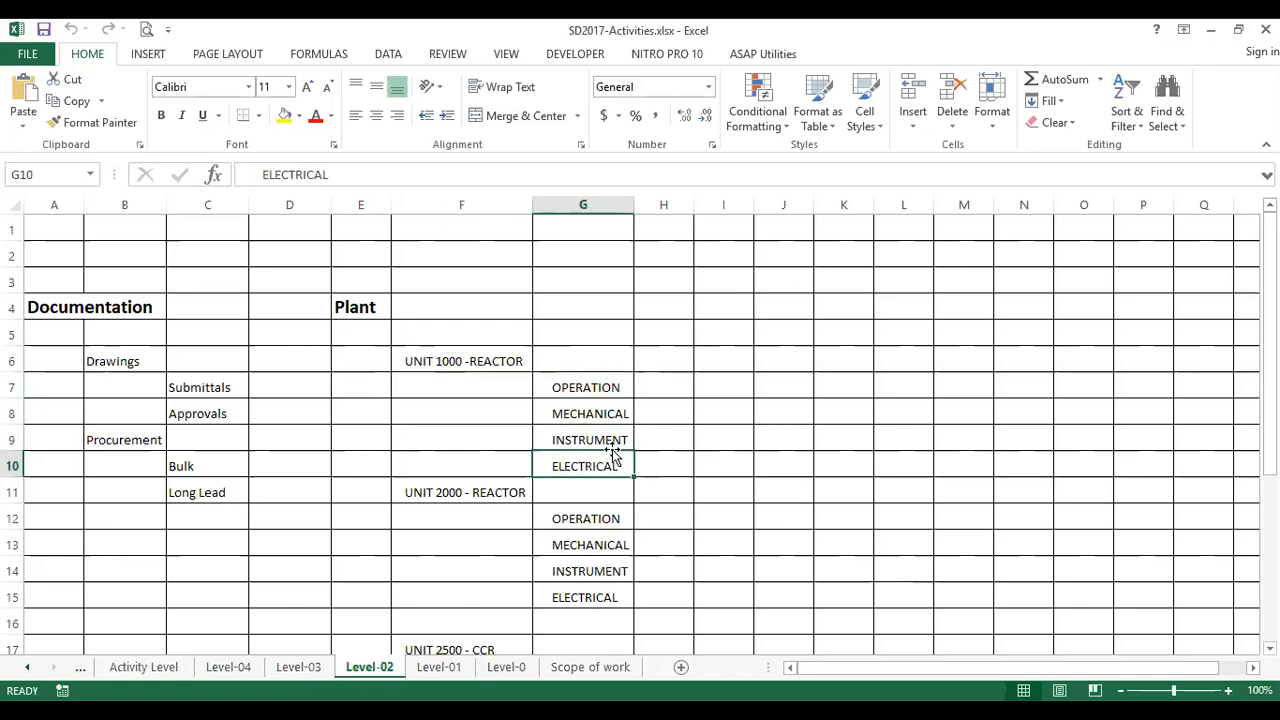
{"action": "left_click", "coordinate": [604, 382]}
{"action": "left_click", "coordinate": [598, 415]}
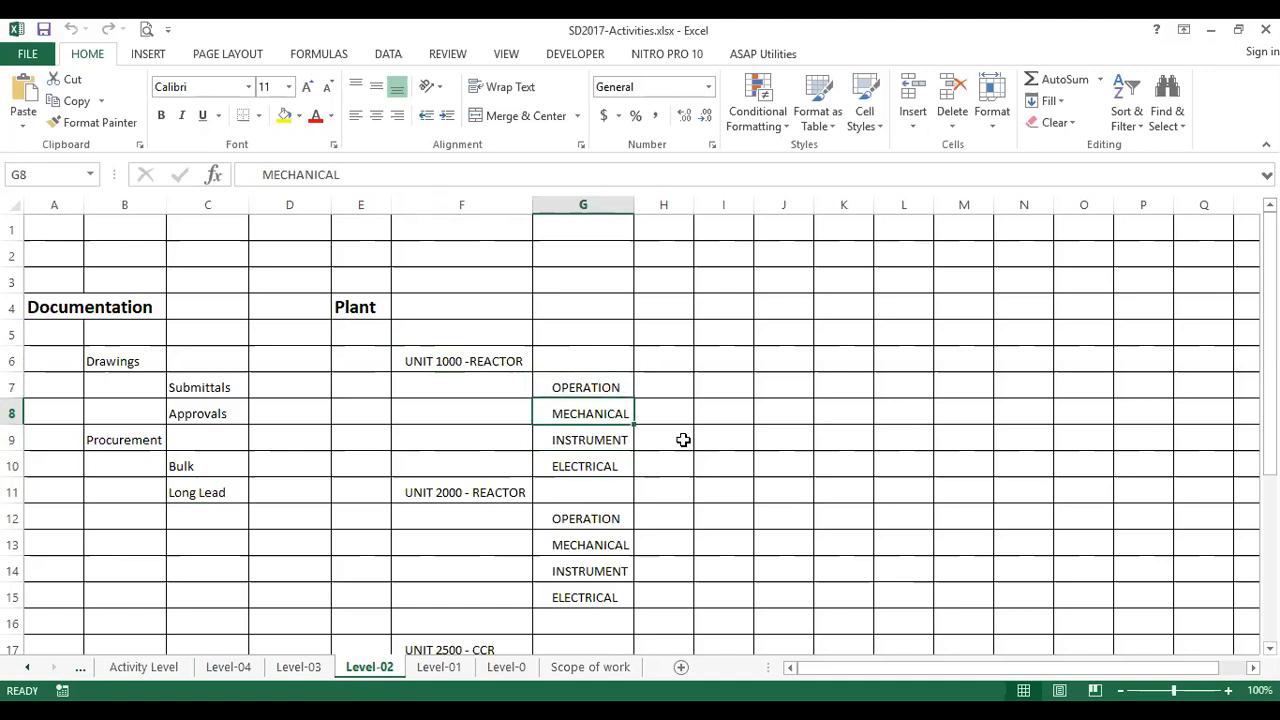
{"action": "left_click", "coordinate": [620, 447]}
{"action": "left_click", "coordinate": [626, 468]}
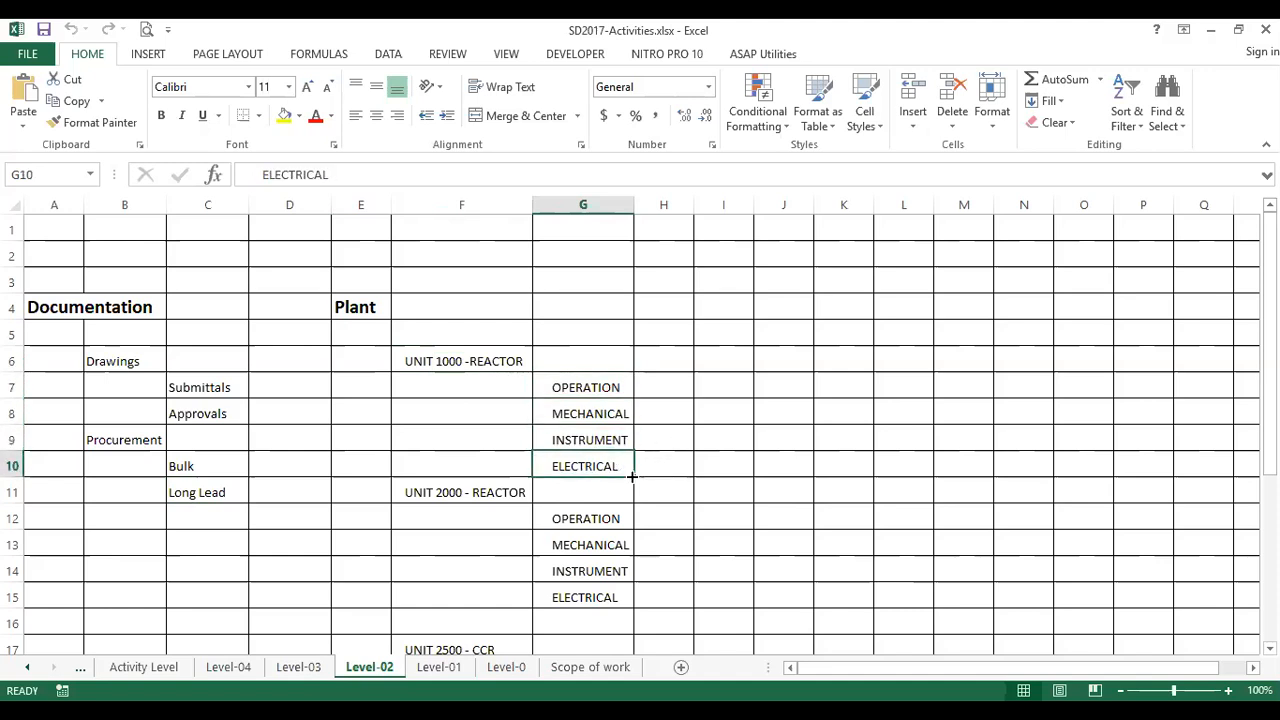
{"action": "left_click", "coordinate": [497, 351]}
{"action": "left_click", "coordinate": [608, 378]}
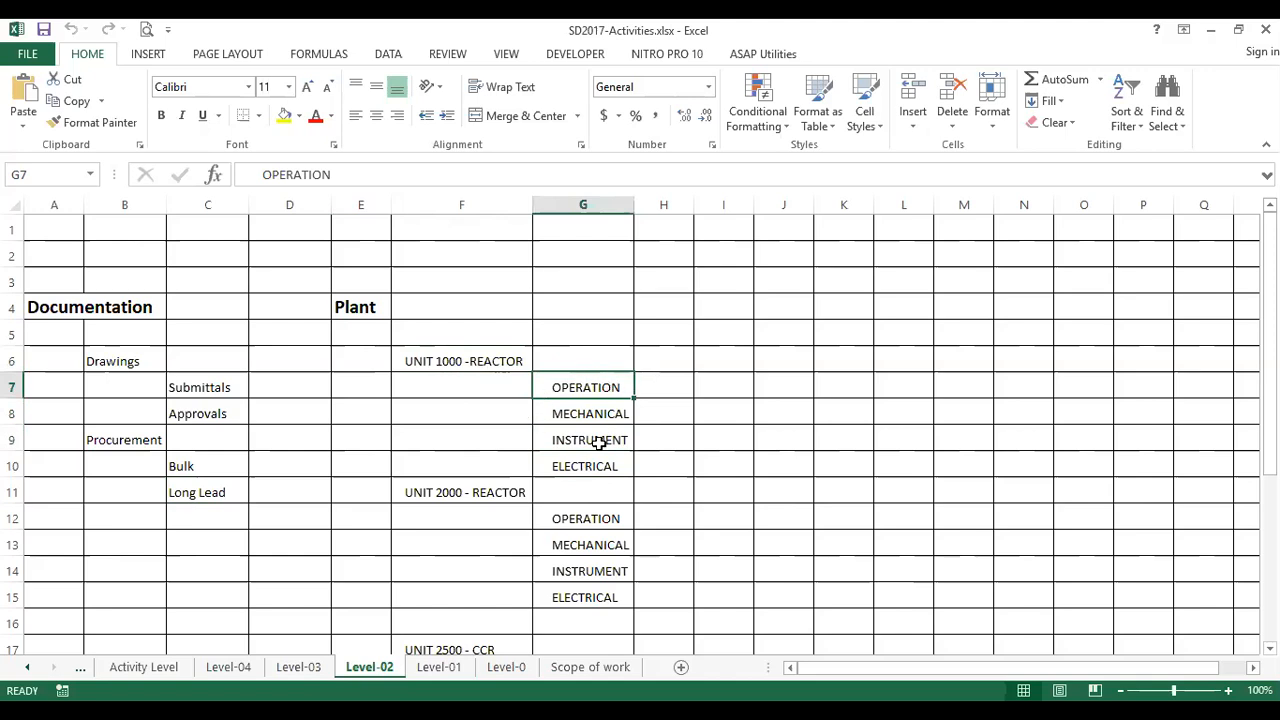
{"action": "left_click", "coordinate": [477, 360]}
{"action": "left_click", "coordinate": [623, 390]}
{"action": "left_click", "coordinate": [623, 415]}
{"action": "left_click", "coordinate": [623, 440]}
{"action": "left_click", "coordinate": [621, 465]}
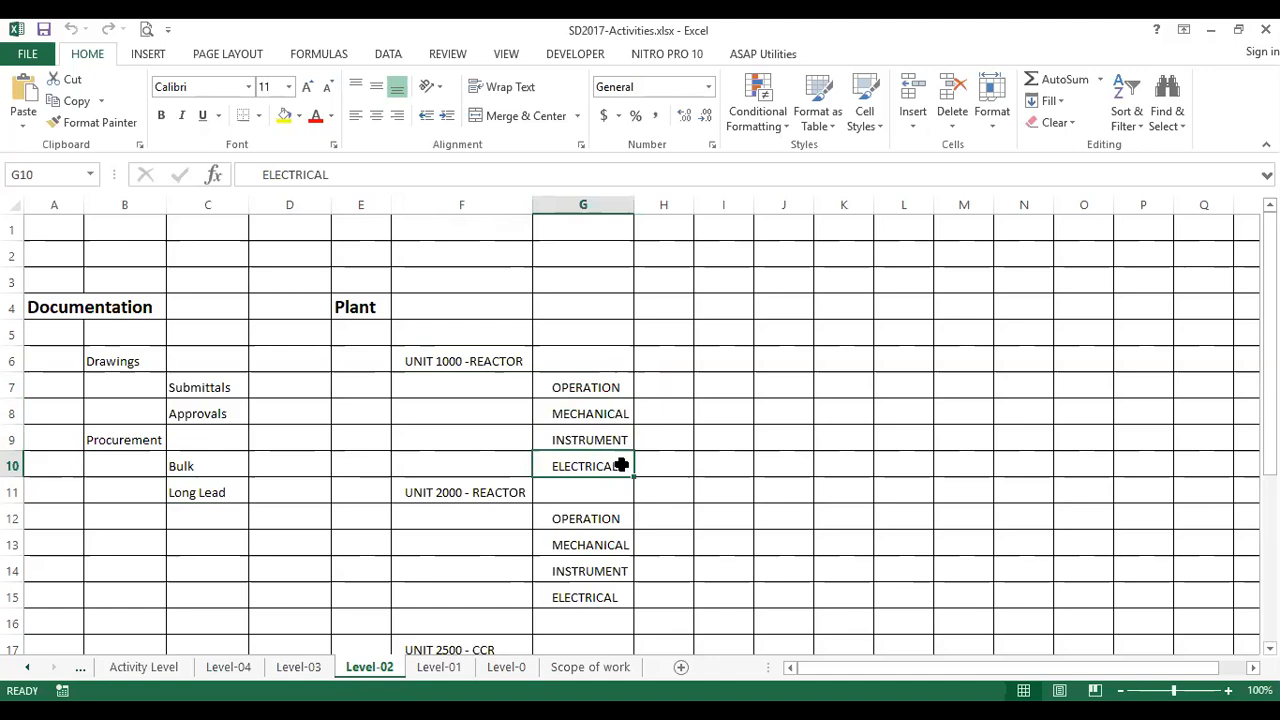
Compare the discipline breakdown under UNIT 2000 - REACTOR with the one under UNIT 1000
{"action": "scroll", "coordinate": [621, 465], "scroll_direction": "down", "scroll_amount": 1}
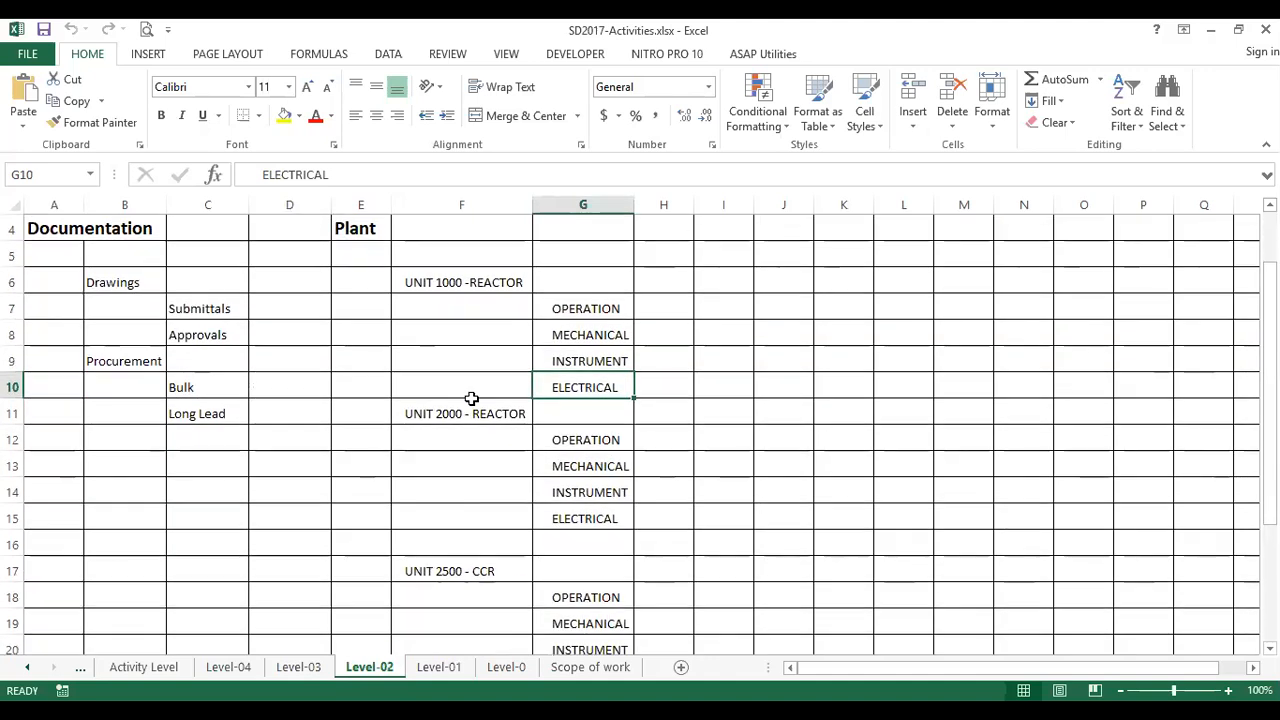
{"action": "left_click", "coordinate": [472, 411]}
{"action": "left_click", "coordinate": [605, 445]}
{"action": "left_click", "coordinate": [484, 414]}
{"action": "left_click", "coordinate": [598, 433]}
{"action": "left_click", "coordinate": [486, 290]}
{"action": "left_click", "coordinate": [545, 305]}
{"action": "scroll", "coordinate": [345, 623], "scroll_direction": "up", "scroll_amount": 1}
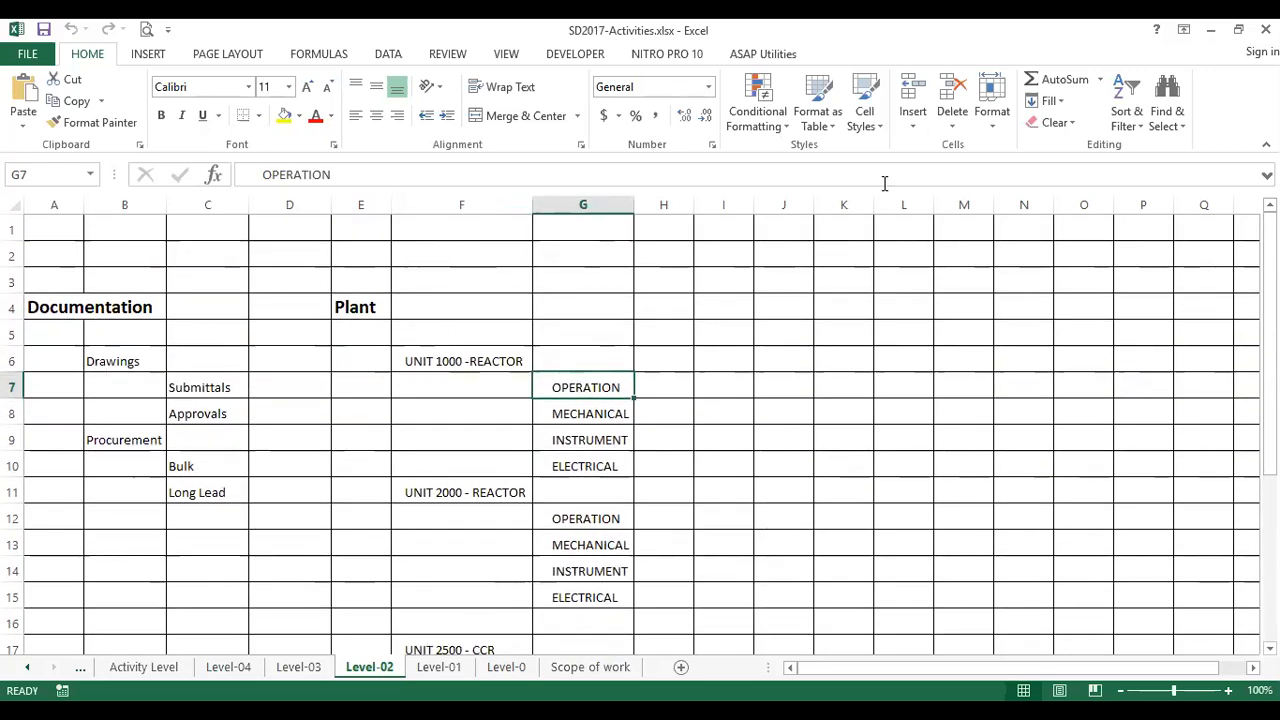
Switch to Primavera P6 and add a WBS element named Documentation & Procurement under Pre-Shutdown
{"action": "key", "text": "alt+Tab"}
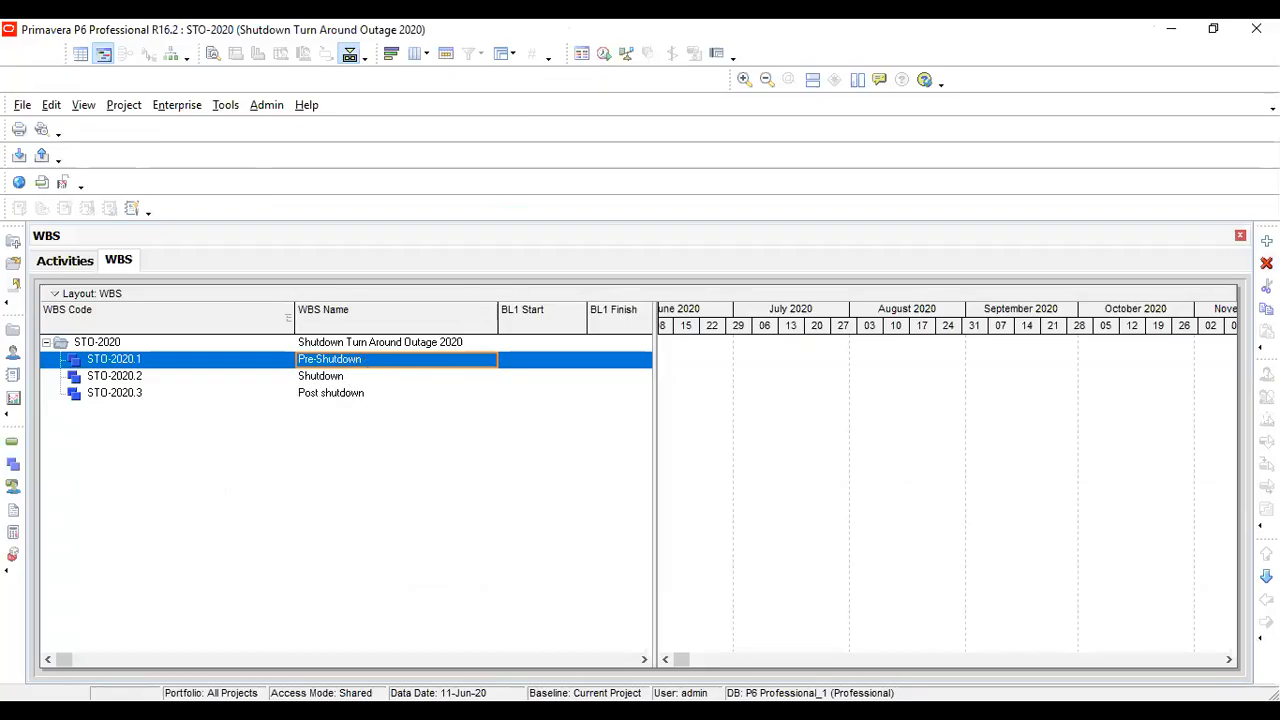
{"action": "left_click", "coordinate": [1267, 241]}
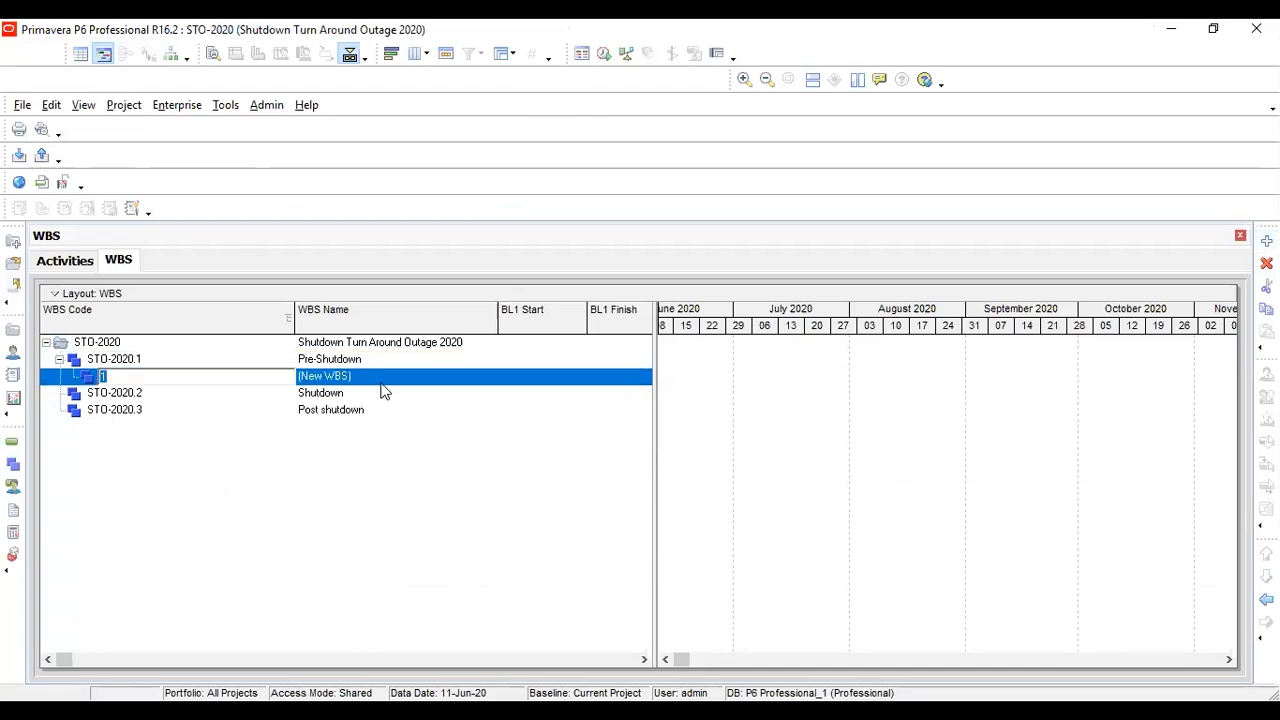
{"action": "left_click", "coordinate": [382, 383]}
{"action": "type", "text": "Document"}
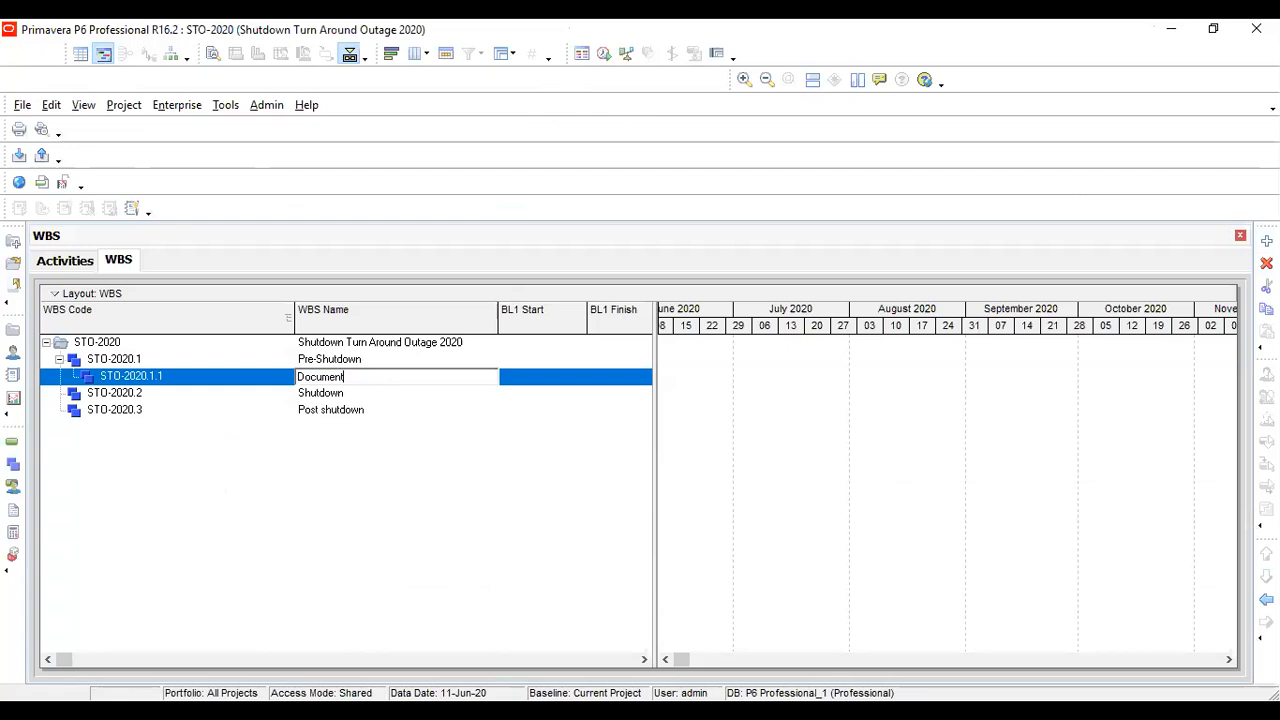
{"action": "type", "text": "ation & Procurement"}
{"action": "key", "text": "Return"}
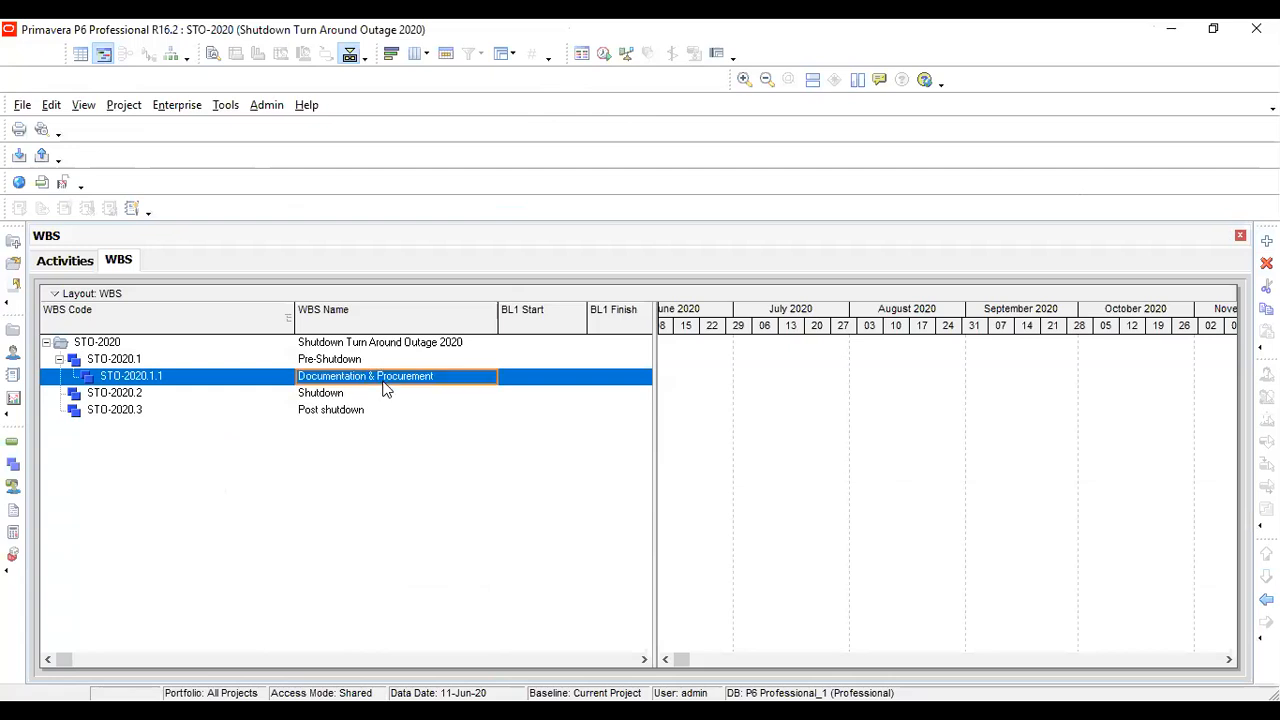
Review the WBS hierarchy from the project root through Pre-Shutdown to Documentation & Procurement
{"action": "left_click", "coordinate": [345, 360]}
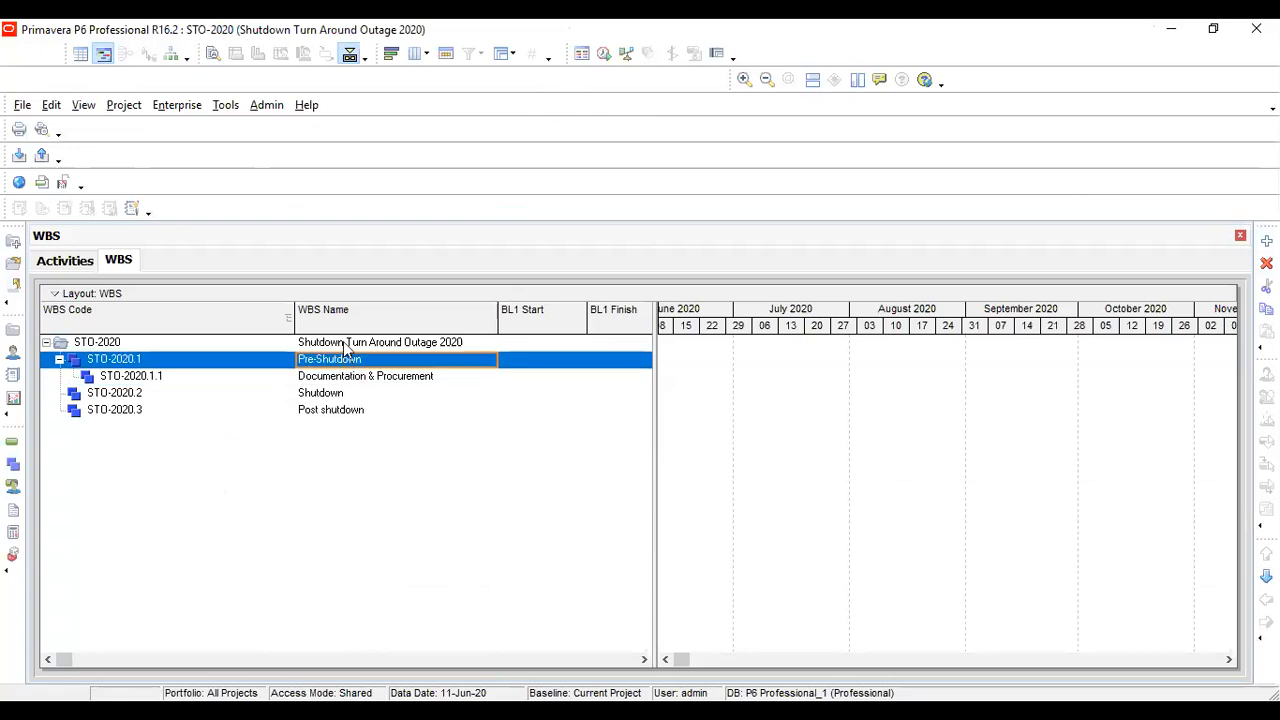
{"action": "left_click", "coordinate": [343, 342]}
{"action": "left_click", "coordinate": [270, 378]}
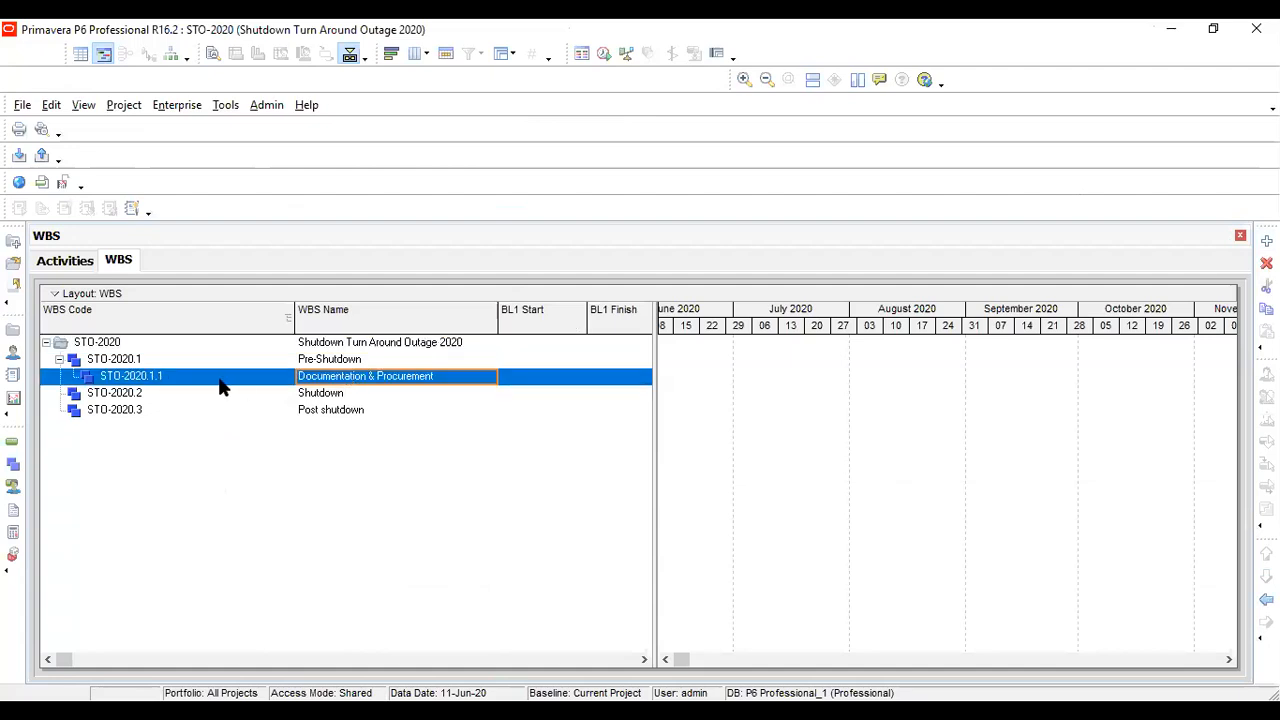
{"action": "left_click", "coordinate": [130, 345]}
{"action": "left_click", "coordinate": [155, 364]}
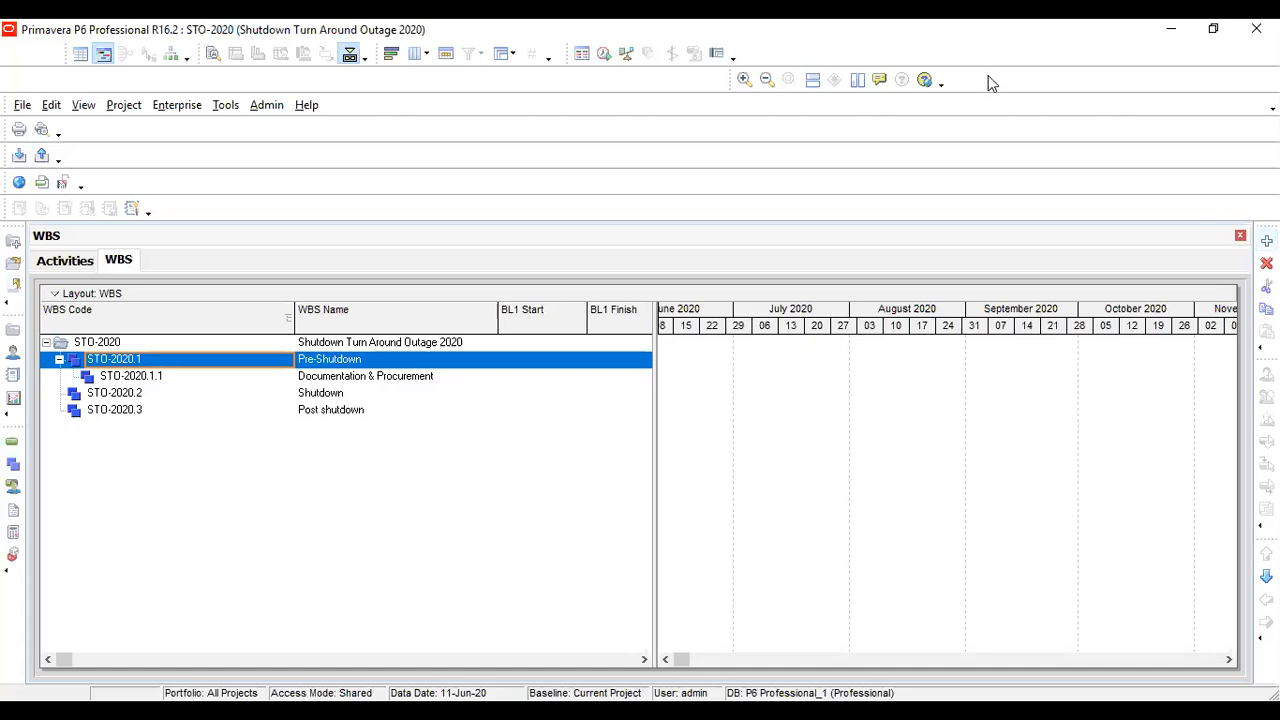
{"action": "left_click", "coordinate": [353, 380]}
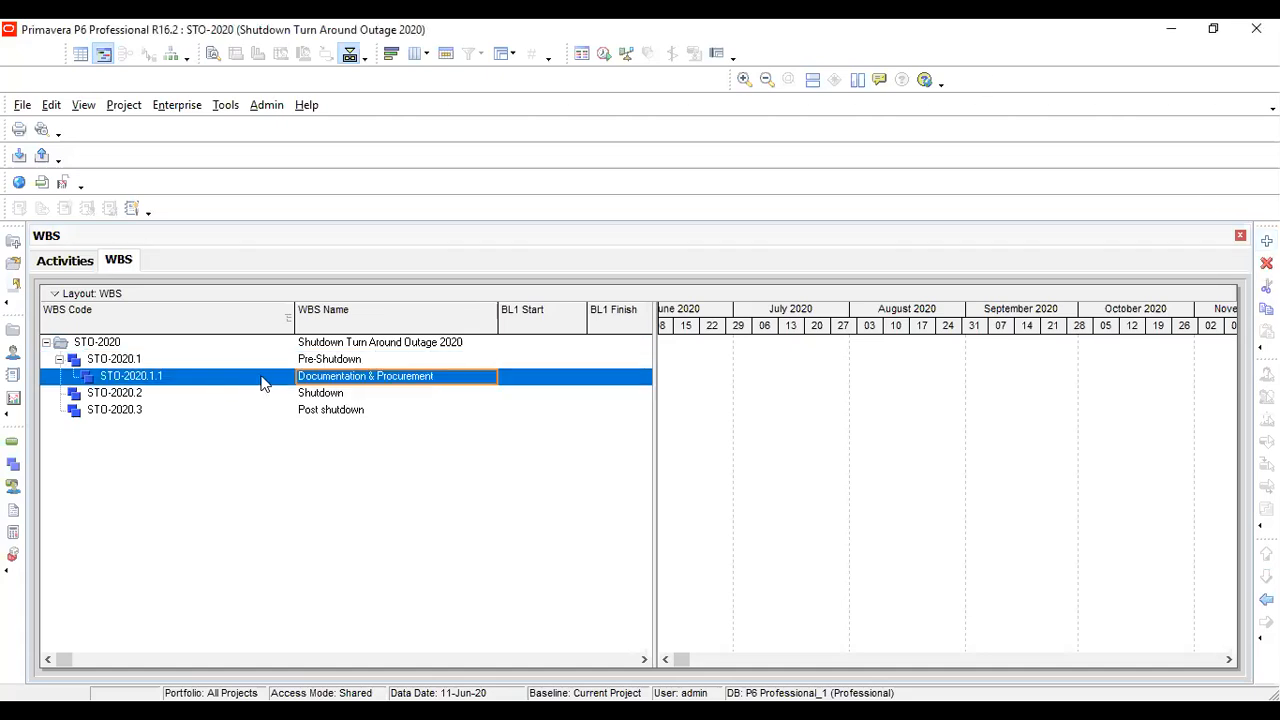
{"action": "left_click", "coordinate": [313, 360]}
{"action": "left_click", "coordinate": [371, 380]}
{"action": "left_click", "coordinate": [340, 364]}
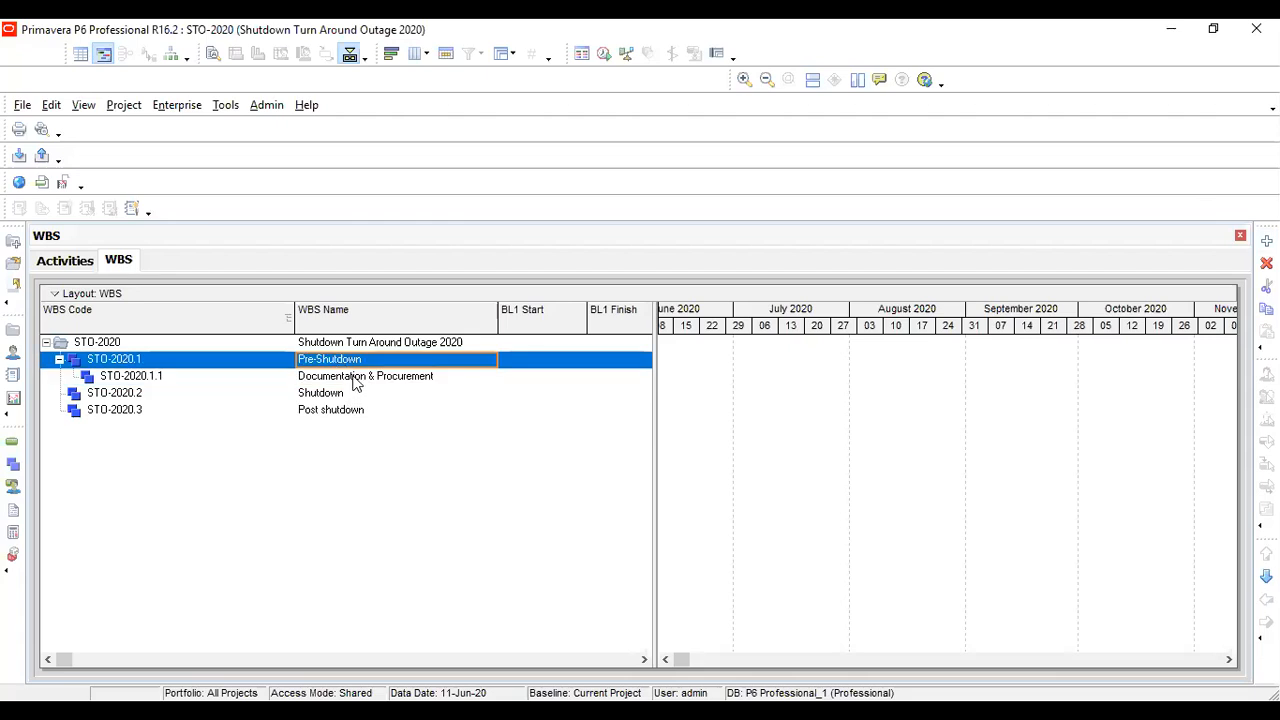
Rename the Documentation & Procurement WBS element to Documentation
{"action": "left_click", "coordinate": [357, 382]}
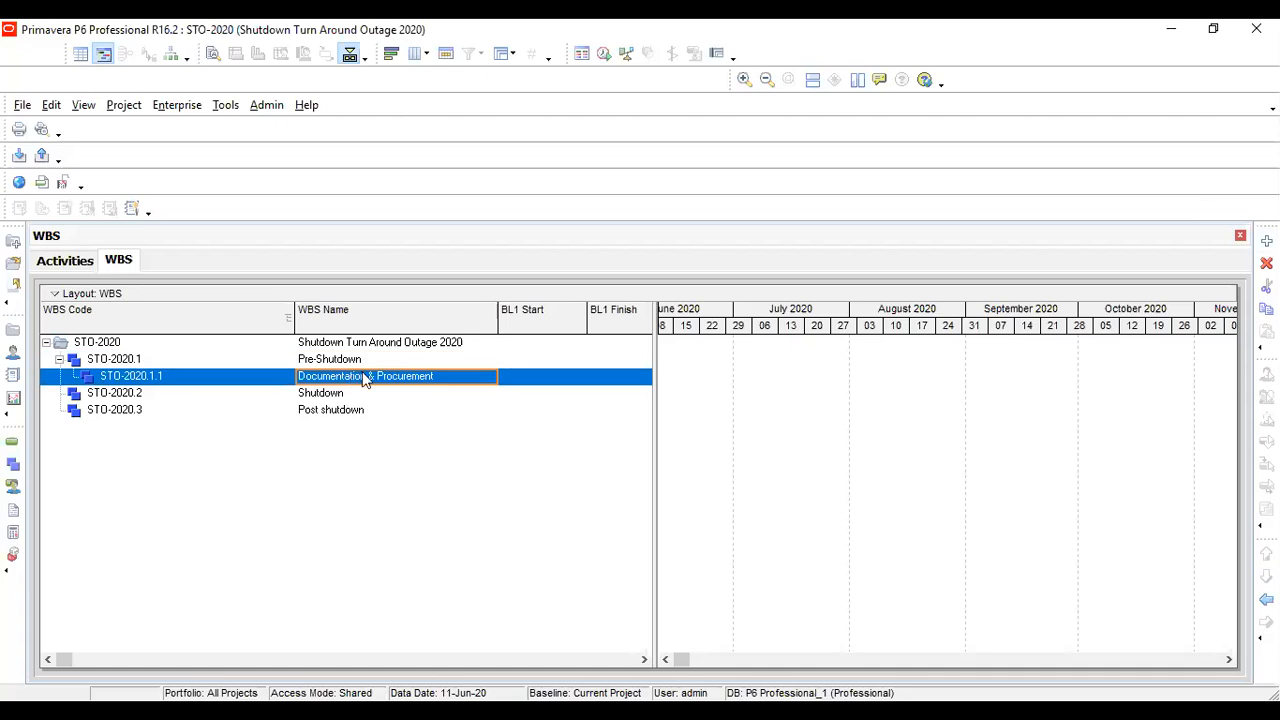
{"action": "double_click", "coordinate": [376, 377]}
{"action": "left_click", "coordinate": [435, 377]}
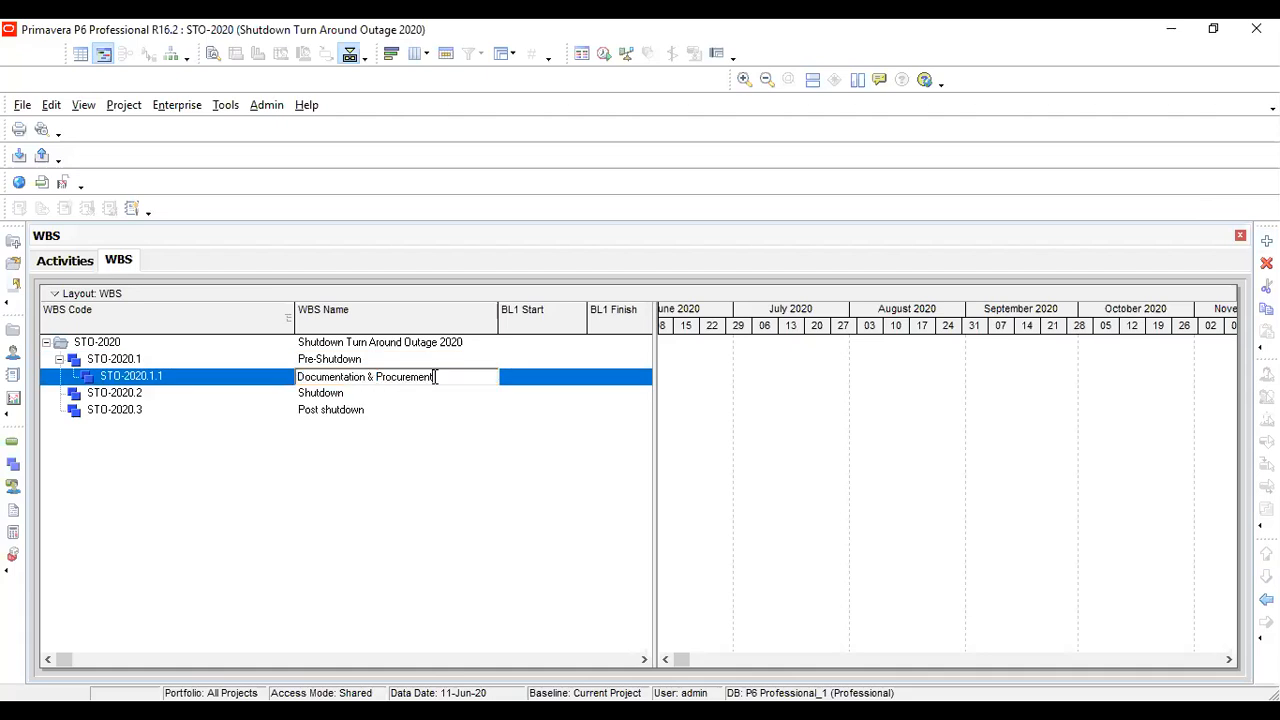
{"action": "key", "text": "BackSpace"}
{"action": "key", "text": "BackSpace"}
{"action": "key", "text": "BackSpace"}
{"action": "key", "text": "BackSpace"}
{"action": "key", "text": "BackSpace"}
{"action": "key", "text": "BackSpace"}
{"action": "key", "text": "BackSpace"}
{"action": "key", "text": "BackSpace"}
{"action": "key", "text": "BackSpace"}
{"action": "key", "text": "BackSpace"}
{"action": "key", "text": "BackSpace"}
{"action": "key", "text": "BackSpace"}
{"action": "key", "text": "BackSpace"}
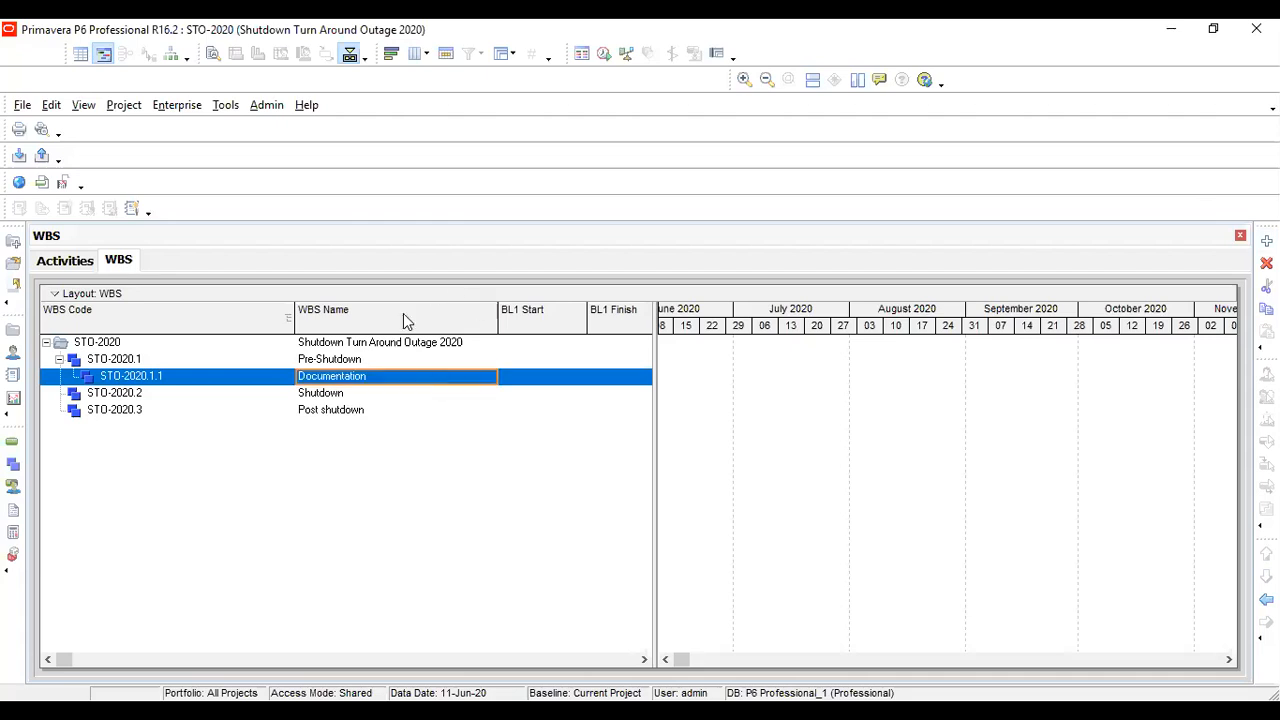
Add a second WBS element named Procurement under Pre-Shutdown
{"action": "key", "text": "Up"}
{"action": "left_click", "coordinate": [1266, 241]}
{"action": "left_click", "coordinate": [375, 397]}
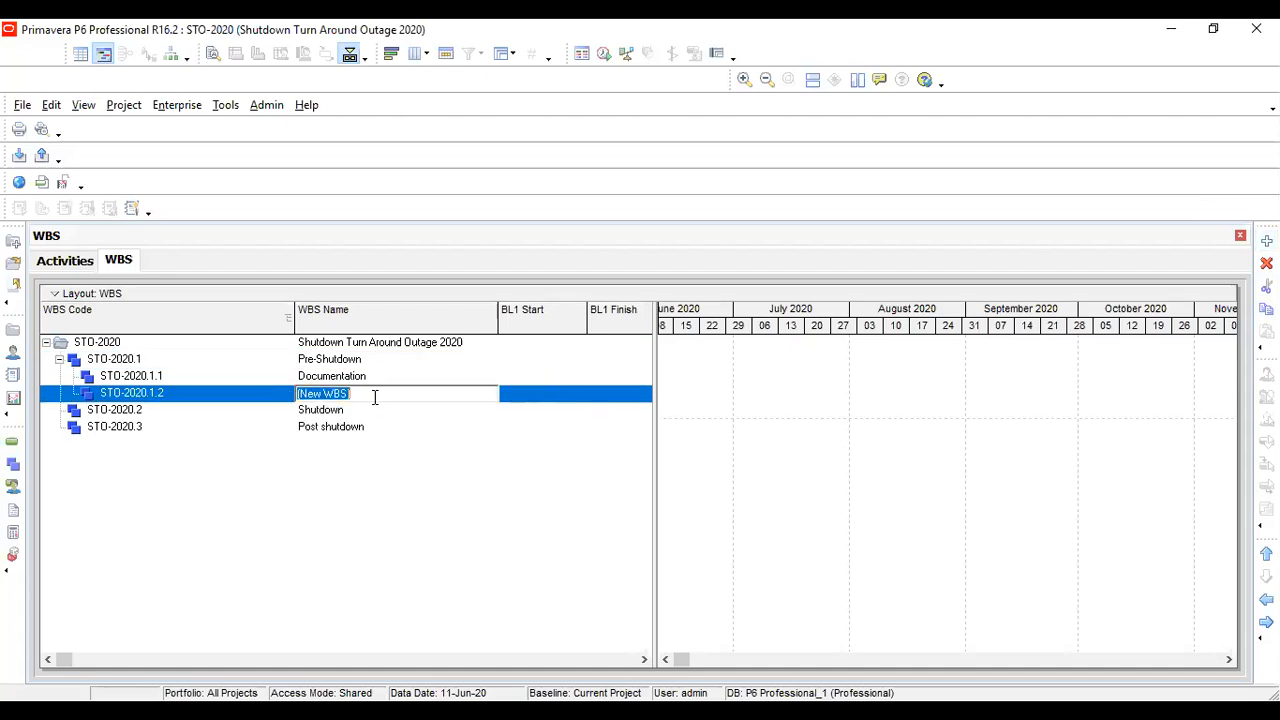
{"action": "type", "text": "Procureme"}
{"action": "key", "text": "Return"}
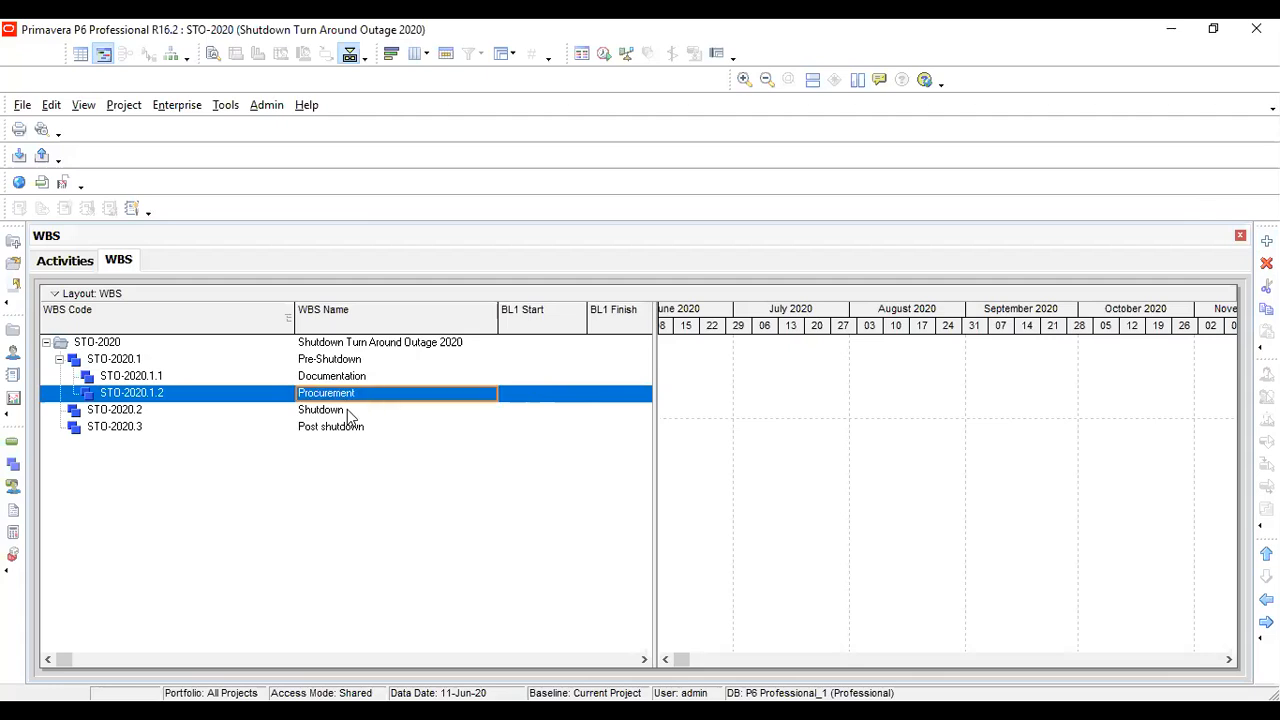
Add a new WBS element under Shutdown
{"action": "left_click", "coordinate": [381, 361]}
{"action": "left_click", "coordinate": [381, 362]}
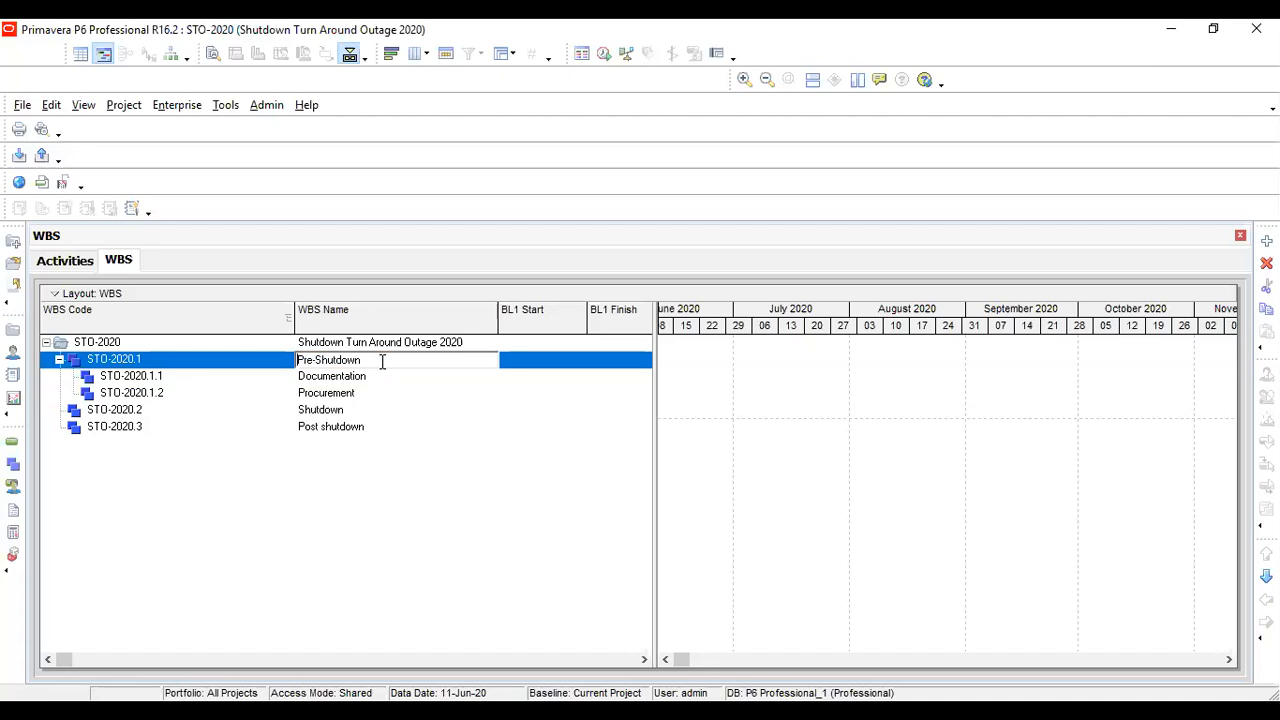
{"action": "left_click", "coordinate": [358, 414]}
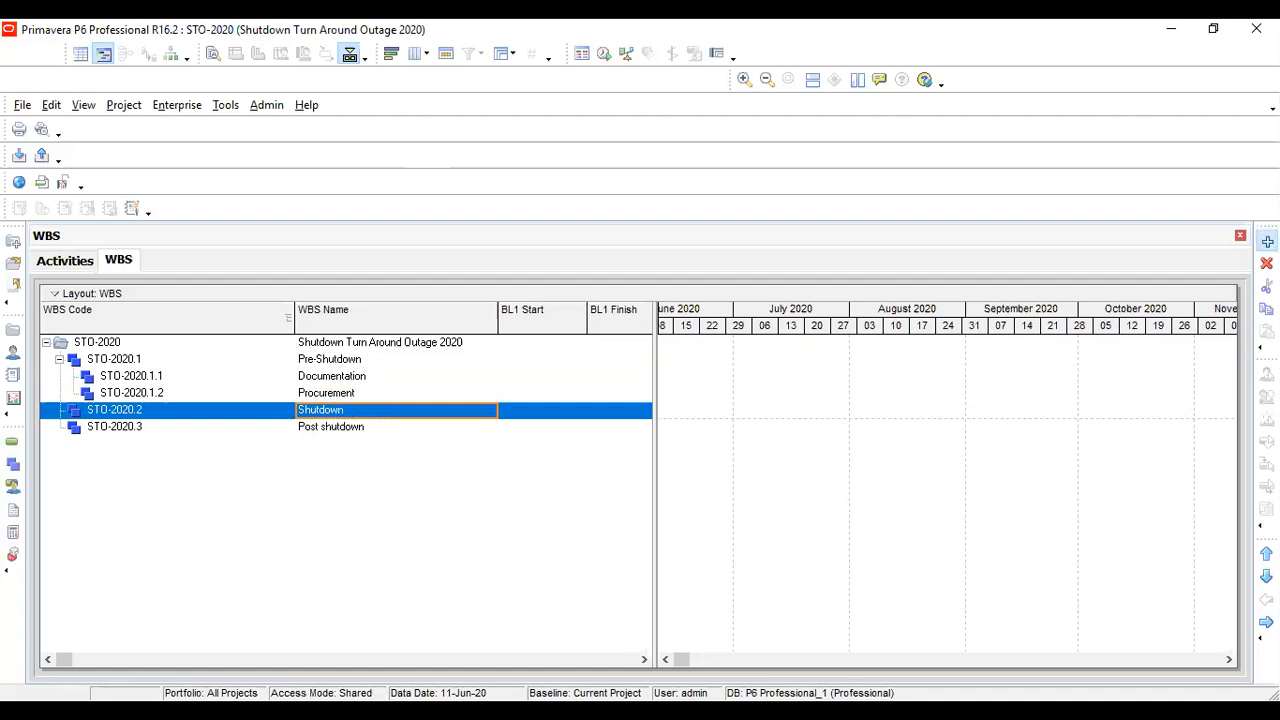
{"action": "left_click", "coordinate": [1267, 241]}
{"action": "left_click", "coordinate": [390, 426]}
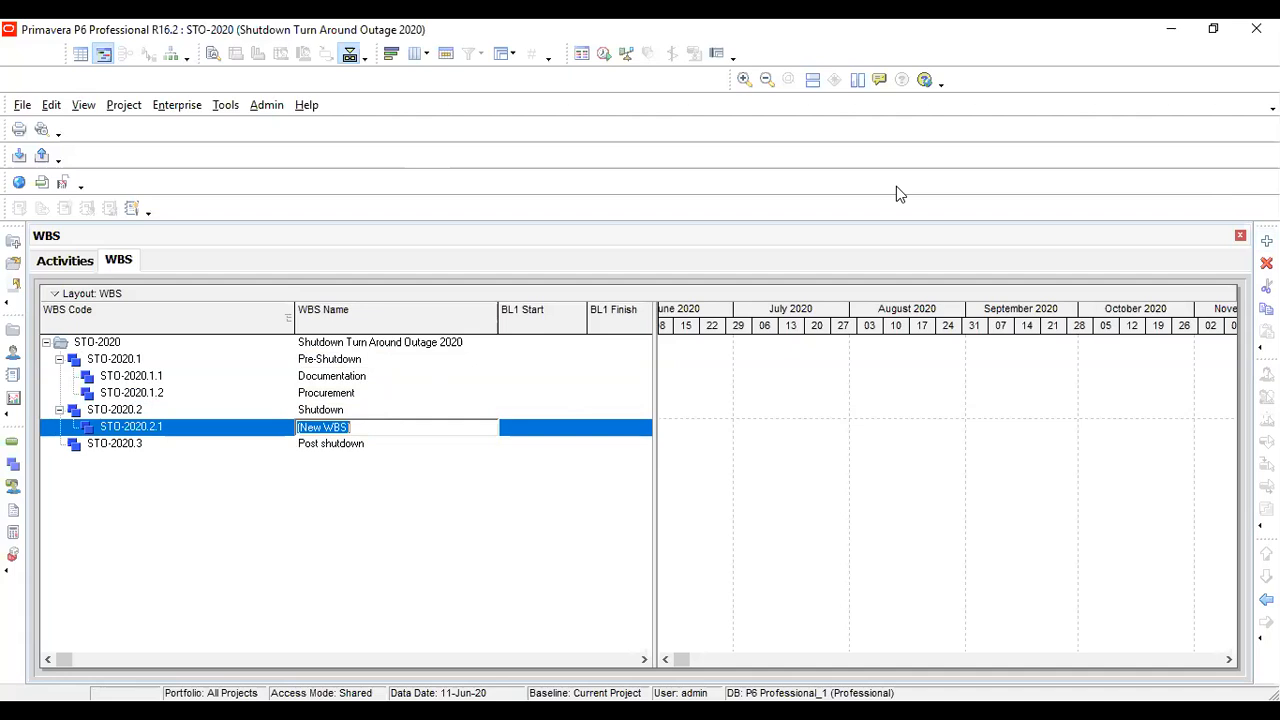
Switch to Excel and examine the list of plant units on the Level-01 sheet
{"action": "key", "text": "alt+Tab"}
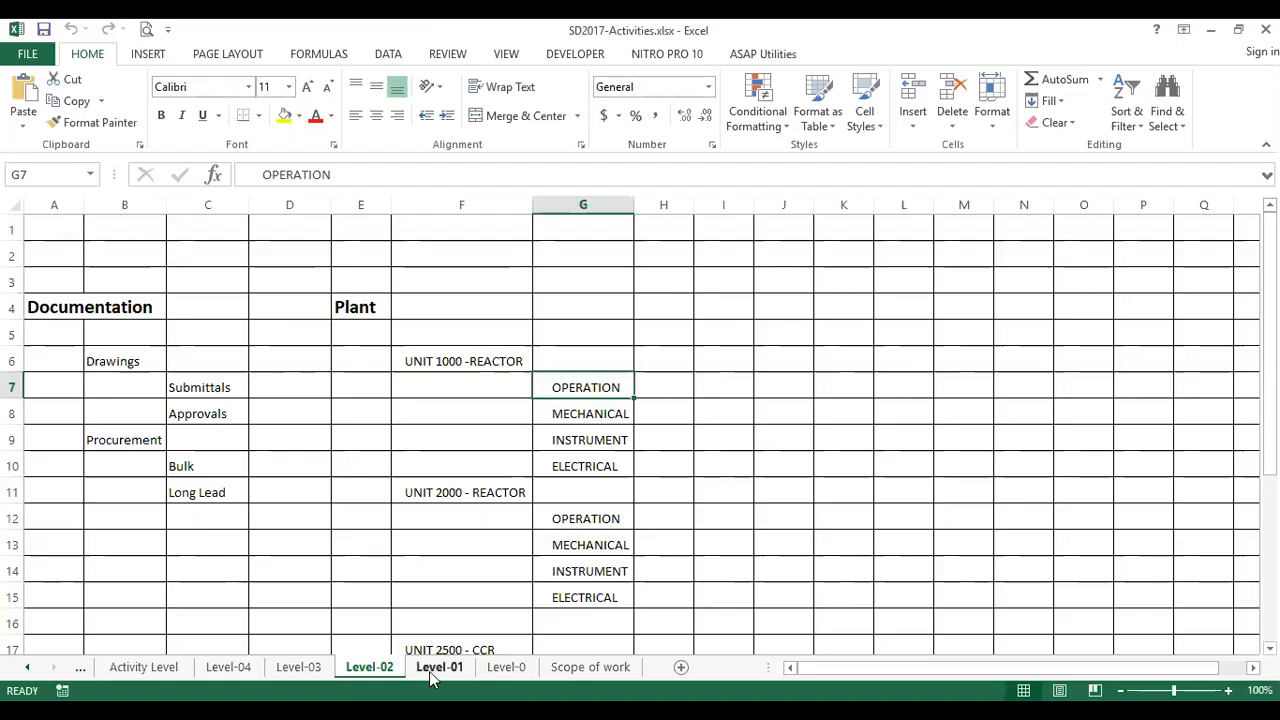
{"action": "left_click", "coordinate": [430, 670]}
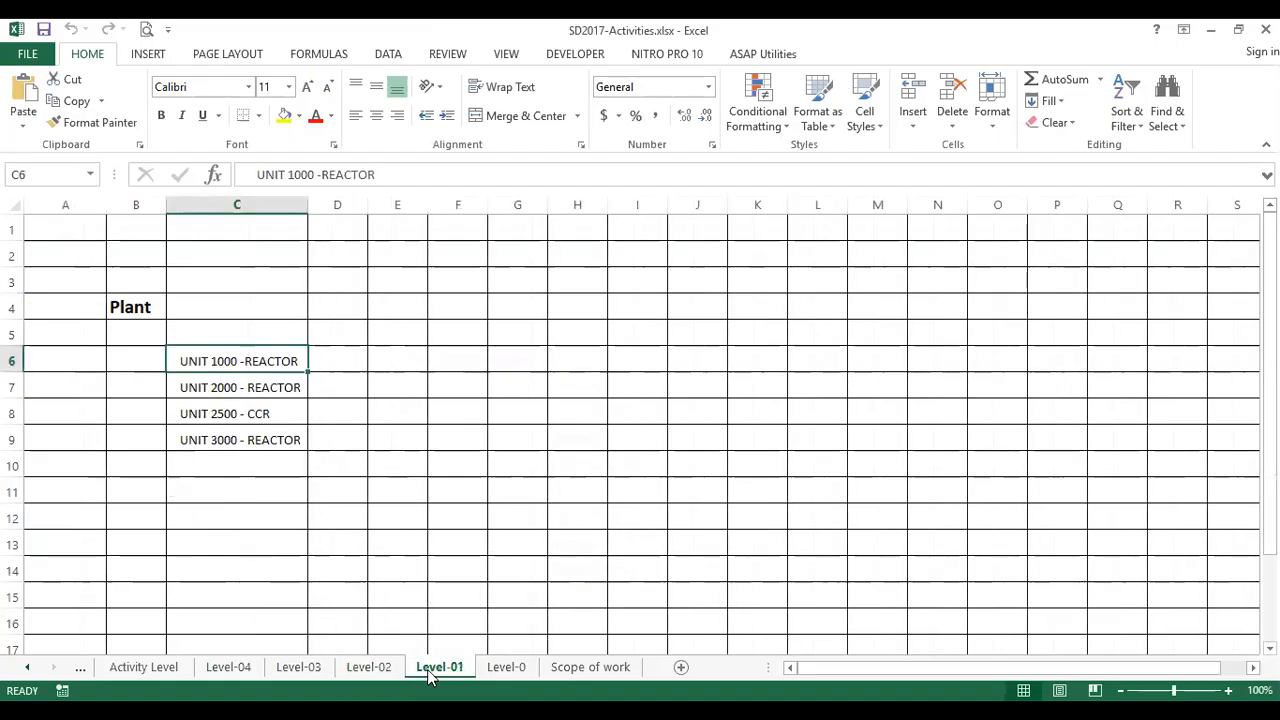
{"action": "left_click", "coordinate": [145, 302]}
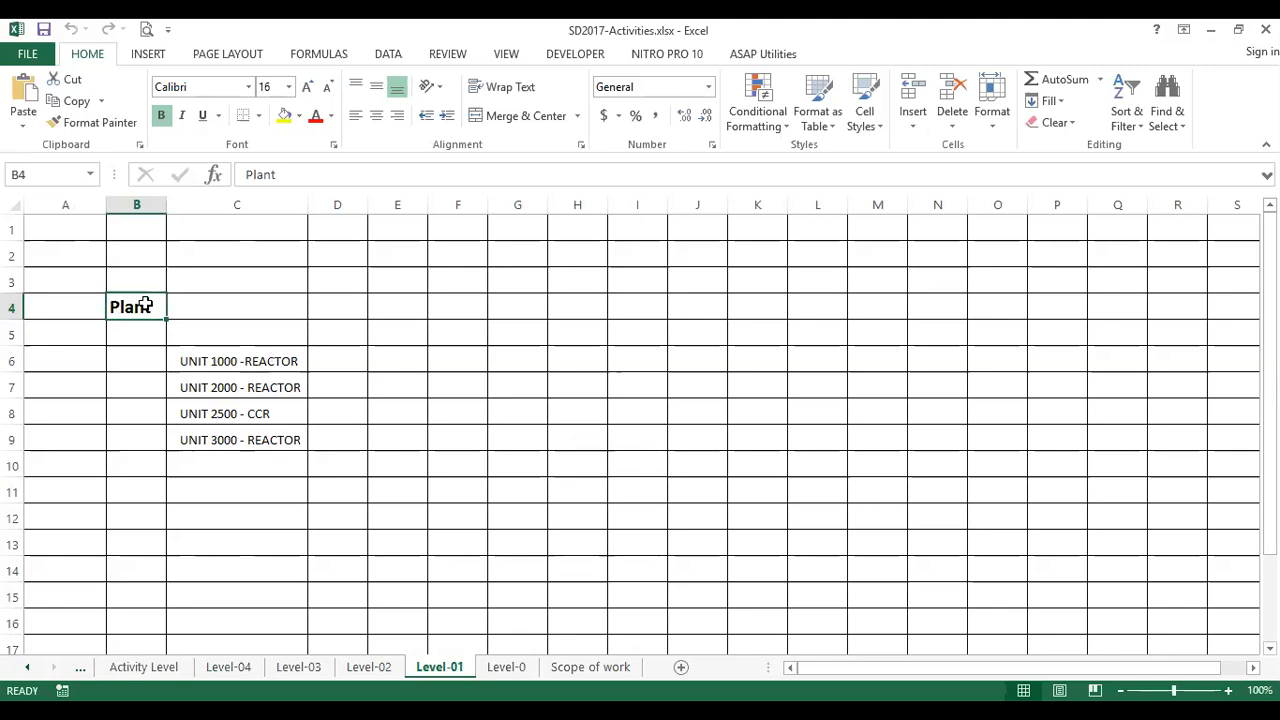
{"action": "left_click", "coordinate": [240, 363]}
{"action": "left_click", "coordinate": [134, 300]}
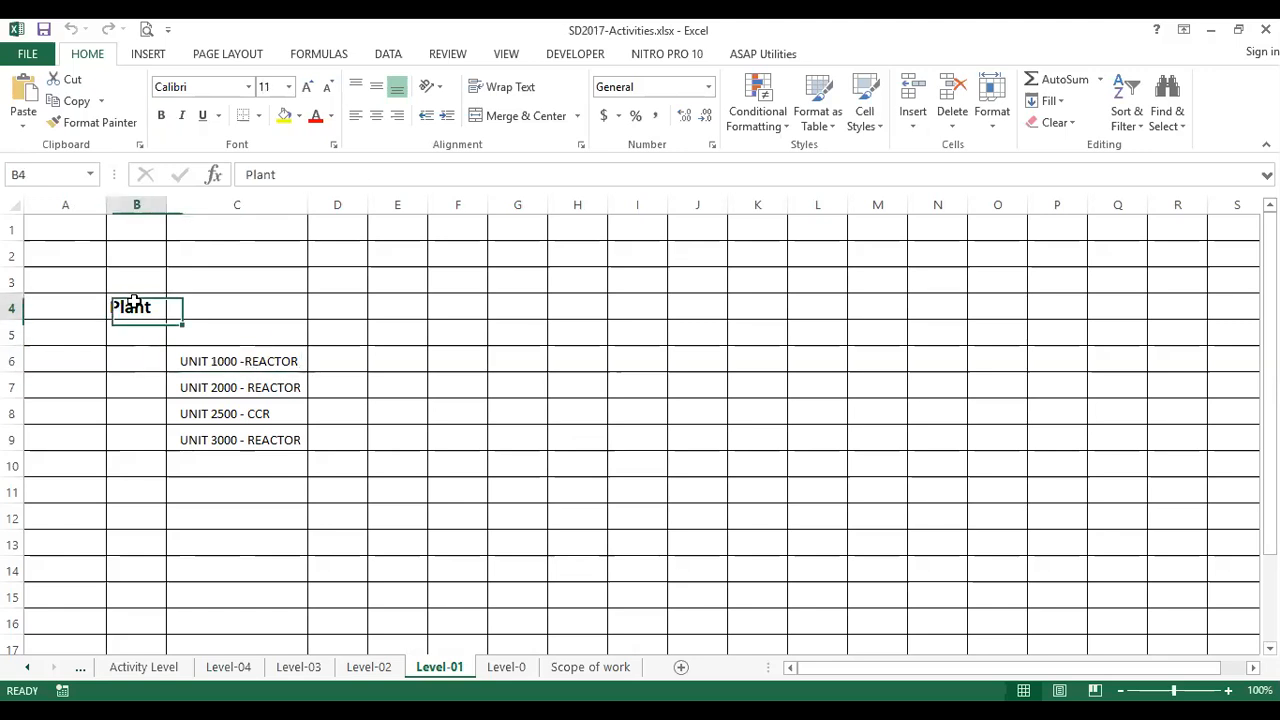
{"action": "left_click", "coordinate": [285, 361]}
{"action": "left_click", "coordinate": [289, 387]}
{"action": "left_click", "coordinate": [291, 414]}
{"action": "left_click", "coordinate": [291, 449]}
{"action": "left_click", "coordinate": [289, 412]}
{"action": "left_click", "coordinate": [288, 387]}
{"action": "left_click", "coordinate": [286, 360]}
{"action": "left_click", "coordinate": [278, 390]}
{"action": "left_click", "coordinate": [278, 410]}
{"action": "left_click", "coordinate": [286, 440]}
{"action": "left_click", "coordinate": [283, 410]}
{"action": "left_click", "coordinate": [280, 387]}
Copy UNIT 1000 -REACTOR from the Level-01 sheet and use it in Primavera P6 to name the new WBS element under Shutdown
{"action": "left_click", "coordinate": [260, 361]}
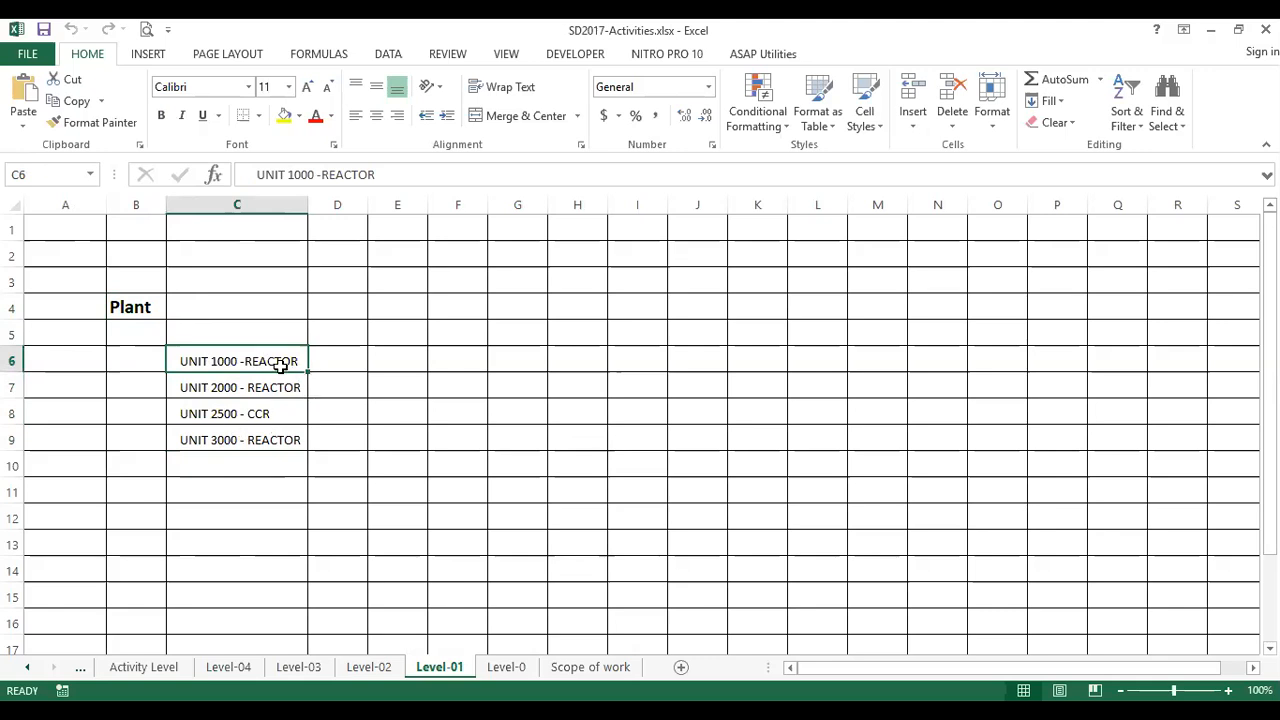
{"action": "key", "text": "ctrl+c"}
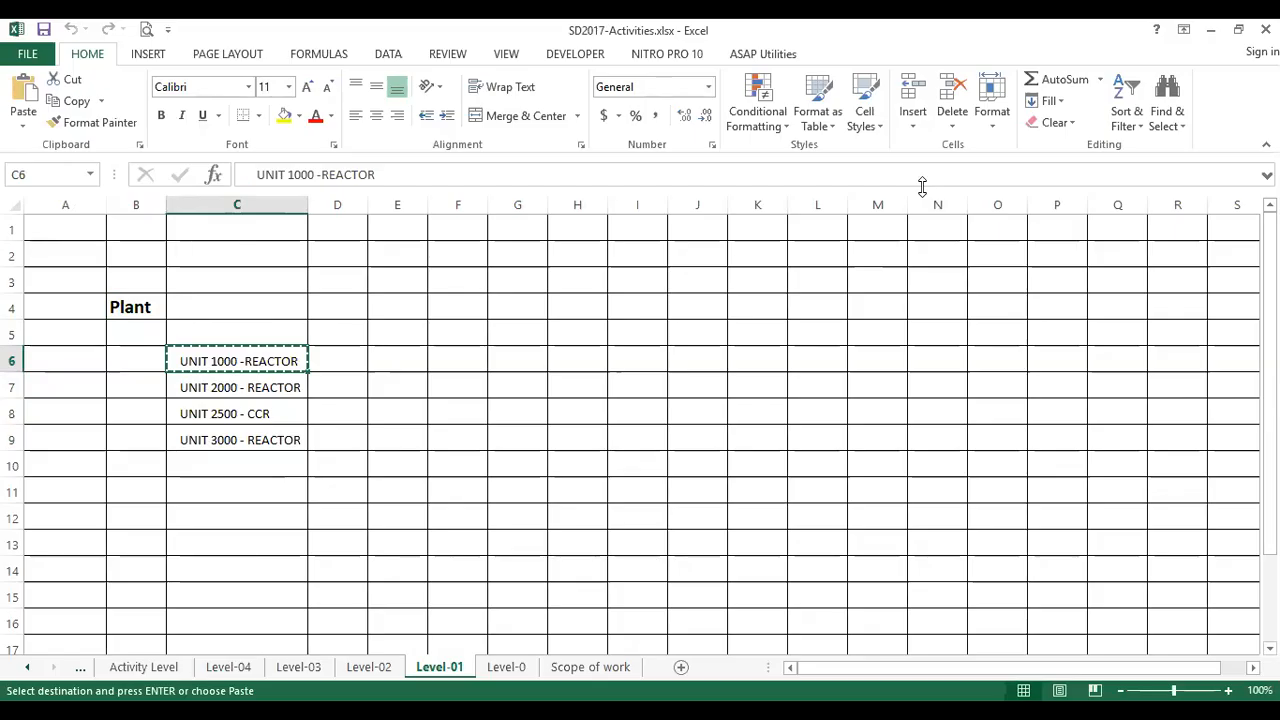
{"action": "key", "text": "alt+Tab"}
{"action": "left_click", "coordinate": [339, 409]}
{"action": "left_click", "coordinate": [375, 427]}
{"action": "left_click", "coordinate": [375, 427]}
{"action": "key", "text": "ctrl+v"}
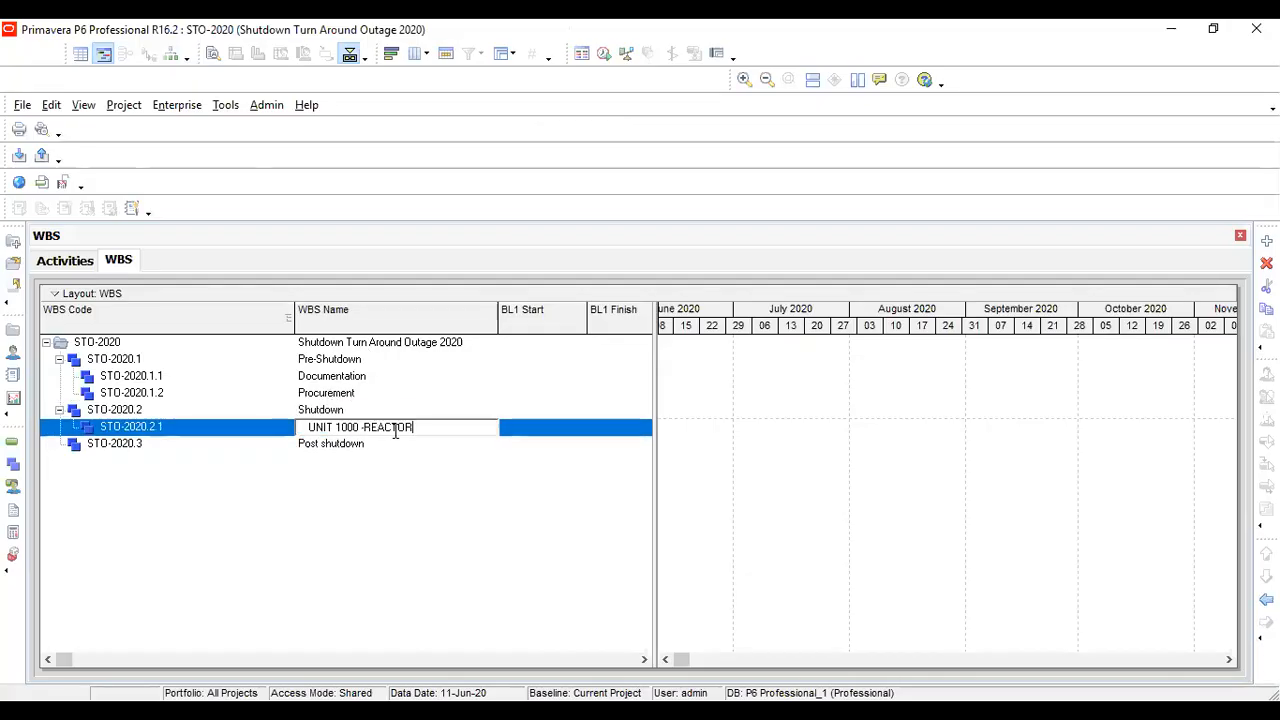
{"action": "key", "text": "Return"}
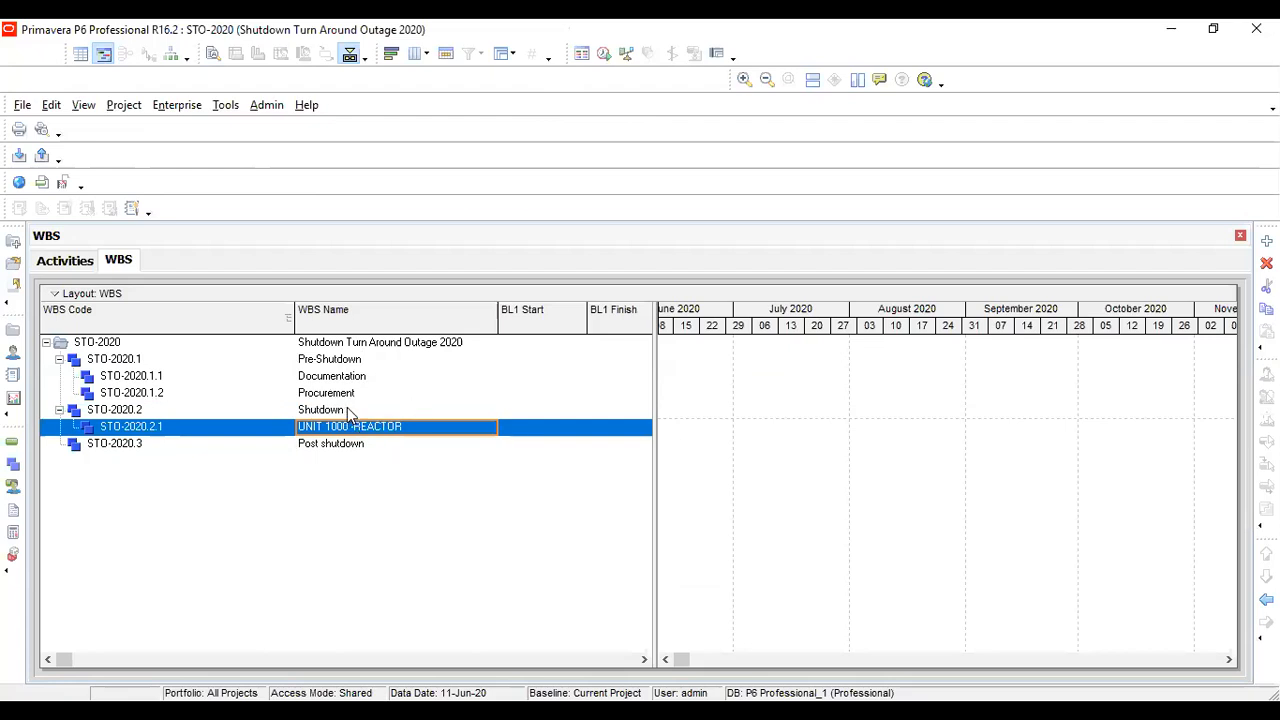
Add a second WBS element under Shutdown and name it UNIT 2000 - REACTOR, copied from the Excel unit list
{"action": "left_click", "coordinate": [352, 412]}
{"action": "left_click", "coordinate": [1266, 241]}
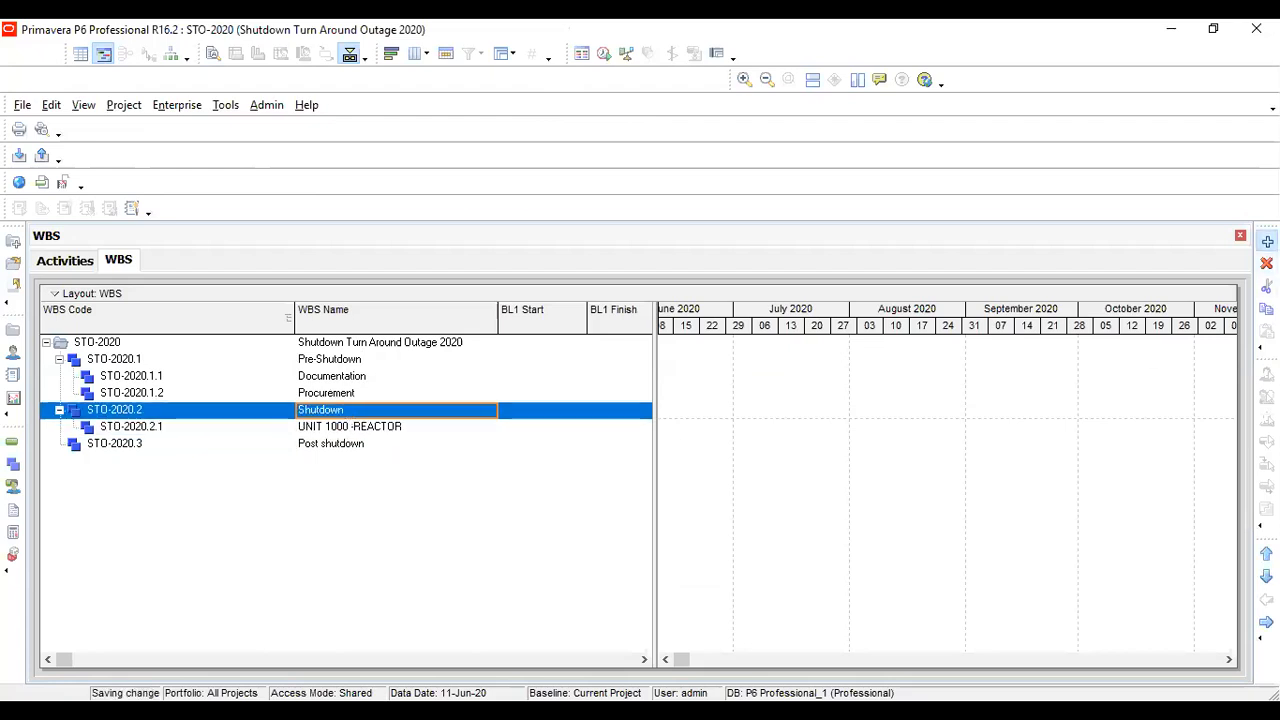
{"action": "left_click", "coordinate": [430, 447]}
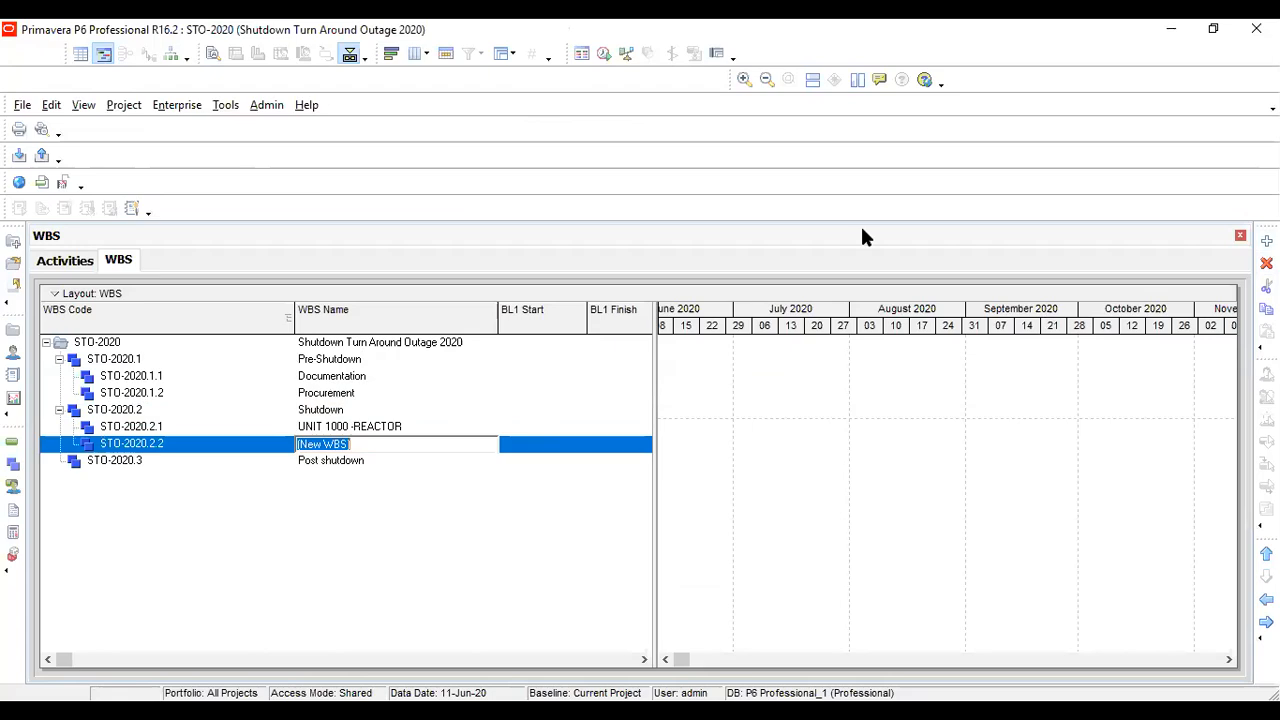
{"action": "key", "text": "alt+Tab"}
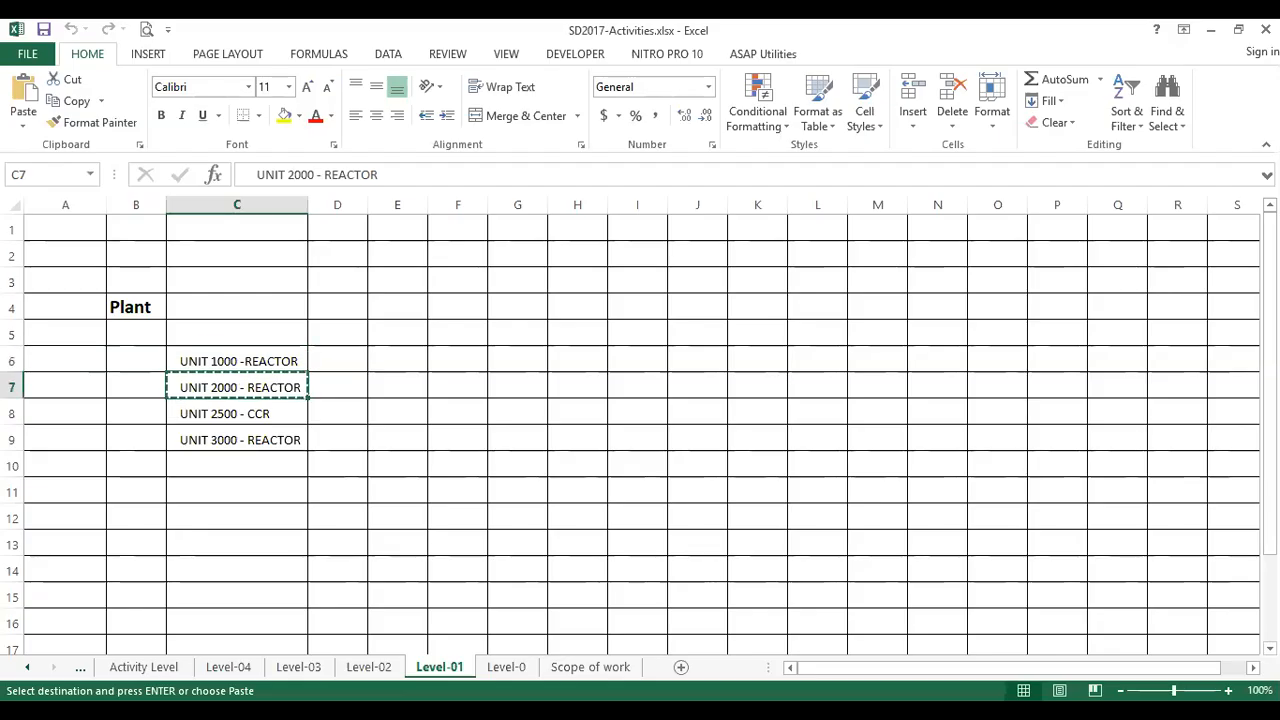
{"action": "key", "text": "alt+Tab"}
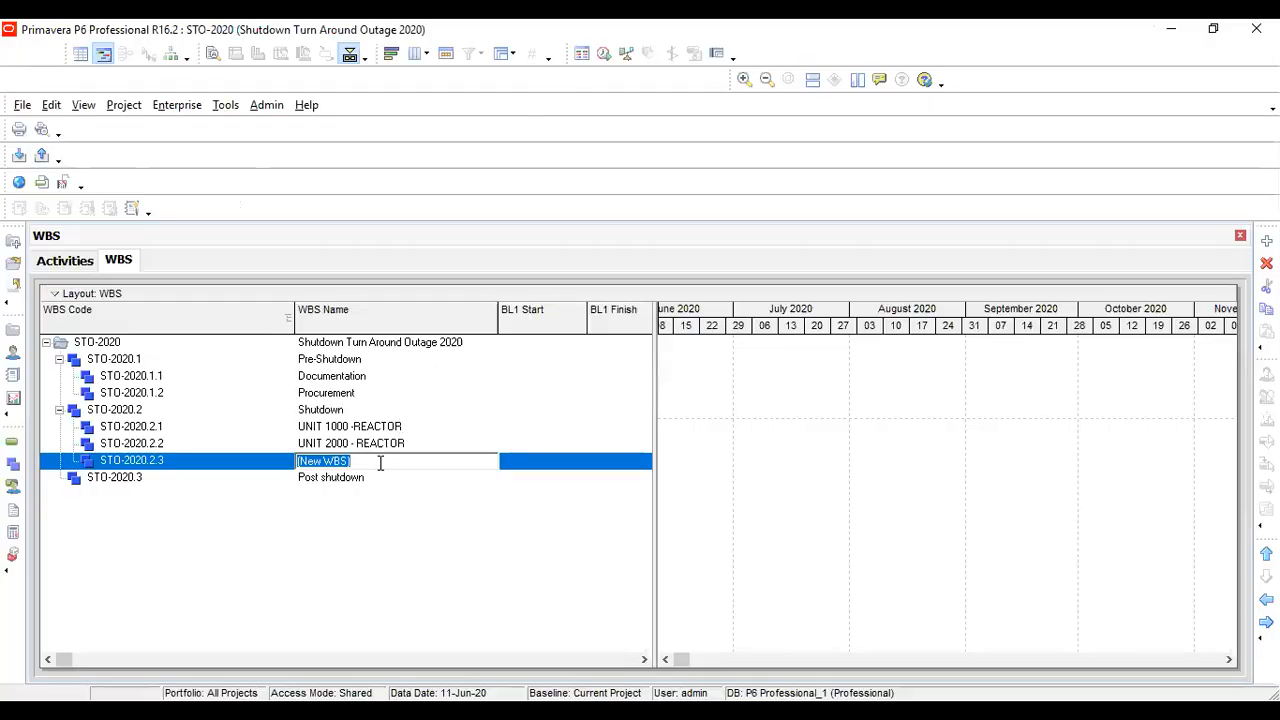
Name the third WBS element under Shutdown UNIT 2500 - CCR, copied from the Level-01 sheet in Excel
{"action": "key", "text": "ctrl+v"}
{"action": "key", "text": "alt+Tab"}
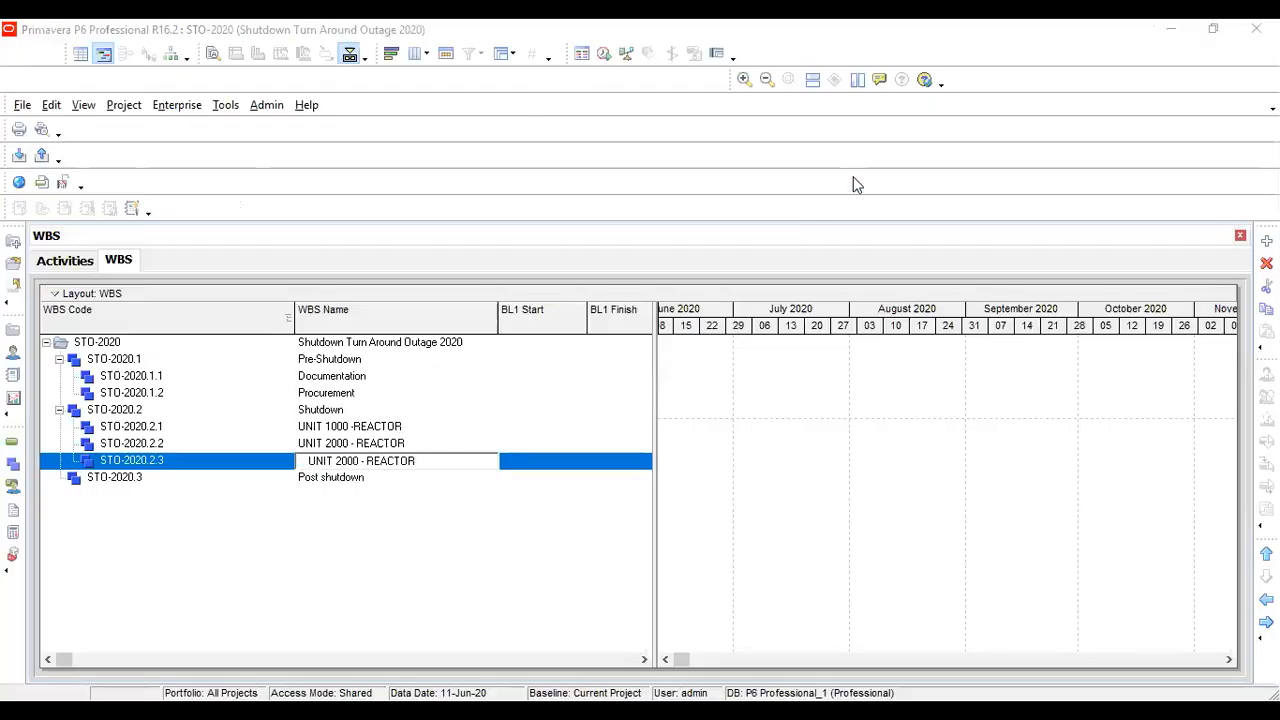
{"action": "left_click", "coordinate": [257, 415]}
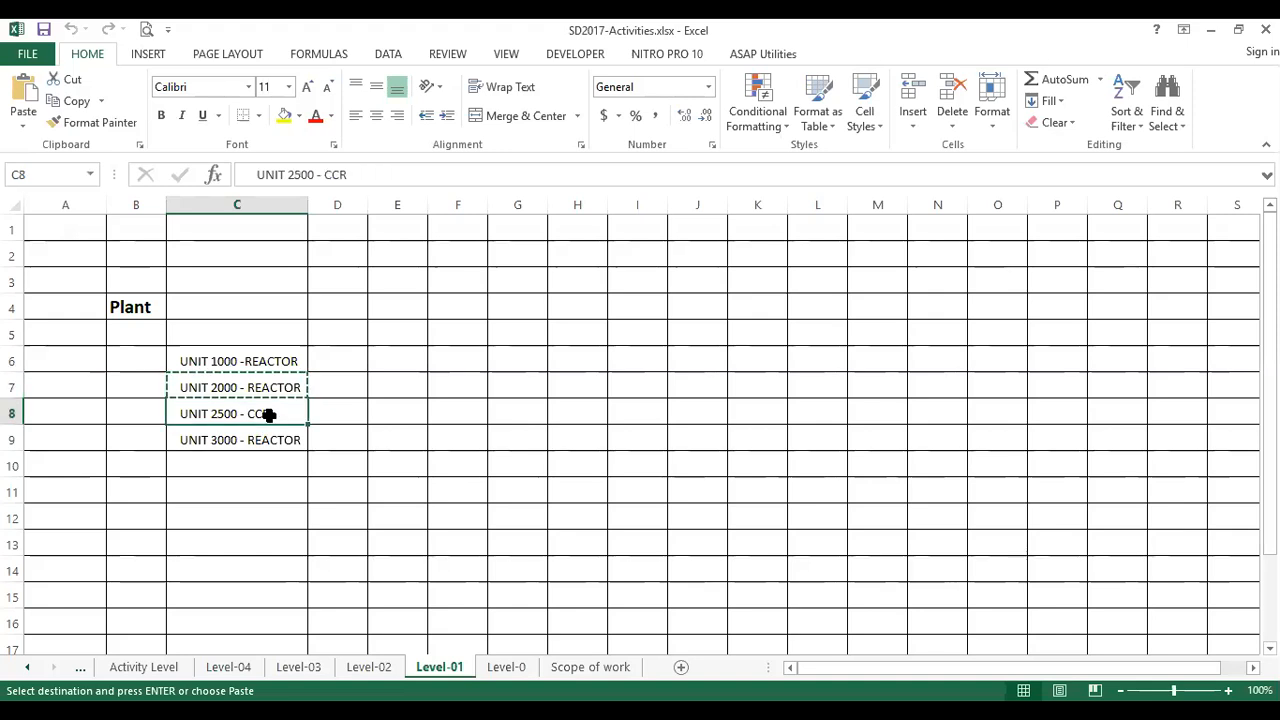
{"action": "key", "text": "ctrl+c"}
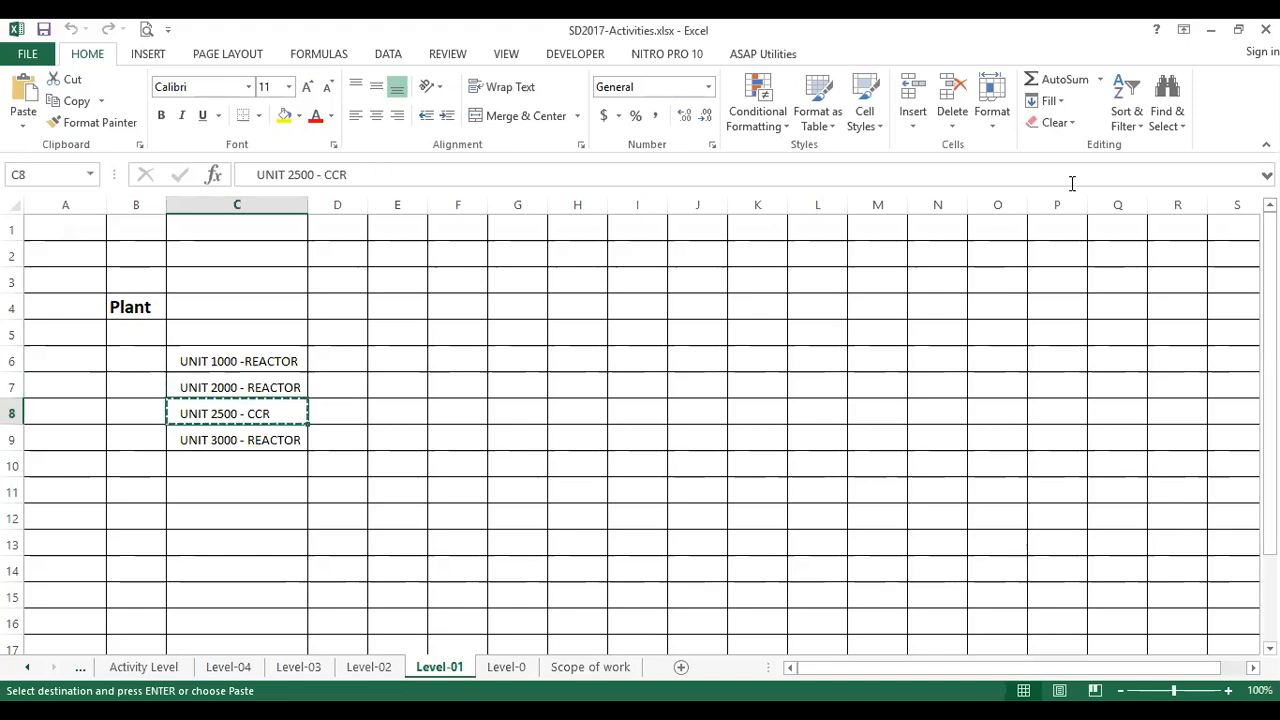
{"action": "key", "text": "alt+Tab"}
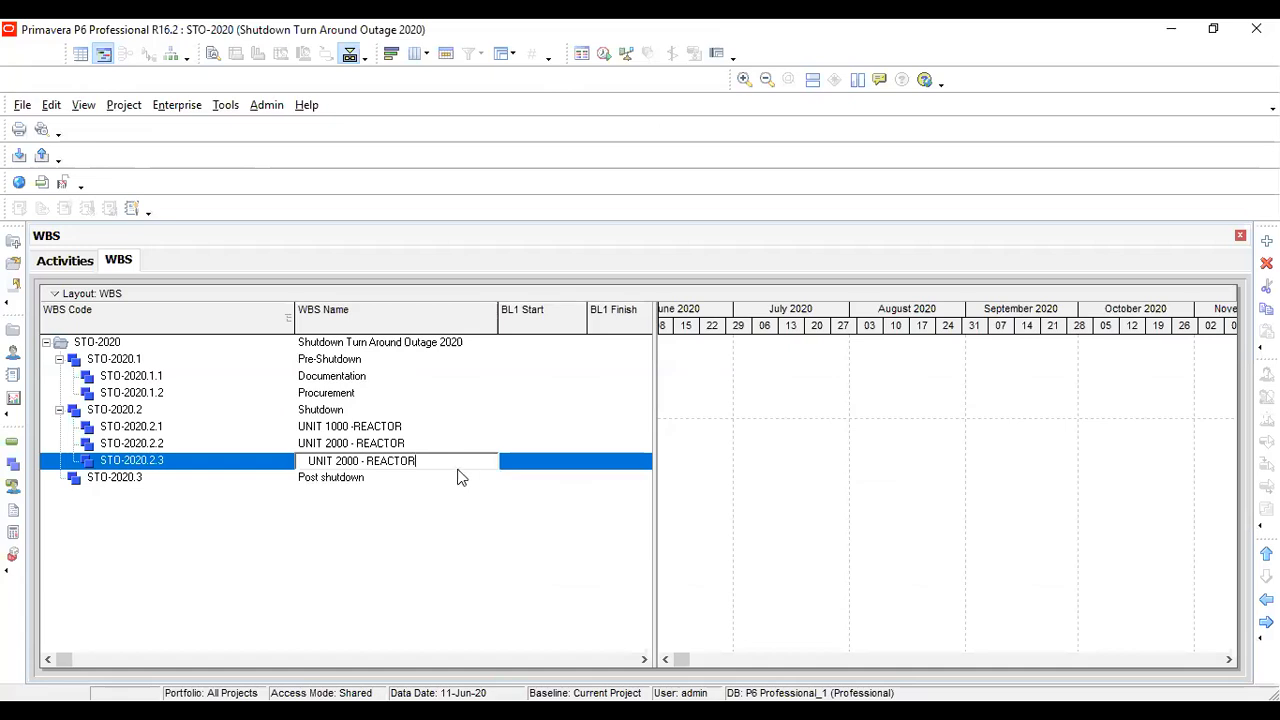
{"action": "left_click_drag", "start_coordinate": [444, 458], "coordinate": [296, 473]}
{"action": "key", "text": "ctrl+v"}
Review the unit WBS elements and their codes under Shutdown, along with the project root
{"action": "left_click", "coordinate": [382, 428]}
{"action": "left_click", "coordinate": [382, 444]}
{"action": "left_click", "coordinate": [378, 462]}
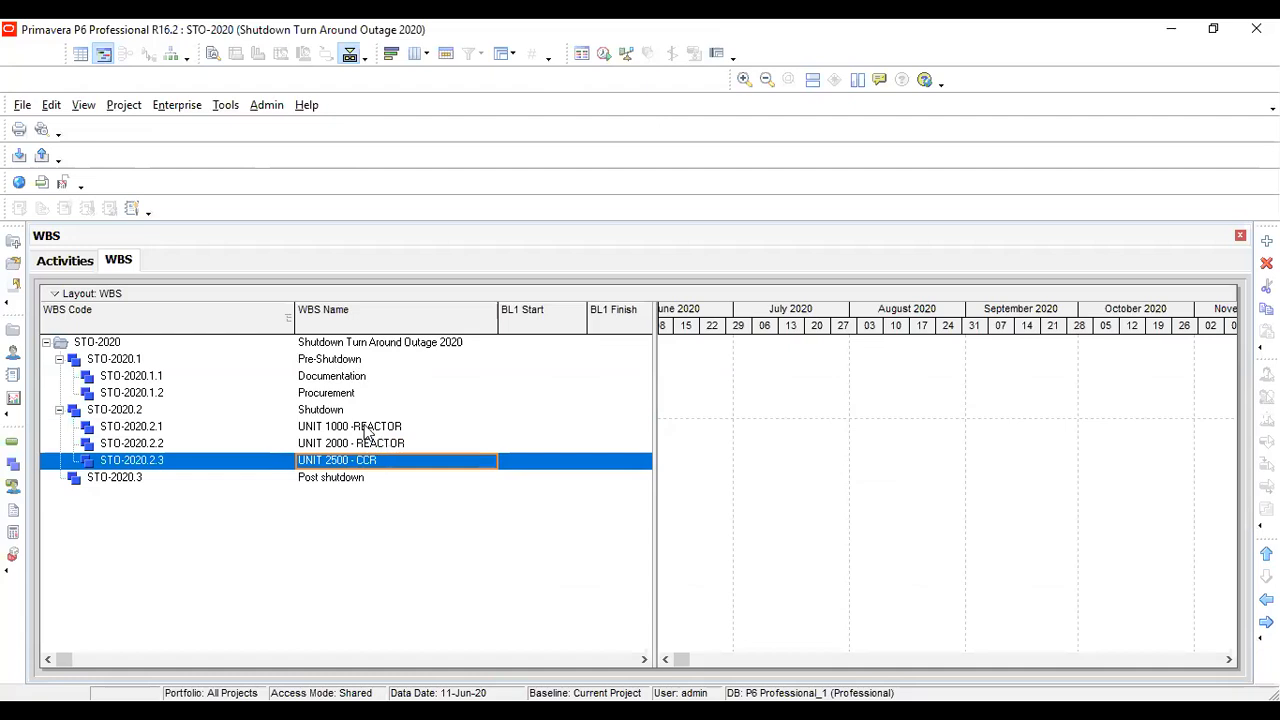
{"action": "left_click", "coordinate": [156, 428]}
{"action": "left_click", "coordinate": [154, 412]}
{"action": "left_click", "coordinate": [159, 430]}
{"action": "left_click", "coordinate": [162, 447]}
{"action": "left_click", "coordinate": [162, 462]}
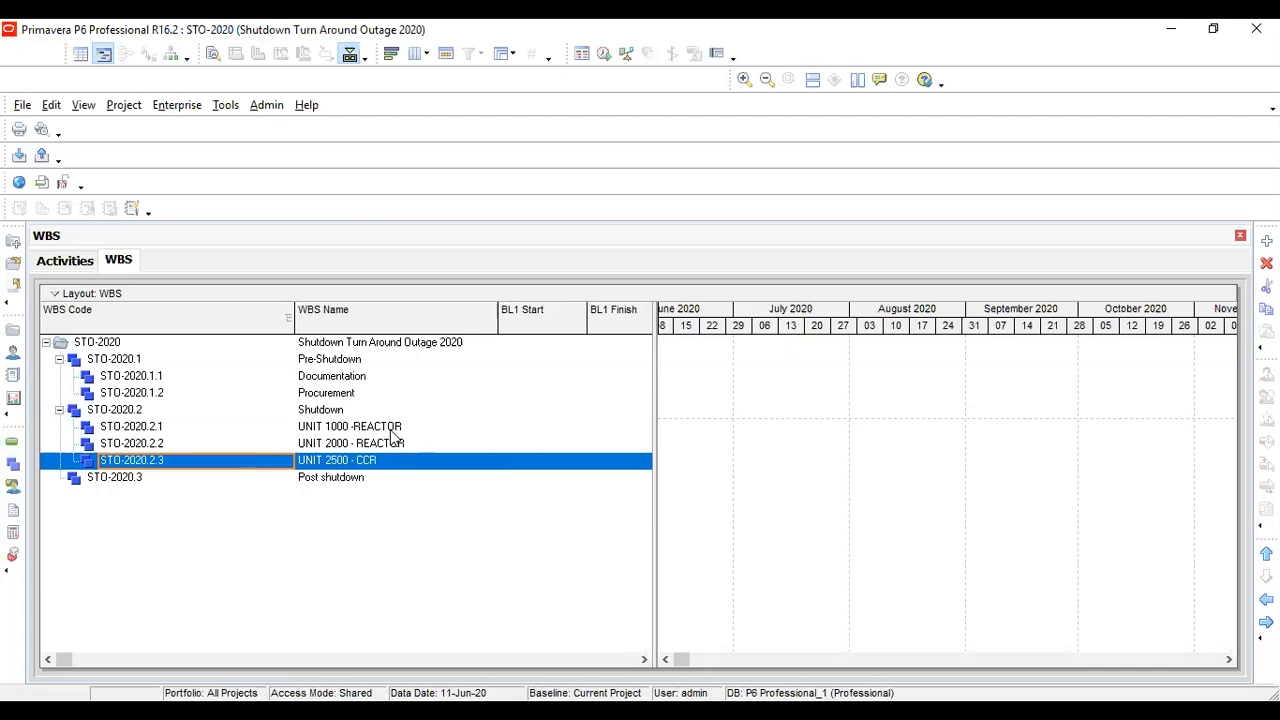
{"action": "left_click", "coordinate": [410, 343]}
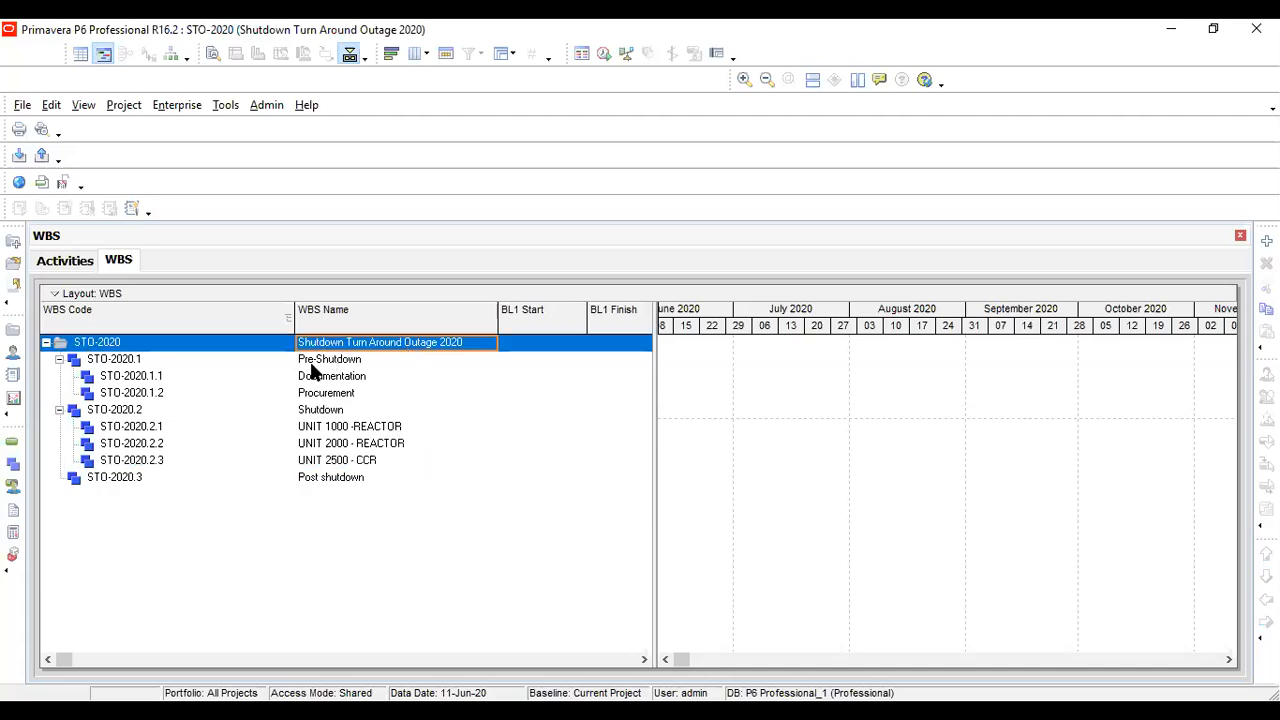
{"action": "left_click", "coordinate": [360, 433]}
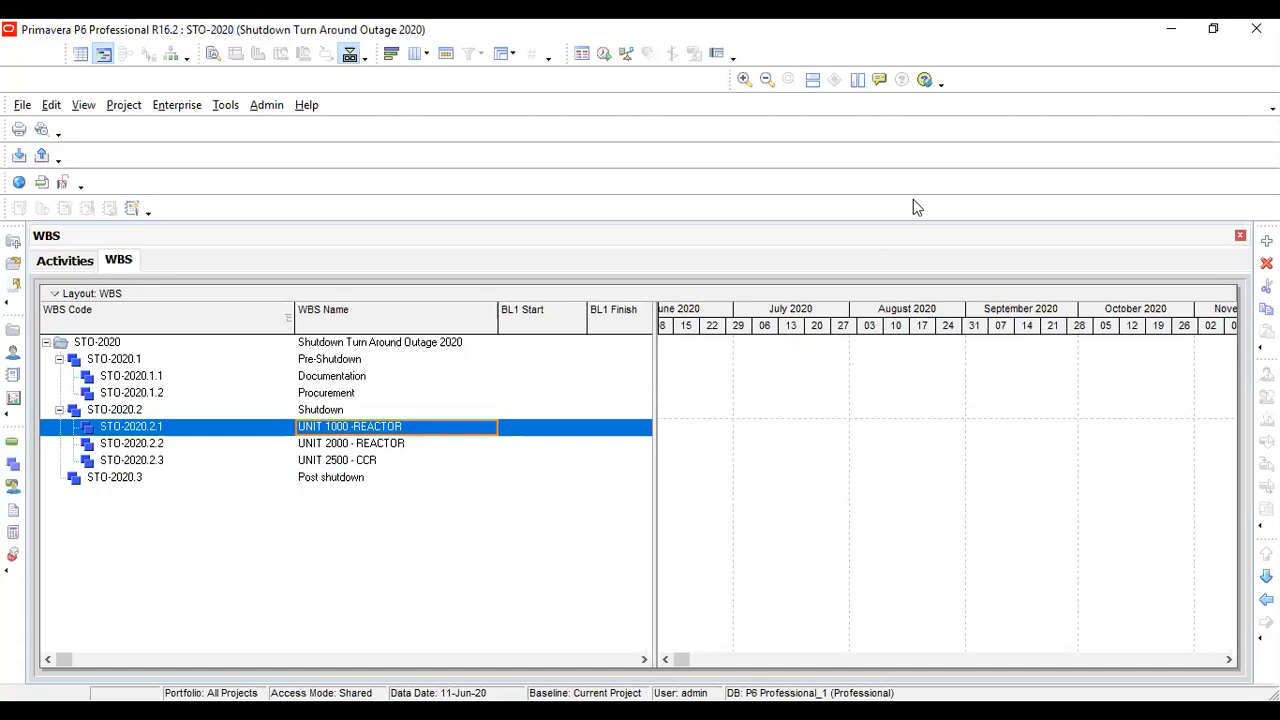
Switch to Excel and examine the disciplines listed under UNIT 1000 -REACTOR on the Level-02 sheet
{"action": "key", "text": "alt+Tab"}
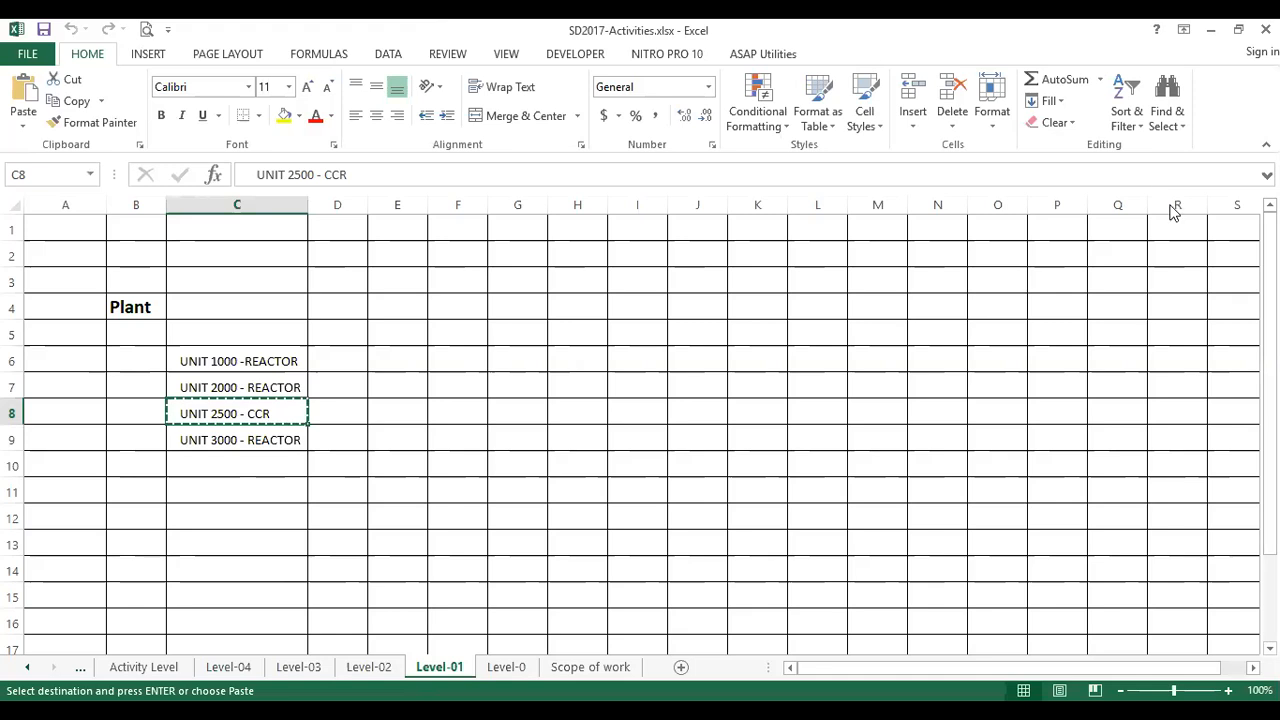
{"action": "key", "text": "Escape"}
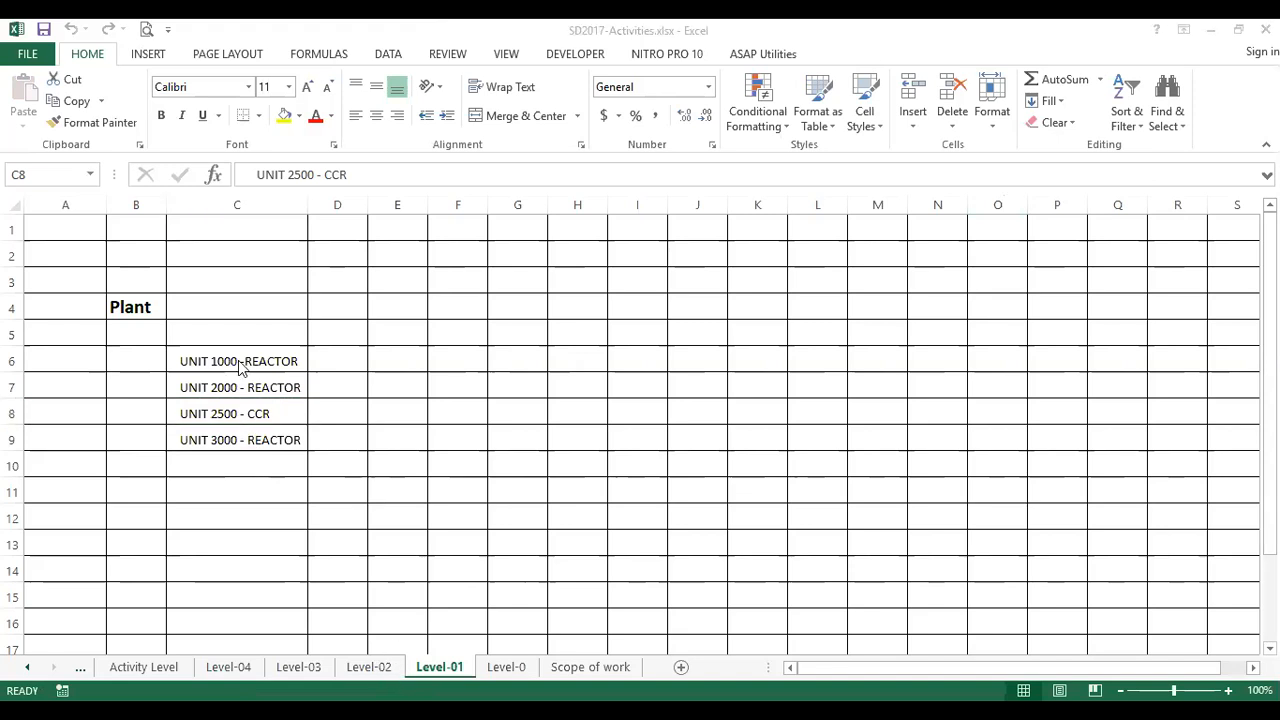
{"action": "left_click", "coordinate": [370, 667]}
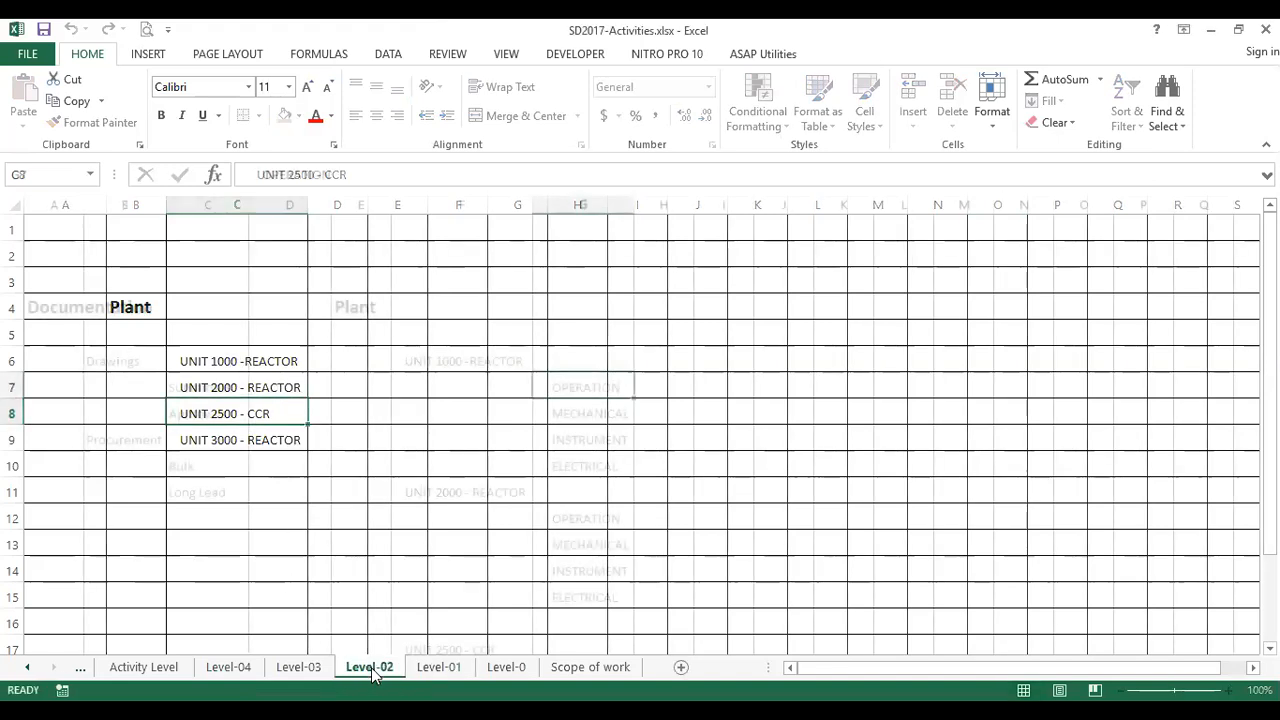
{"action": "left_click", "coordinate": [436, 354]}
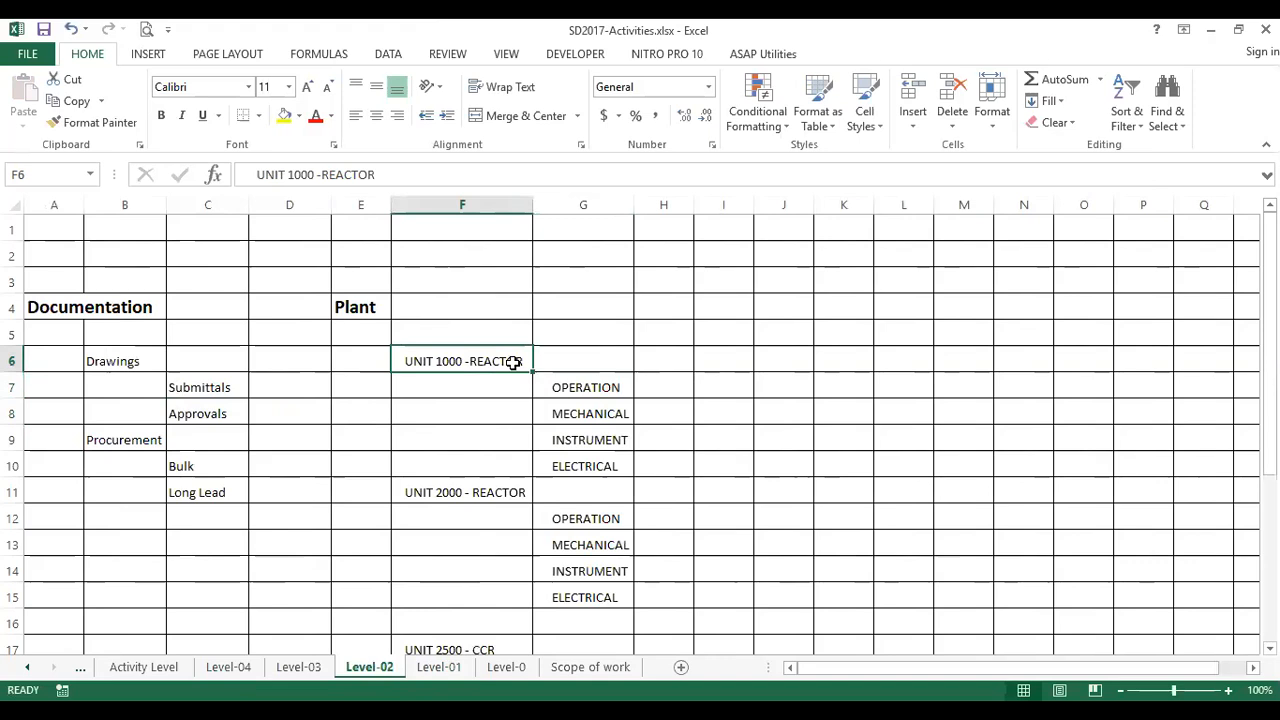
{"action": "left_click", "coordinate": [591, 383]}
{"action": "left_click", "coordinate": [606, 415]}
{"action": "left_click", "coordinate": [603, 443]}
{"action": "left_click", "coordinate": [609, 466]}
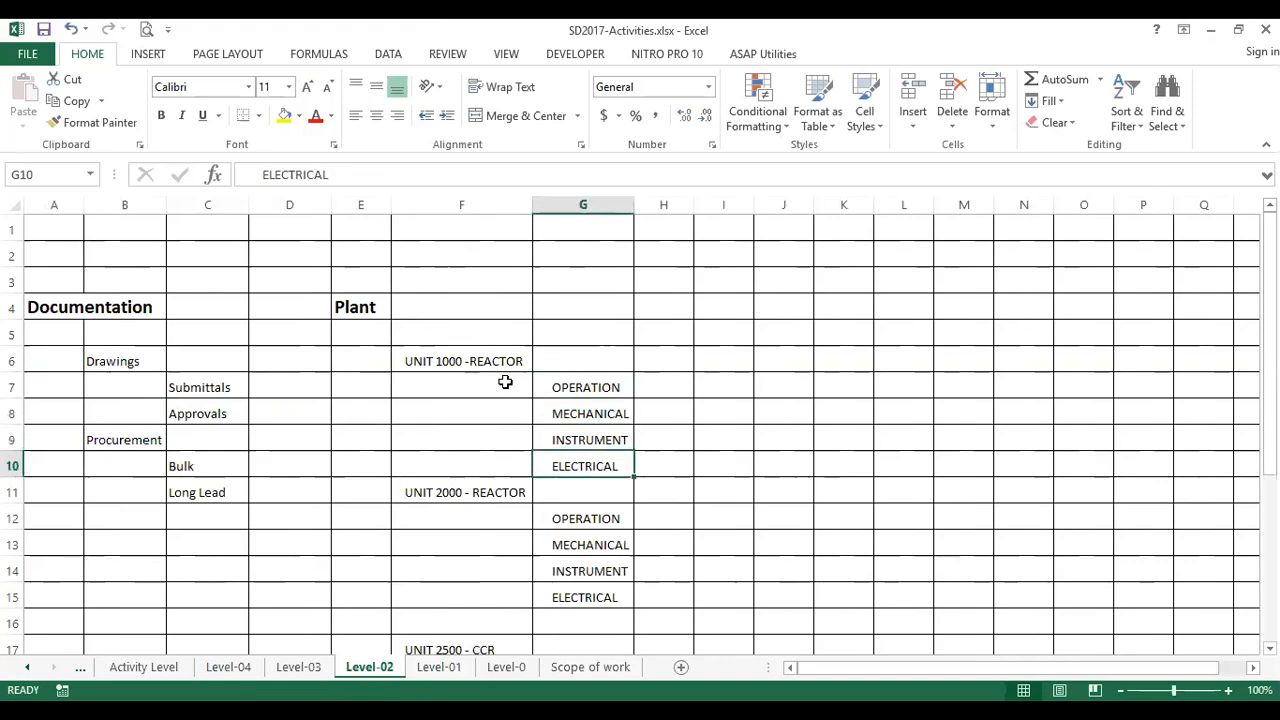
{"action": "left_click", "coordinate": [478, 361]}
{"action": "left_click", "coordinate": [598, 389]}
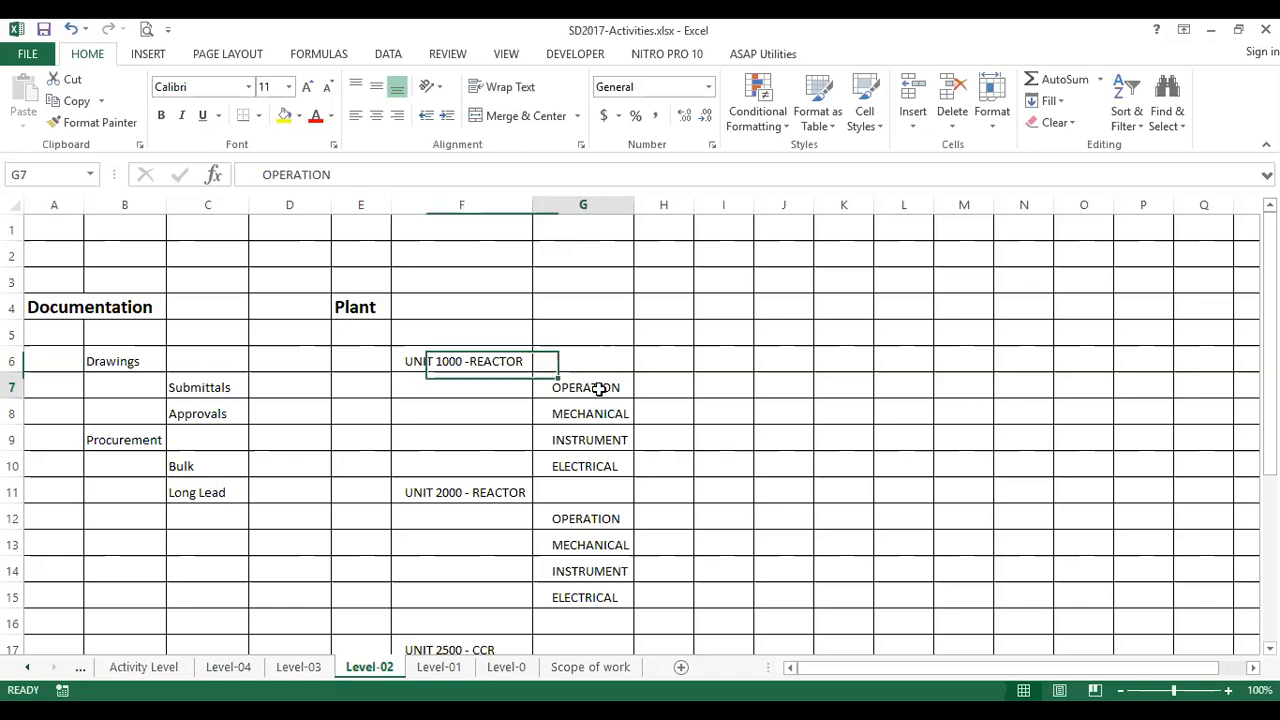
{"action": "left_click", "coordinate": [609, 414]}
{"action": "left_click", "coordinate": [606, 440]}
{"action": "left_click", "coordinate": [609, 466]}
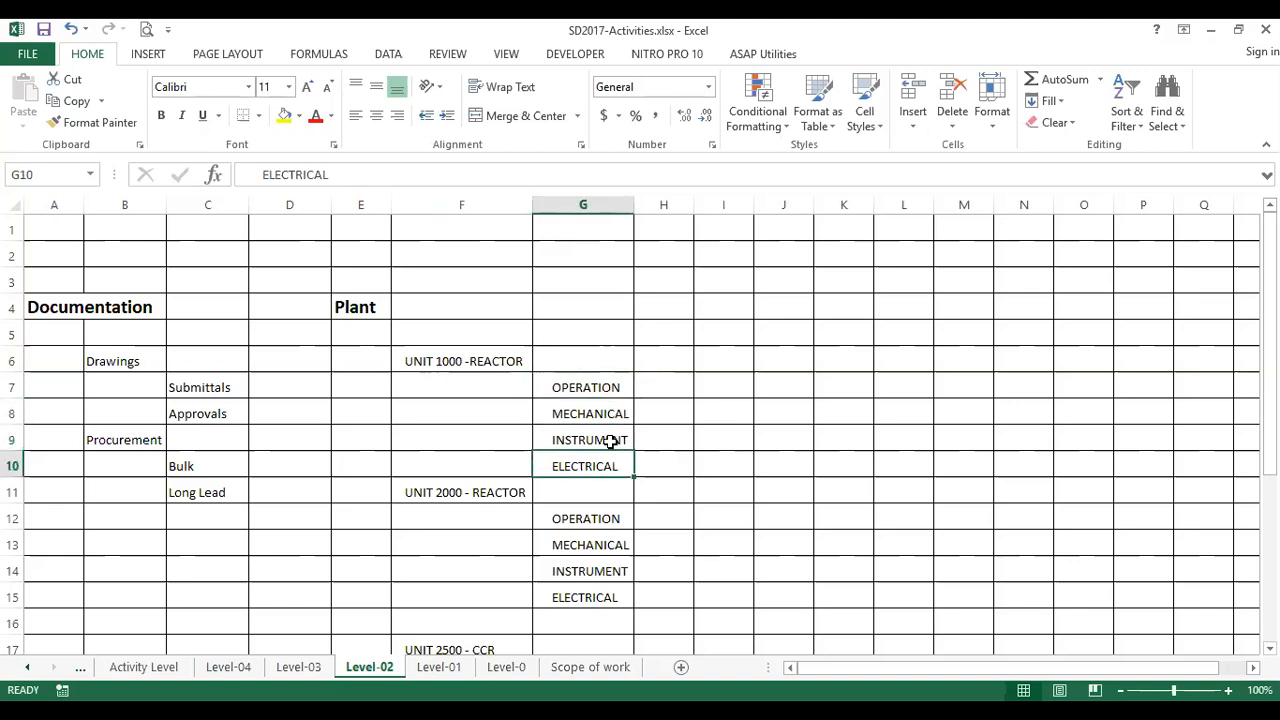
{"action": "left_click", "coordinate": [610, 441]}
{"action": "left_click", "coordinate": [609, 412]}
{"action": "left_click", "coordinate": [610, 380]}
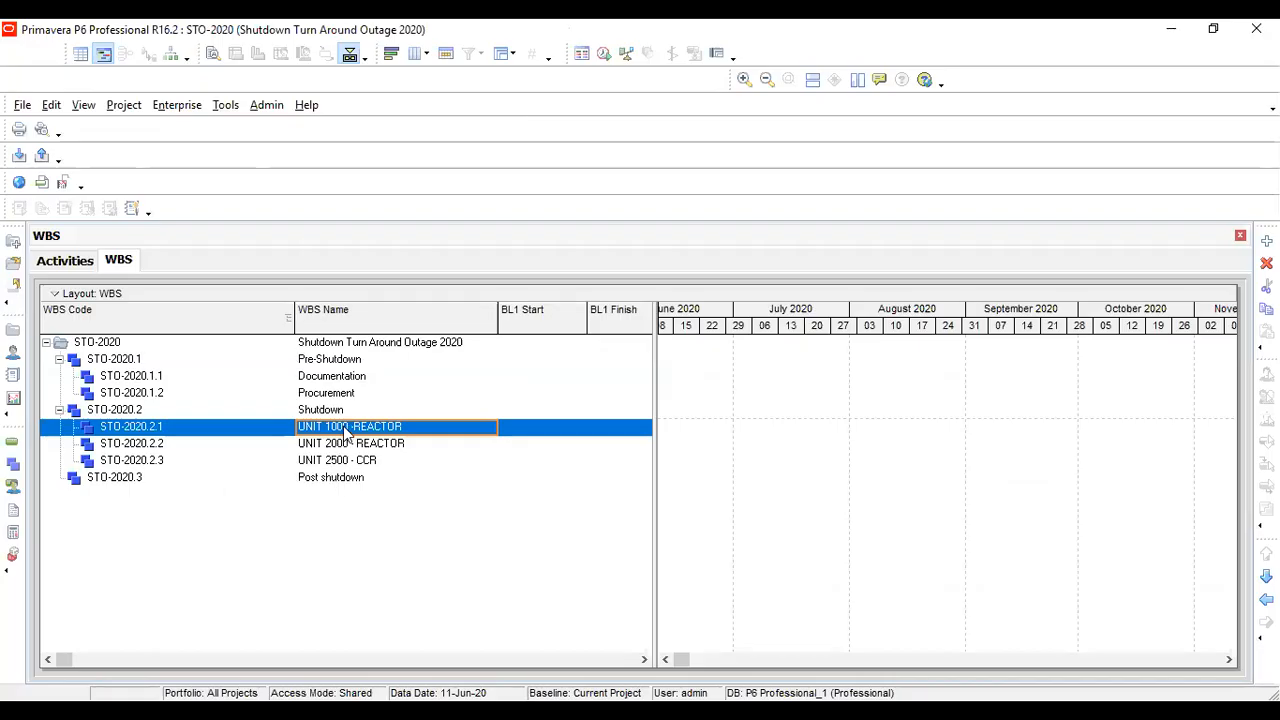
In Primavera P6, add a WBS element under UNIT 1000 -REACTOR and name it OPERATION, copied from the Level-02 sheet
{"action": "left_click", "coordinate": [357, 427]}
{"action": "left_click", "coordinate": [379, 446]}
{"action": "left_click", "coordinate": [377, 430]}
{"action": "left_click", "coordinate": [1266, 241]}
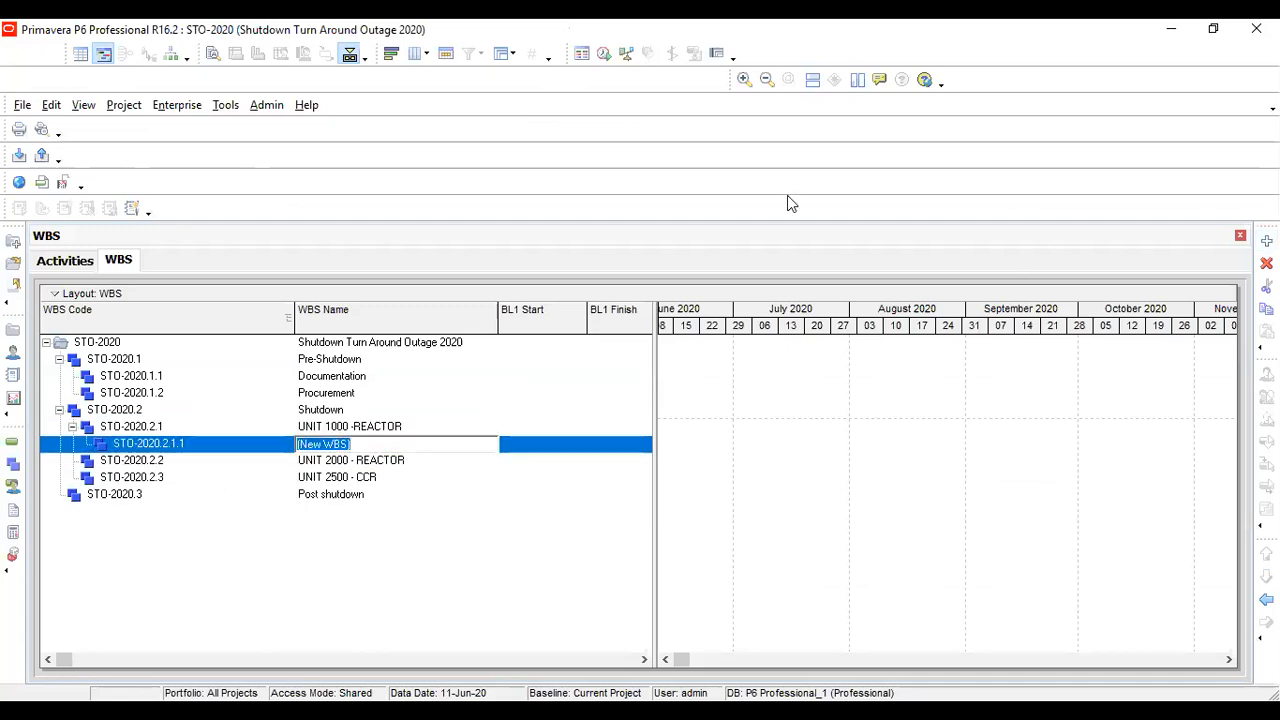
{"action": "key", "text": "alt+Tab"}
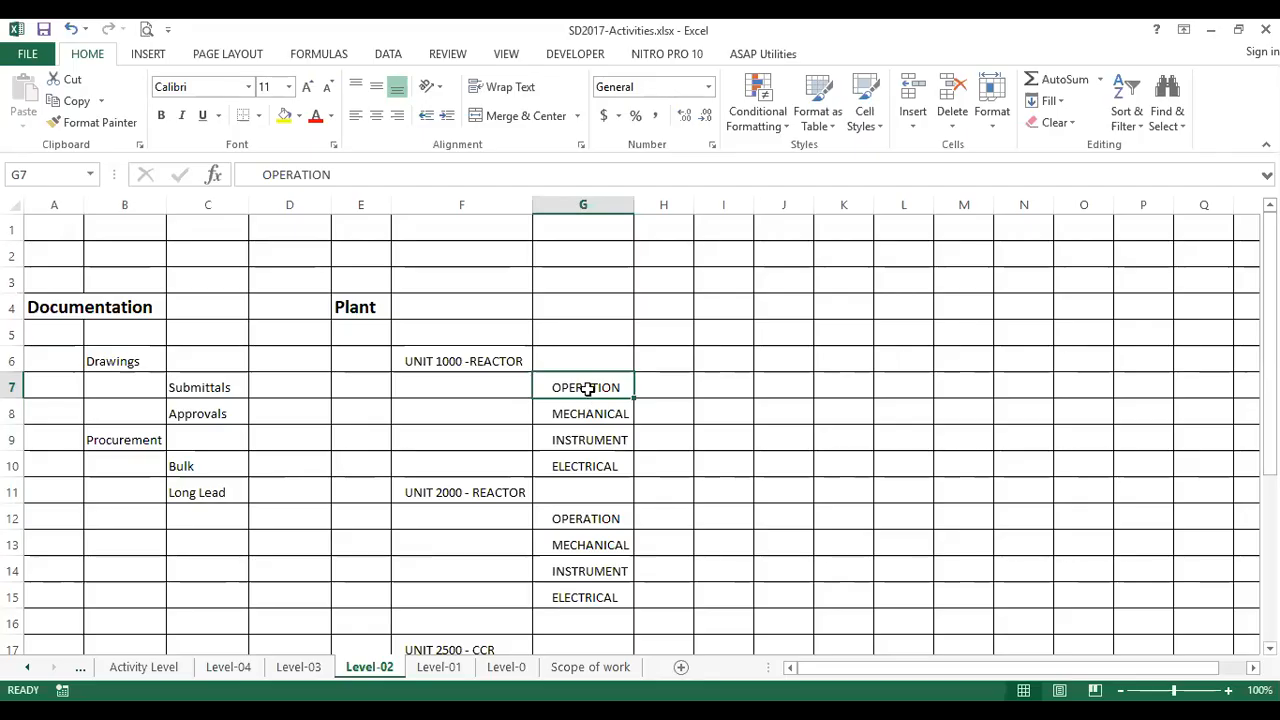
{"action": "key", "text": "ctrl+c"}
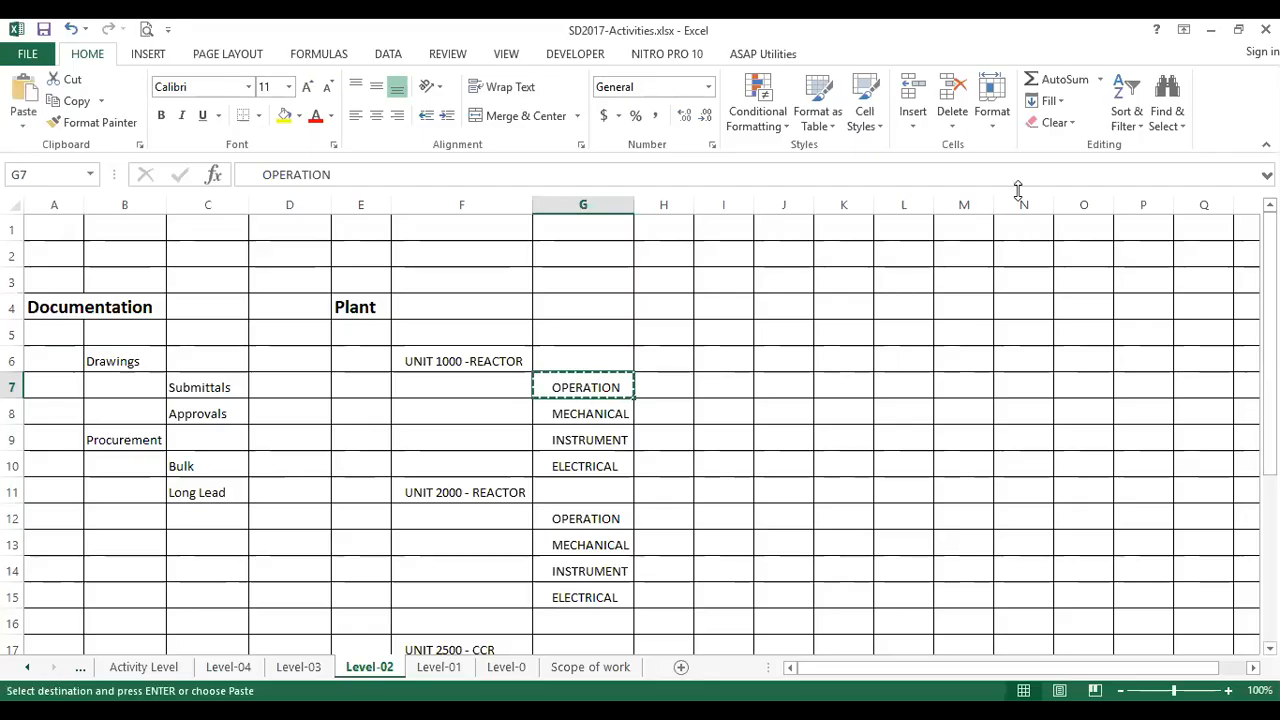
{"action": "key", "text": "alt+Tab"}
{"action": "key", "text": "ctrl+v"}
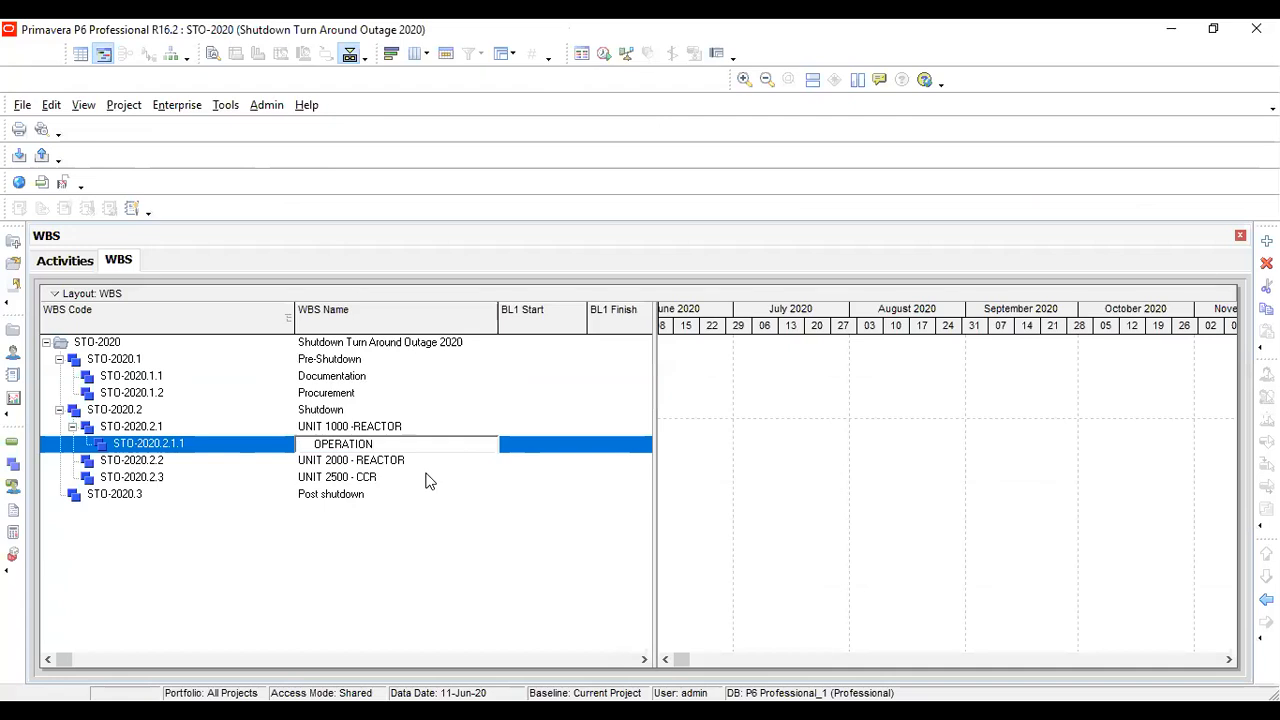
Confirm the OPERATION name and add a second WBS element under UNIT 1000 -REACTOR named Mechanical
{"action": "key", "text": "Return"}
{"action": "left_click", "coordinate": [388, 432]}
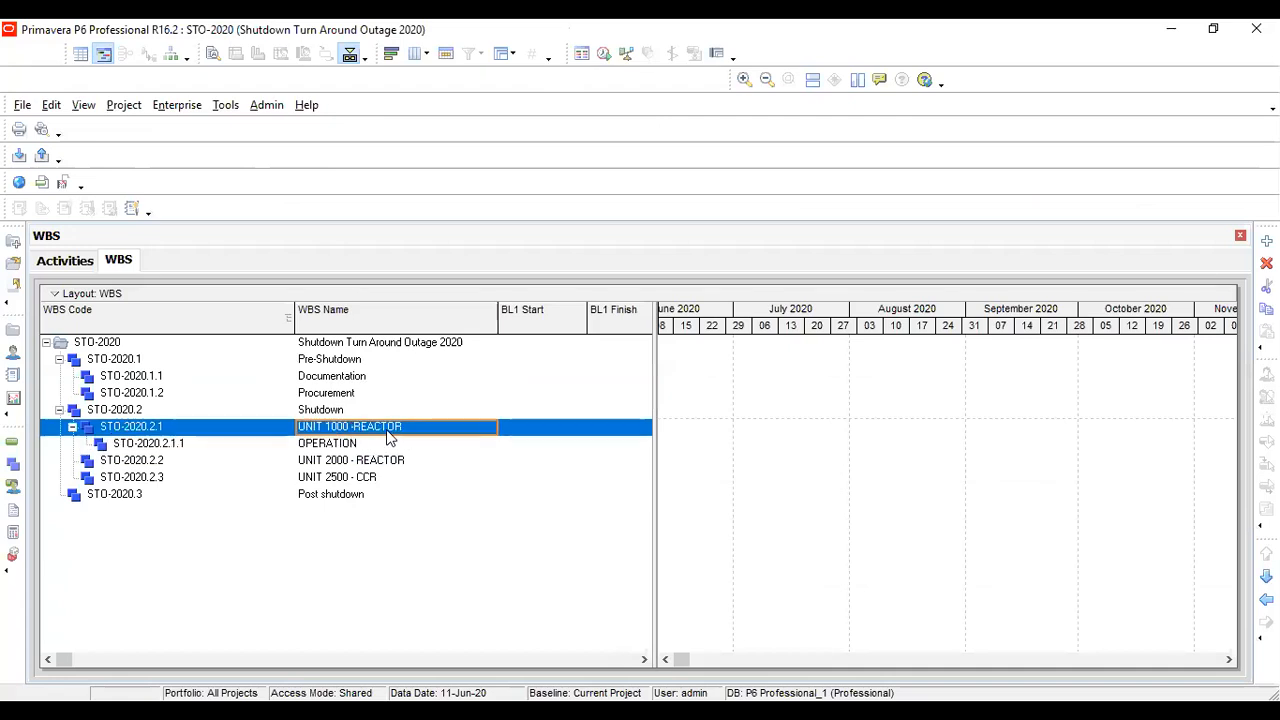
{"action": "key", "text": "Insert"}
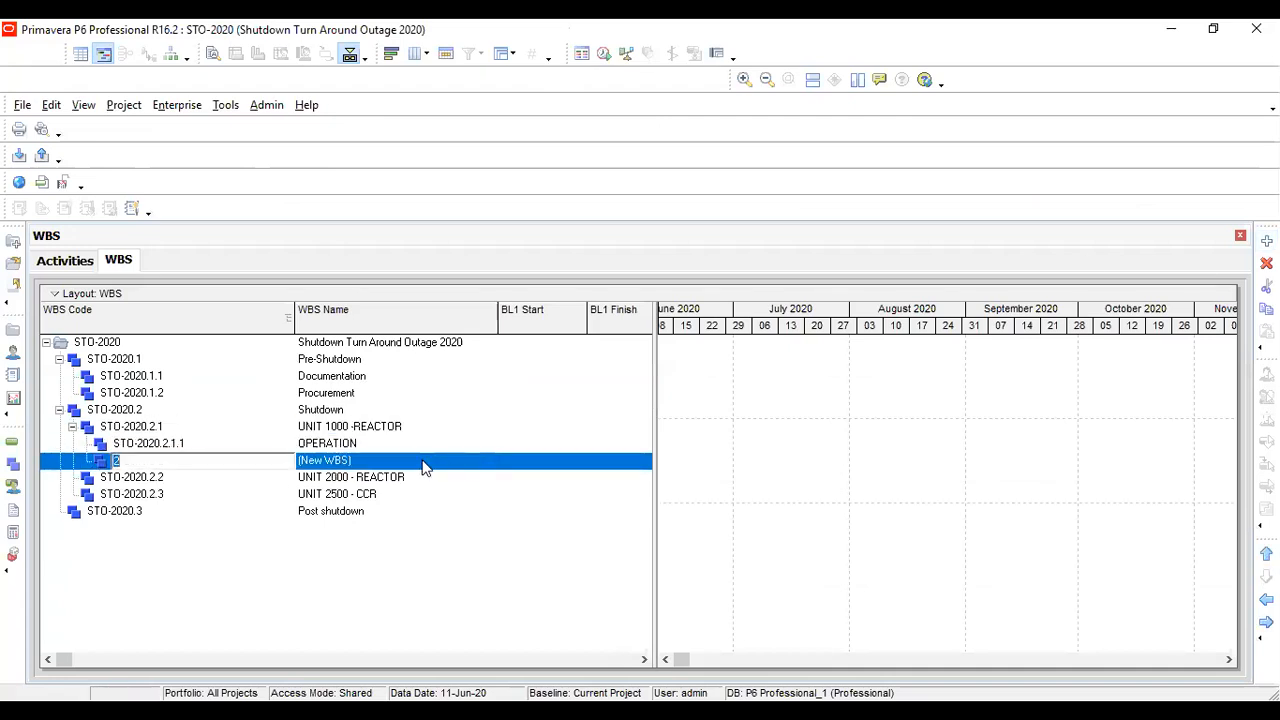
{"action": "left_click", "coordinate": [393, 461]}
{"action": "type", "text": "Mechanic"}
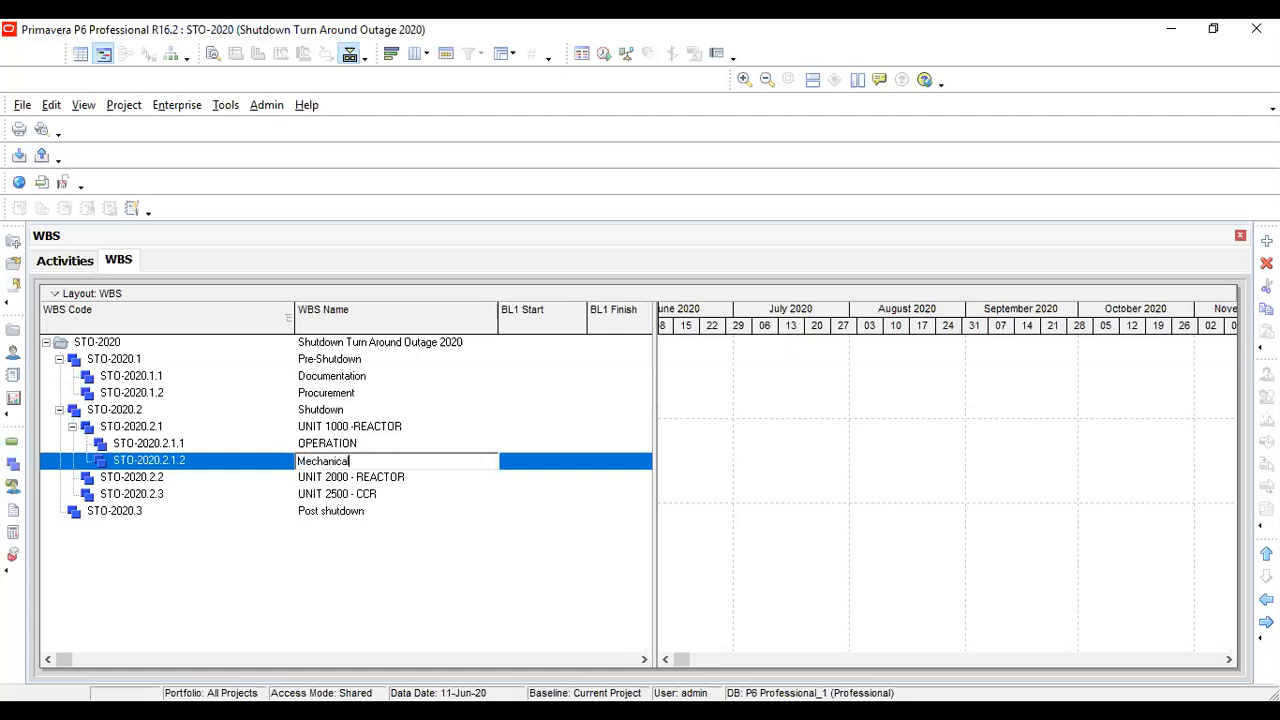
{"action": "type", "text": "al"}
{"action": "key", "text": "Return"}
Add a third WBS element under UNIT 1000 -REACTOR and name it Instrument
{"action": "left_click", "coordinate": [395, 426]}
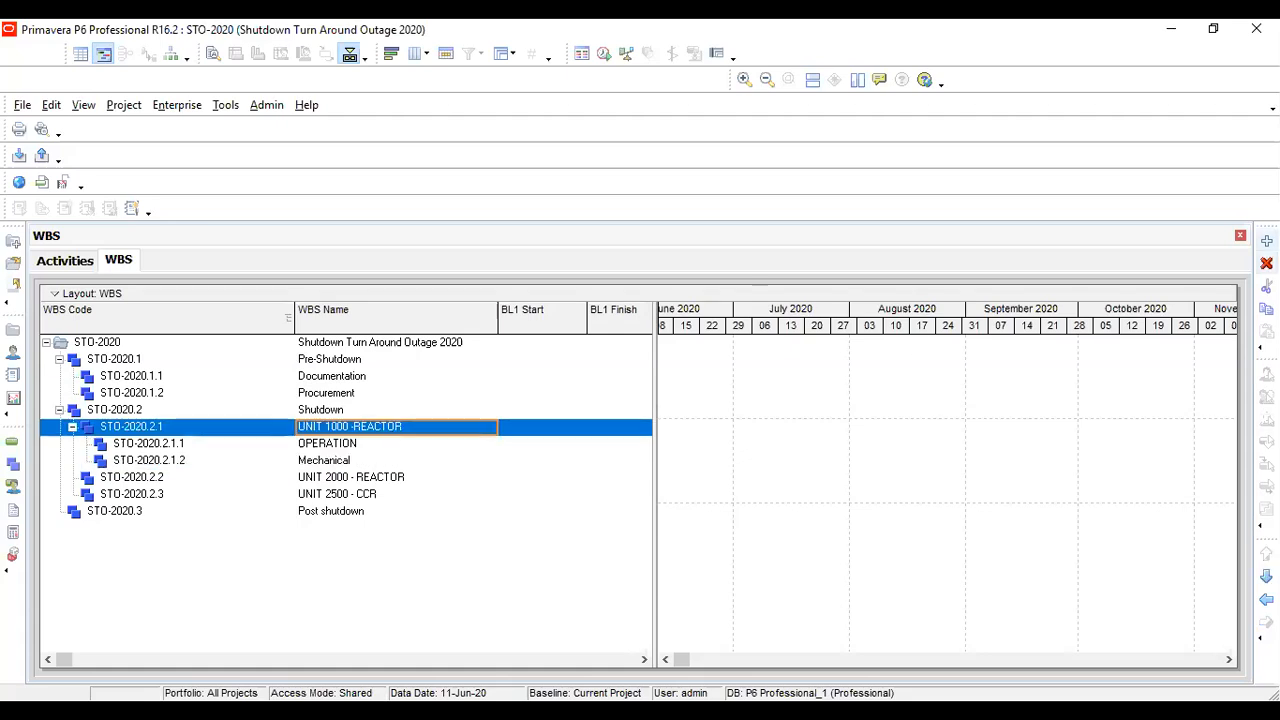
{"action": "key", "text": "Insert"}
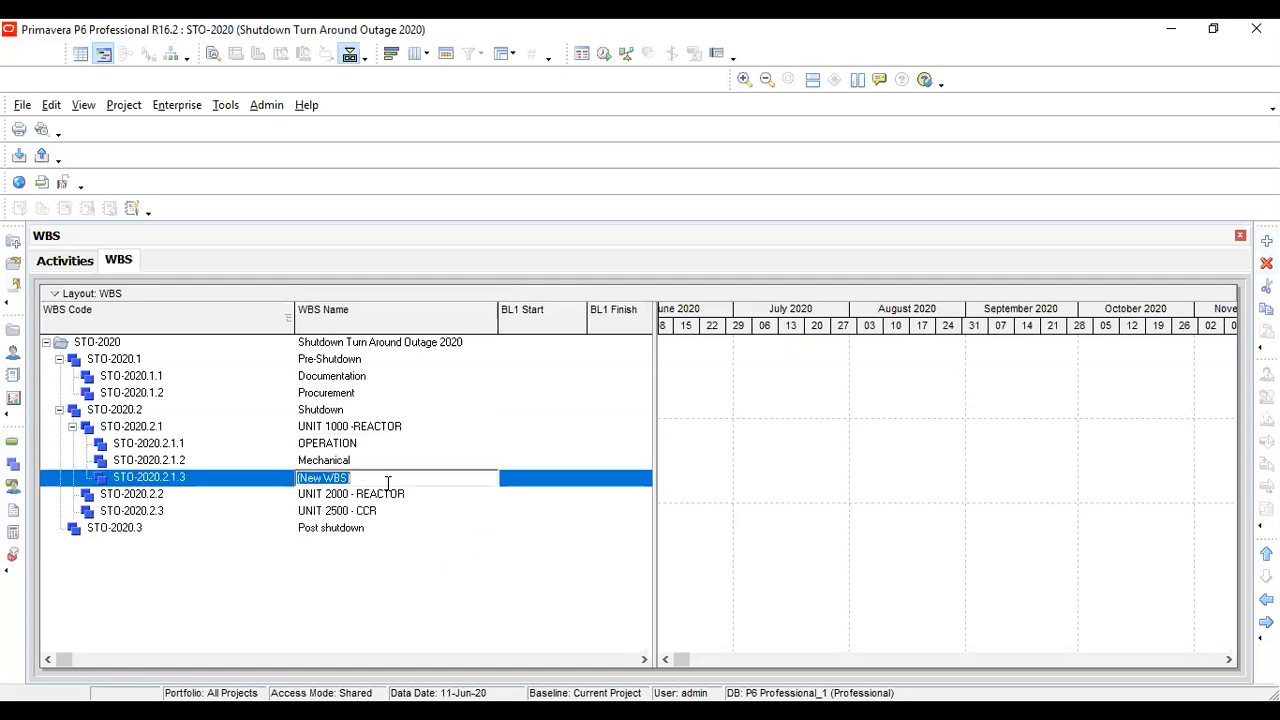
{"action": "type", "text": "Instrument"}
{"action": "key", "text": "Return"}
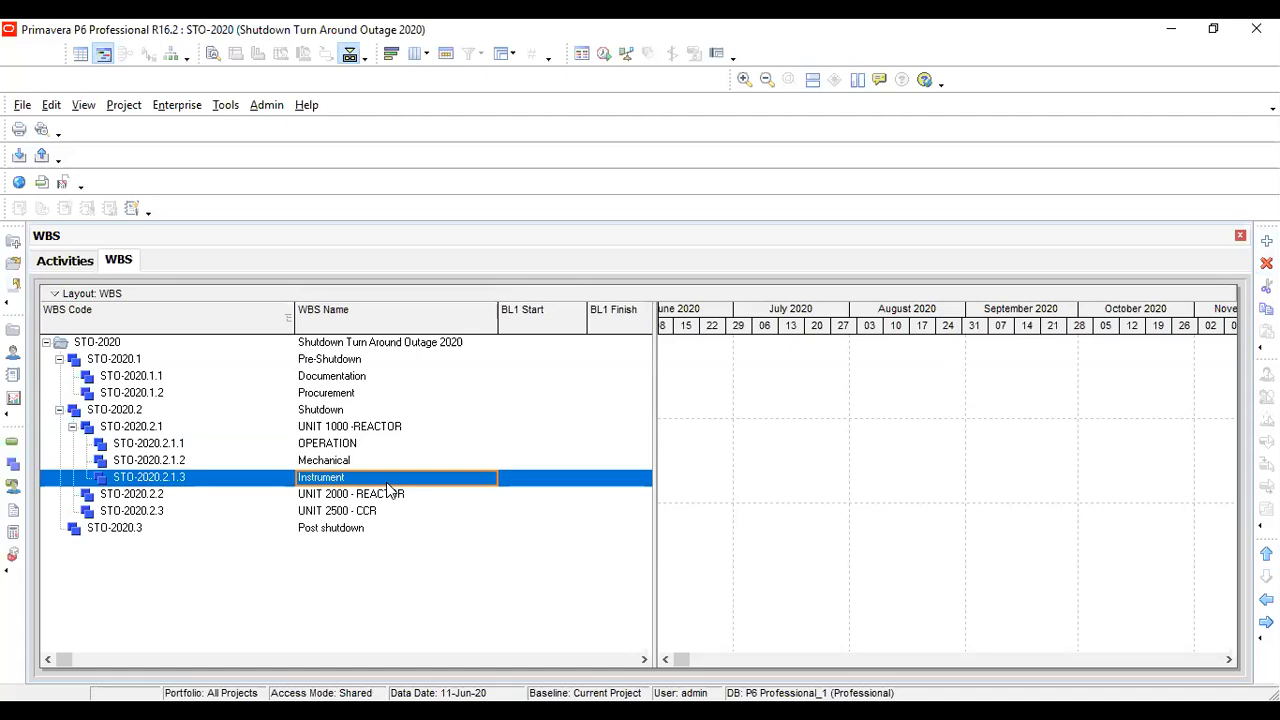
{"action": "left_click", "coordinate": [373, 412]}
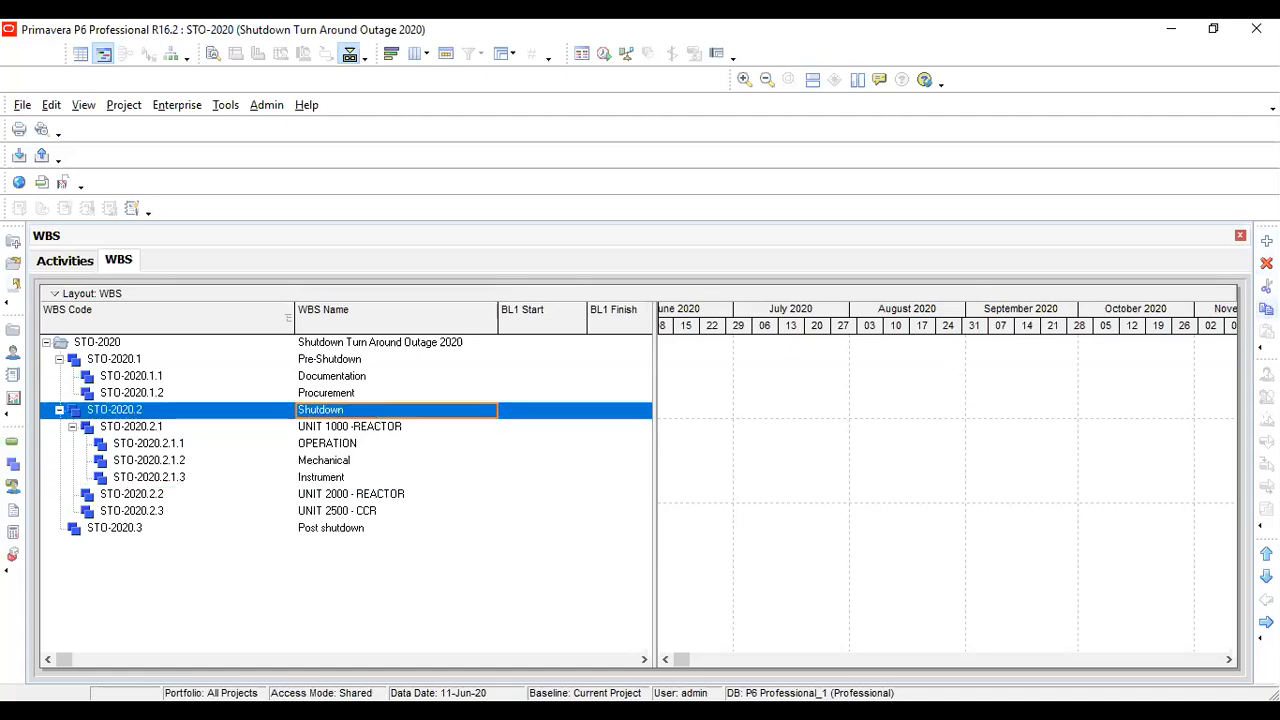
{"action": "left_click", "coordinate": [1266, 241]}
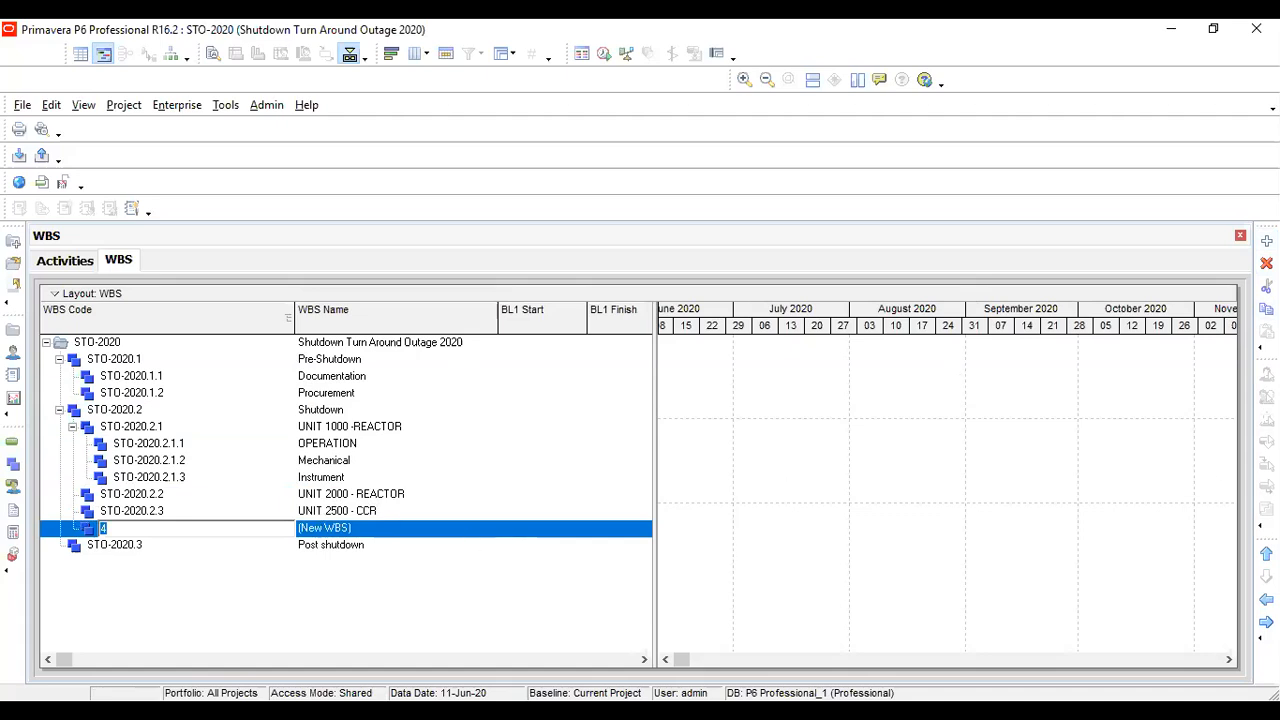
{"action": "left_click", "coordinate": [1266, 263]}
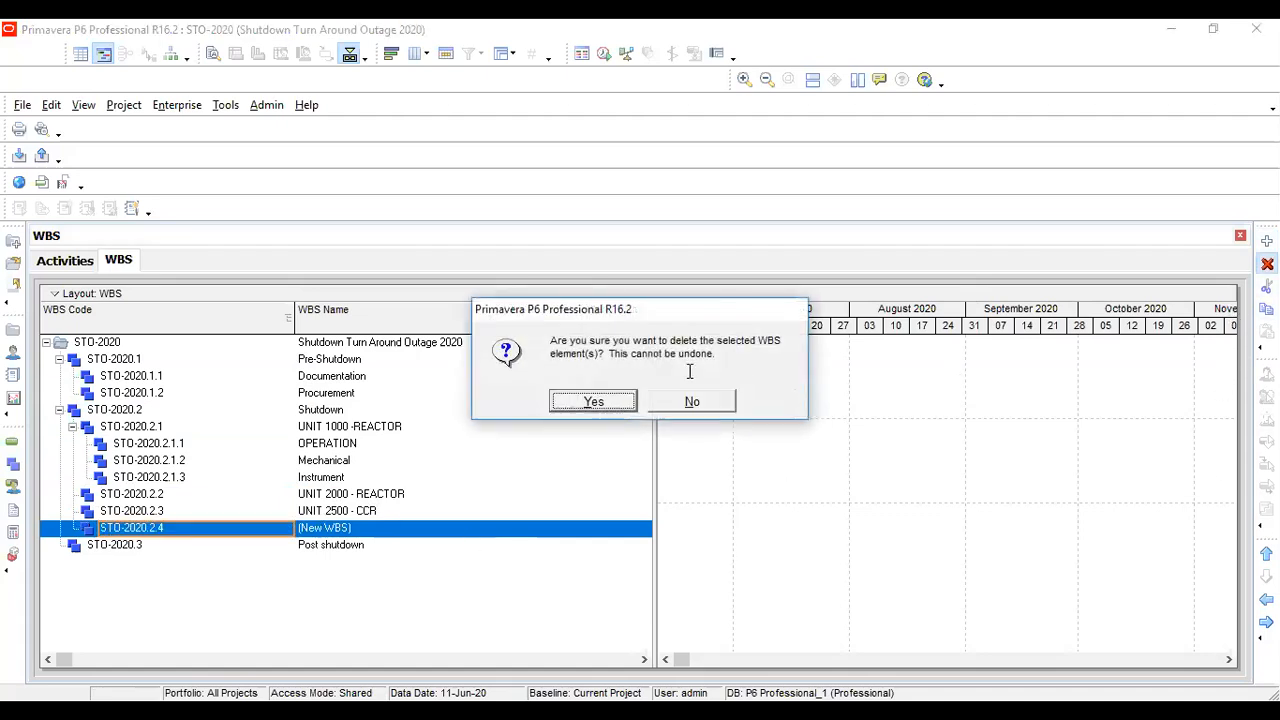
{"action": "left_click", "coordinate": [620, 402]}
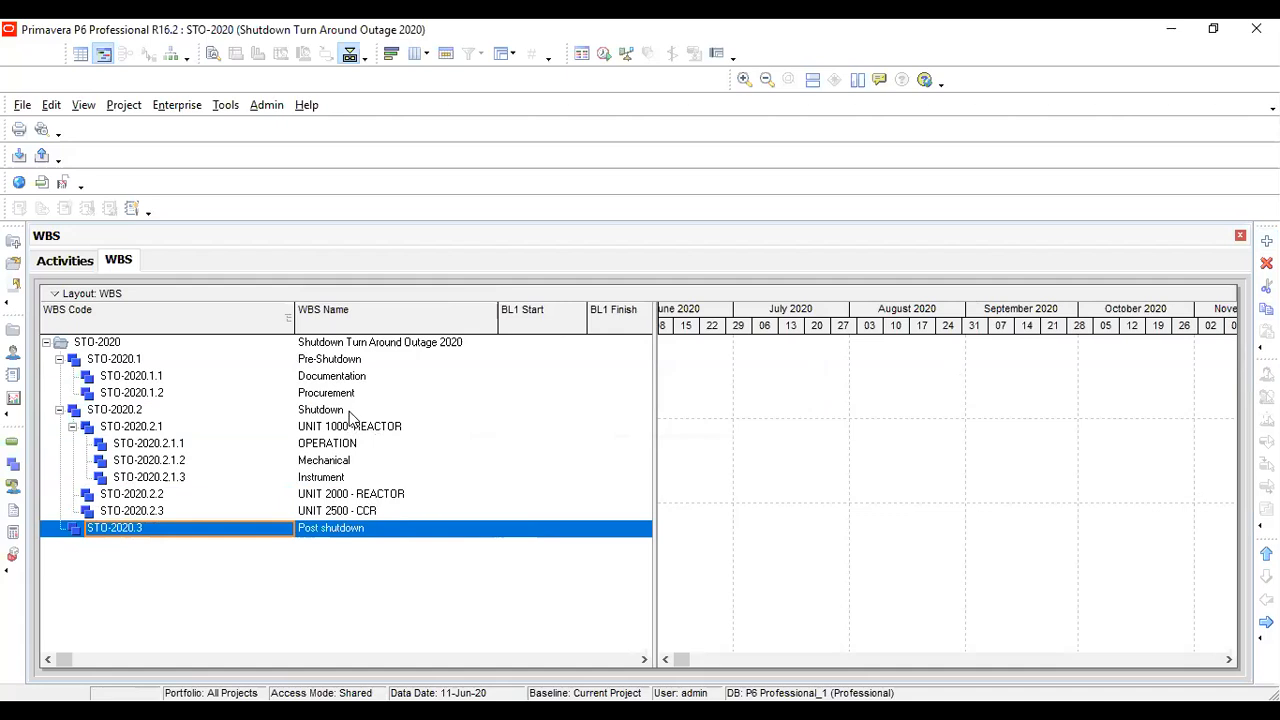
{"action": "left_click", "coordinate": [350, 412]}
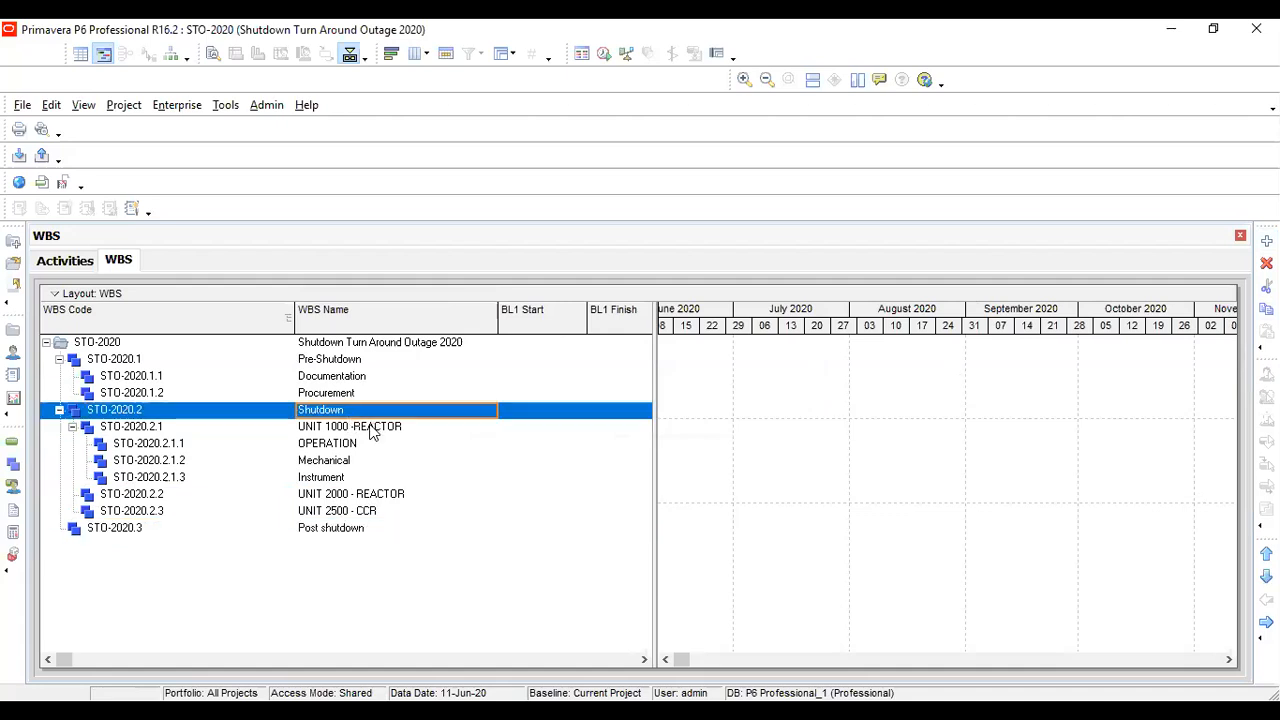
{"action": "left_click", "coordinate": [354, 447]}
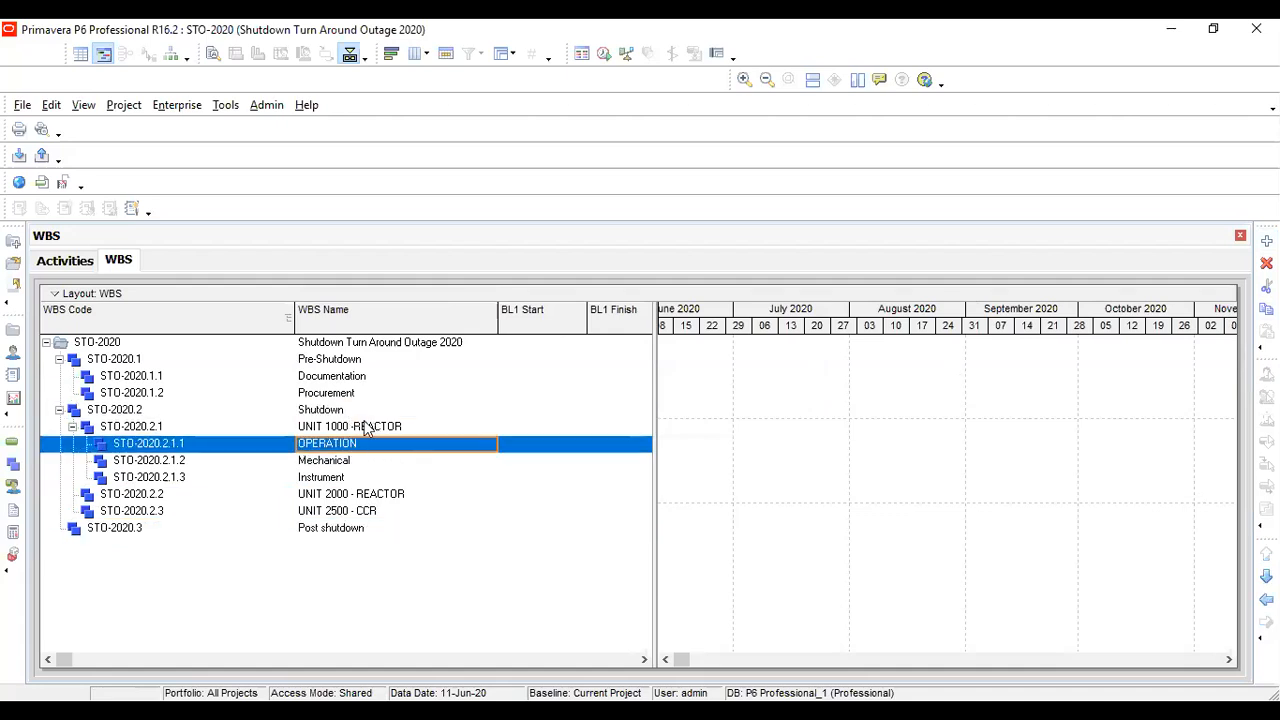
Add a fourth WBS element under UNIT 1000 -REACTOR and name it Electrical
{"action": "left_click", "coordinate": [366, 427]}
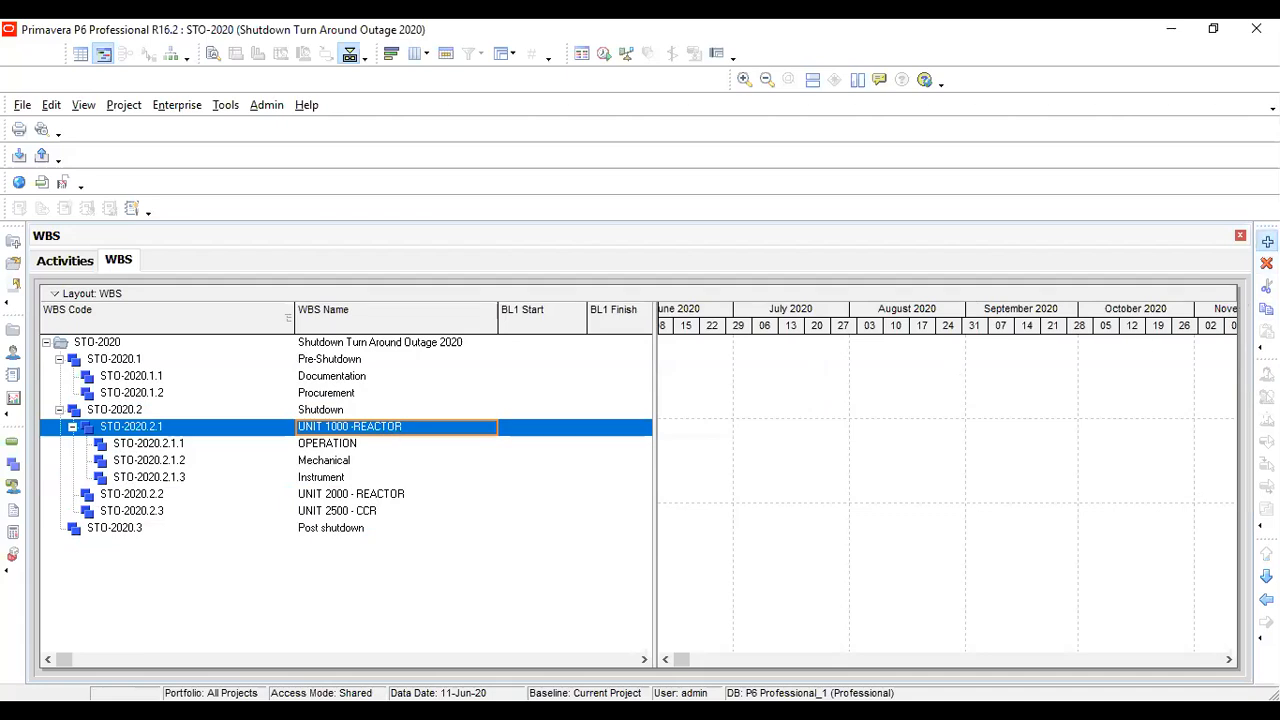
{"action": "left_click", "coordinate": [1266, 241]}
{"action": "left_click", "coordinate": [395, 497]}
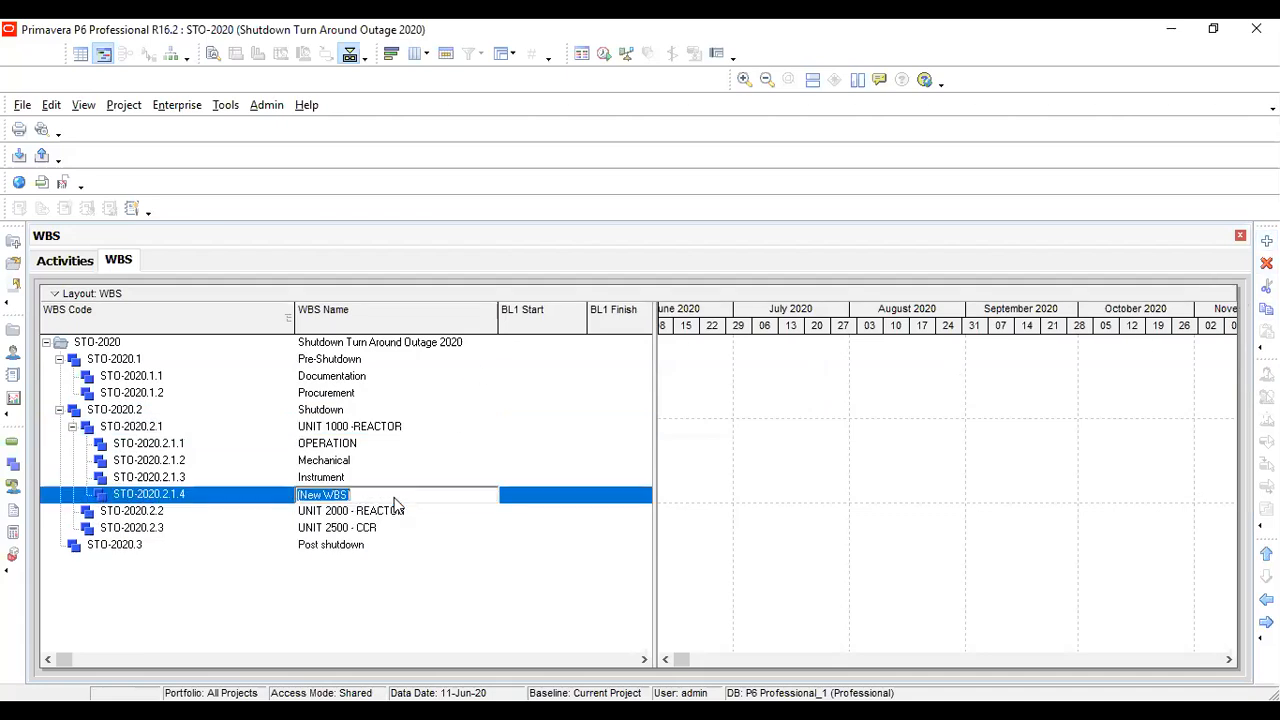
{"action": "type", "text": "Electrical"}
{"action": "key", "text": "Return"}
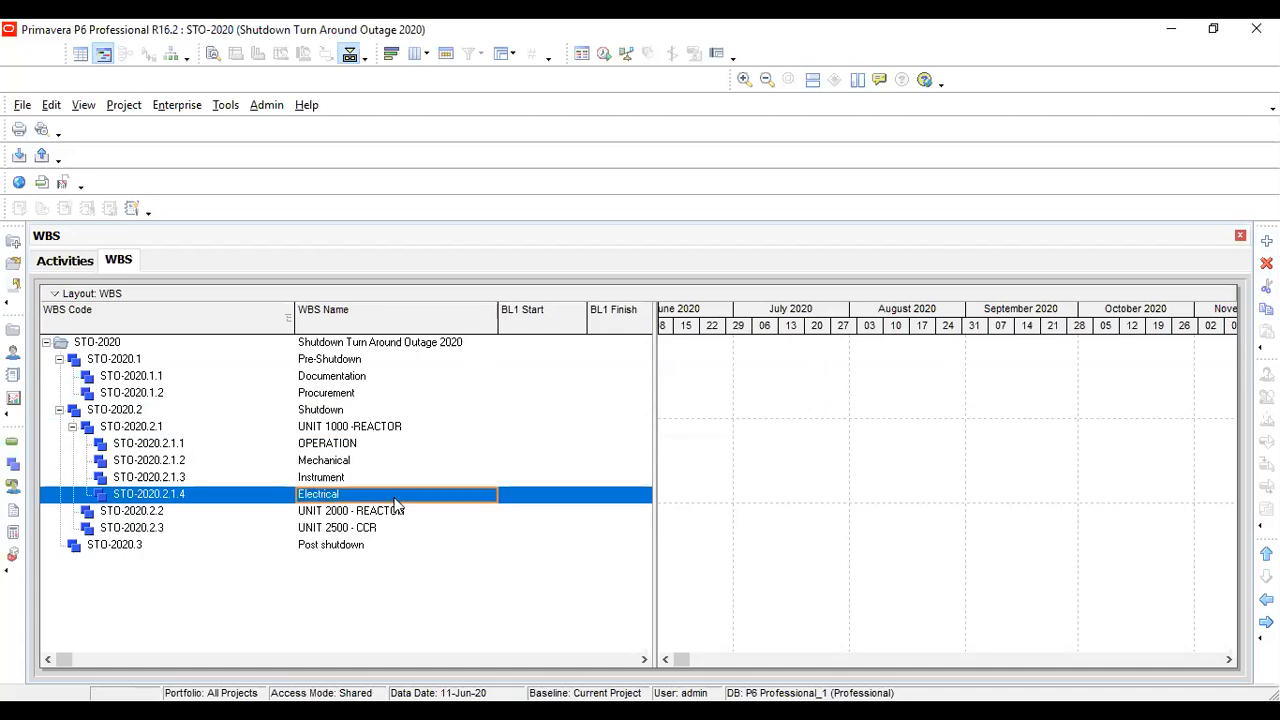
Review the discipline elements under UNIT 1000 -REACTOR and the UNIT 2000 - REACTOR element, and switch to the Level-02 sheet in Excel
{"action": "key", "text": "Up"}
{"action": "key", "text": "Up"}
{"action": "key", "text": "Up"}
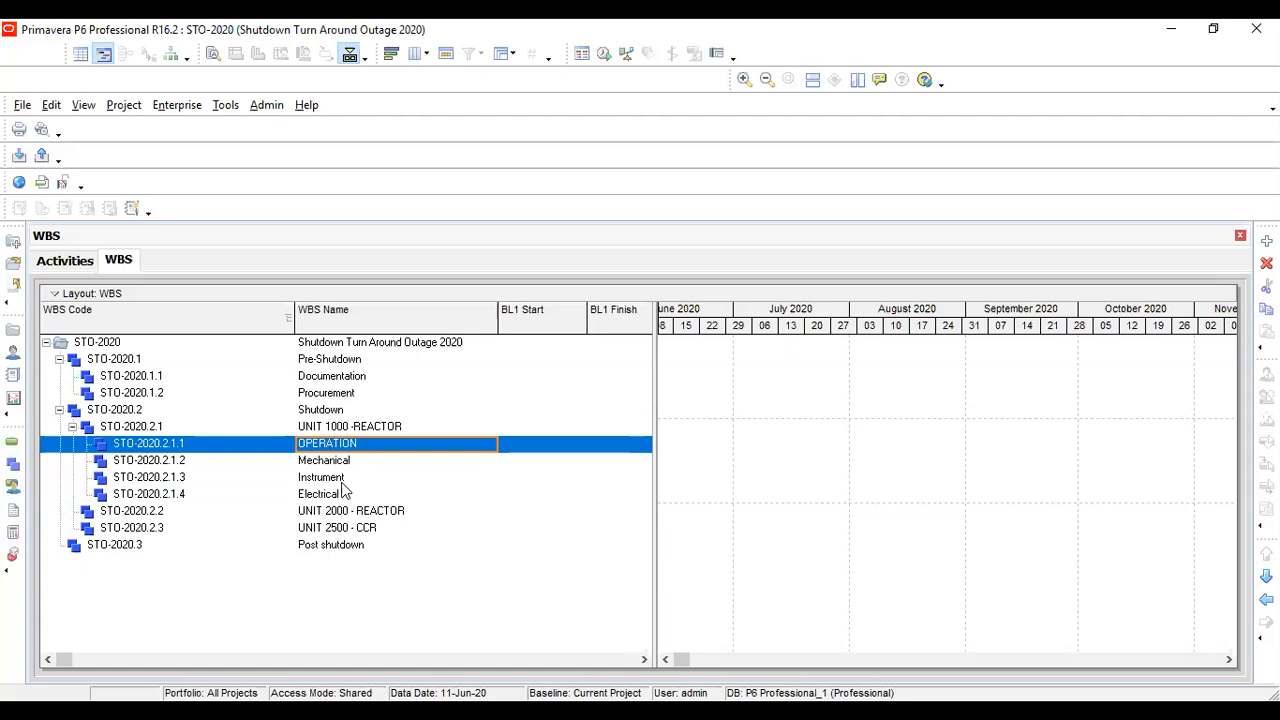
{"action": "left_click", "coordinate": [348, 478]}
{"action": "left_click", "coordinate": [349, 461]}
{"action": "left_click", "coordinate": [347, 446]}
{"action": "left_click", "coordinate": [361, 427]}
{"action": "left_click", "coordinate": [379, 514]}
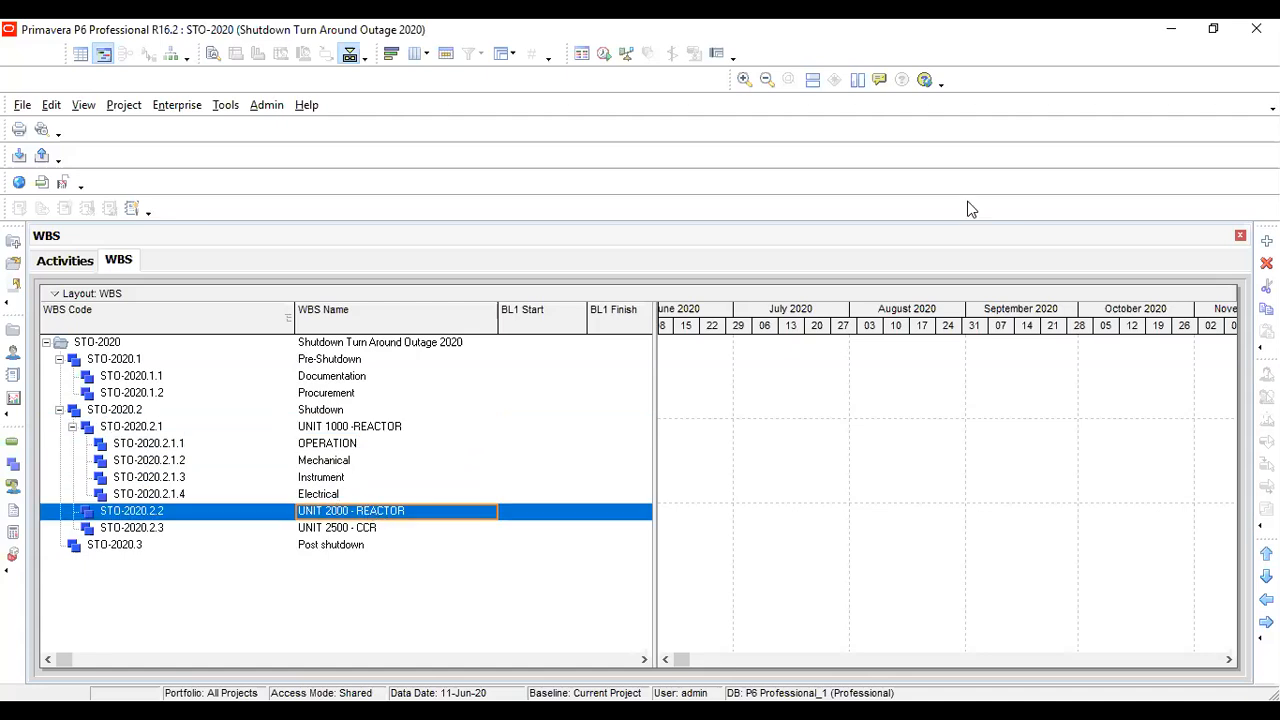
{"action": "key", "text": "alt+Tab"}
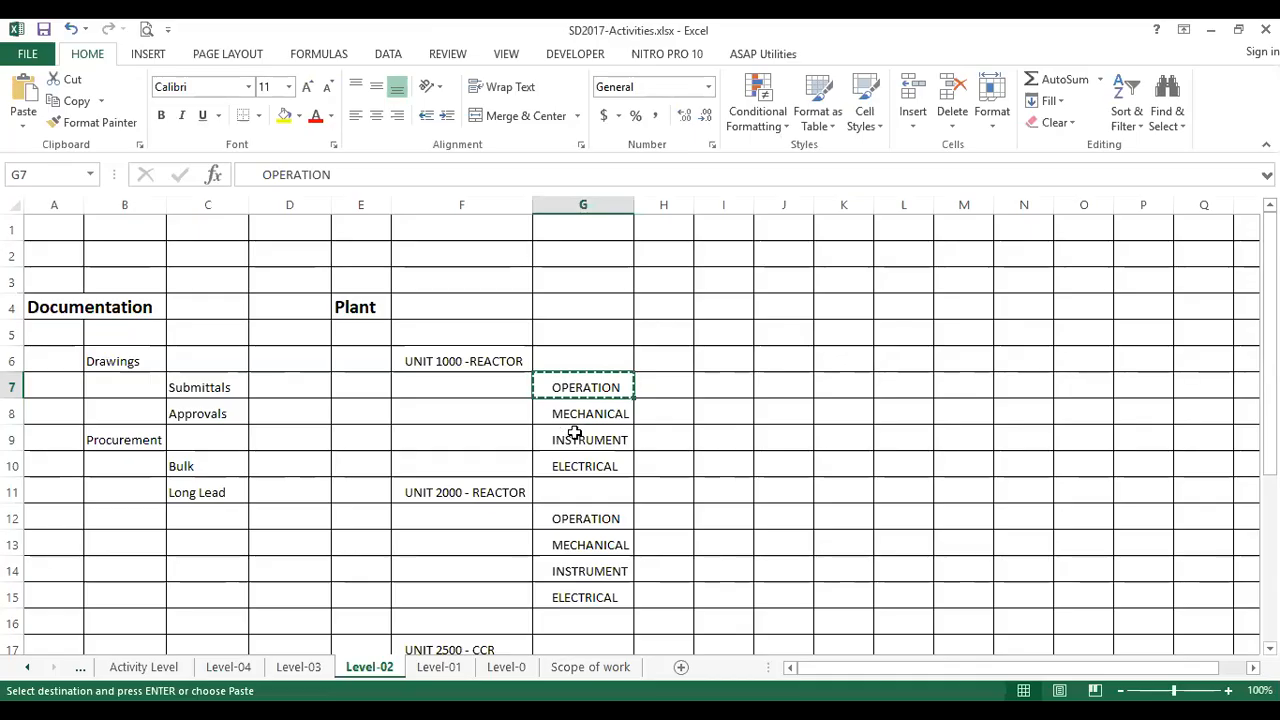
{"action": "type", "text": "`"}
{"action": "left_click", "coordinate": [680, 446]}
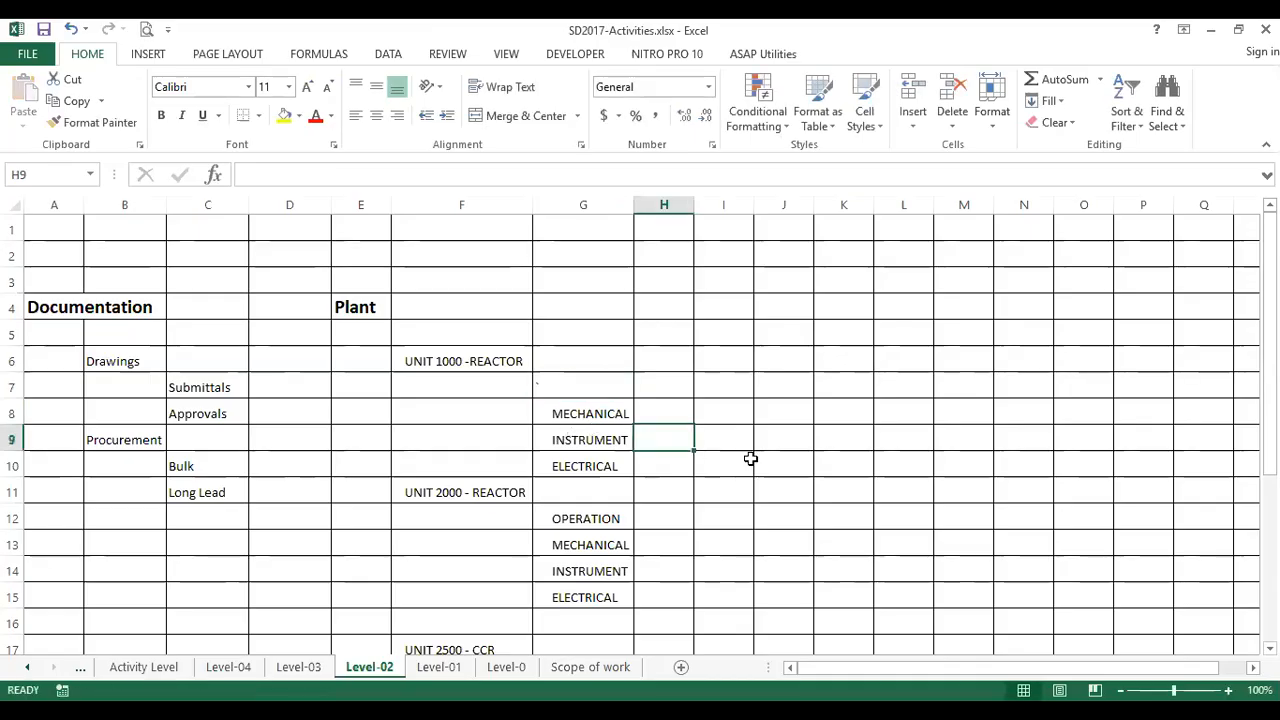
{"action": "key", "text": "ctrl+z"}
{"action": "left_click", "coordinate": [768, 446]}
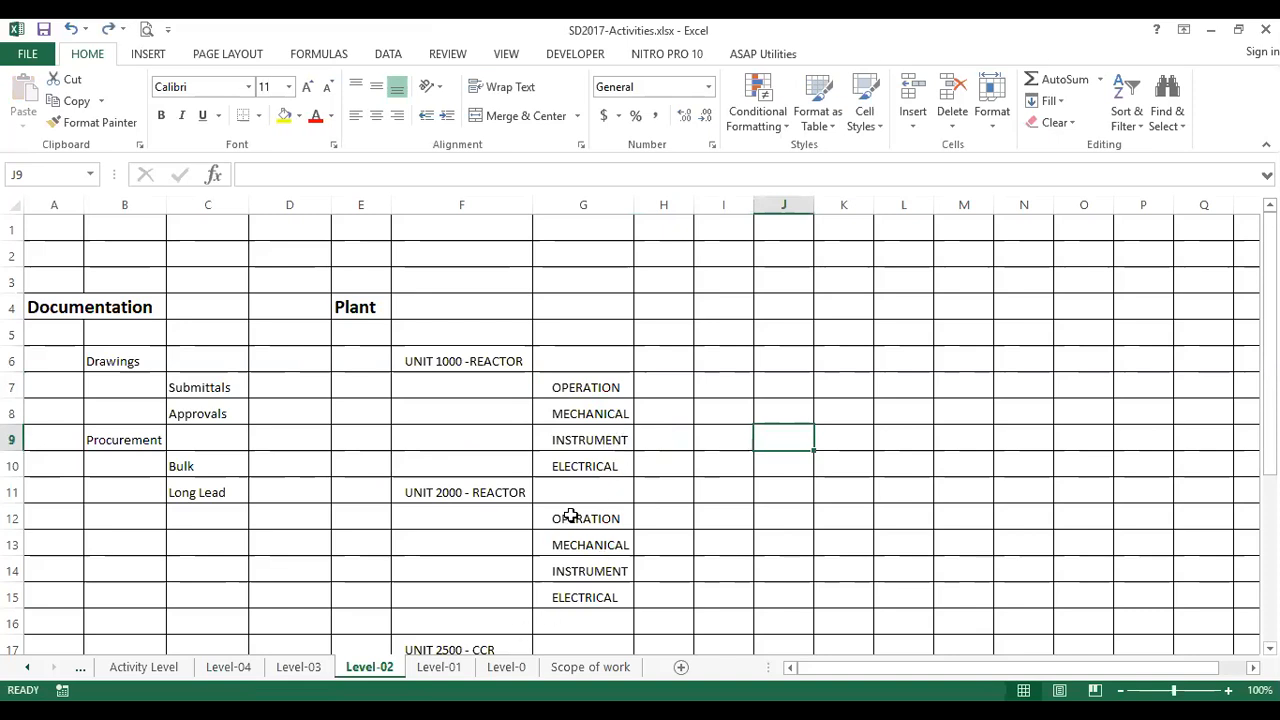
Examine the disciplines listed for each unit on the Level-02 sheet, from UNIT 1000 -REACTOR through UNIT 3000 - REACTOR
{"action": "left_click", "coordinate": [510, 488]}
{"action": "scroll", "coordinate": [602, 530], "scroll_direction": "down", "scroll_amount": 1}
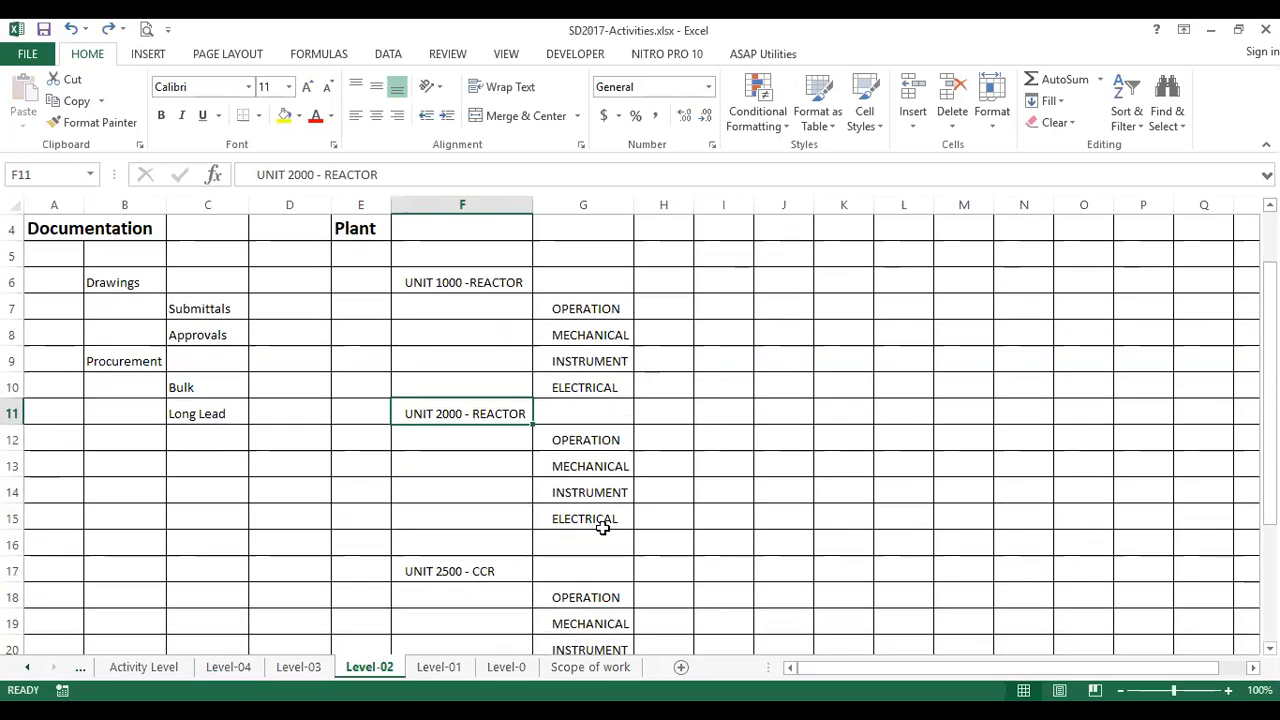
{"action": "left_click", "coordinate": [608, 440]}
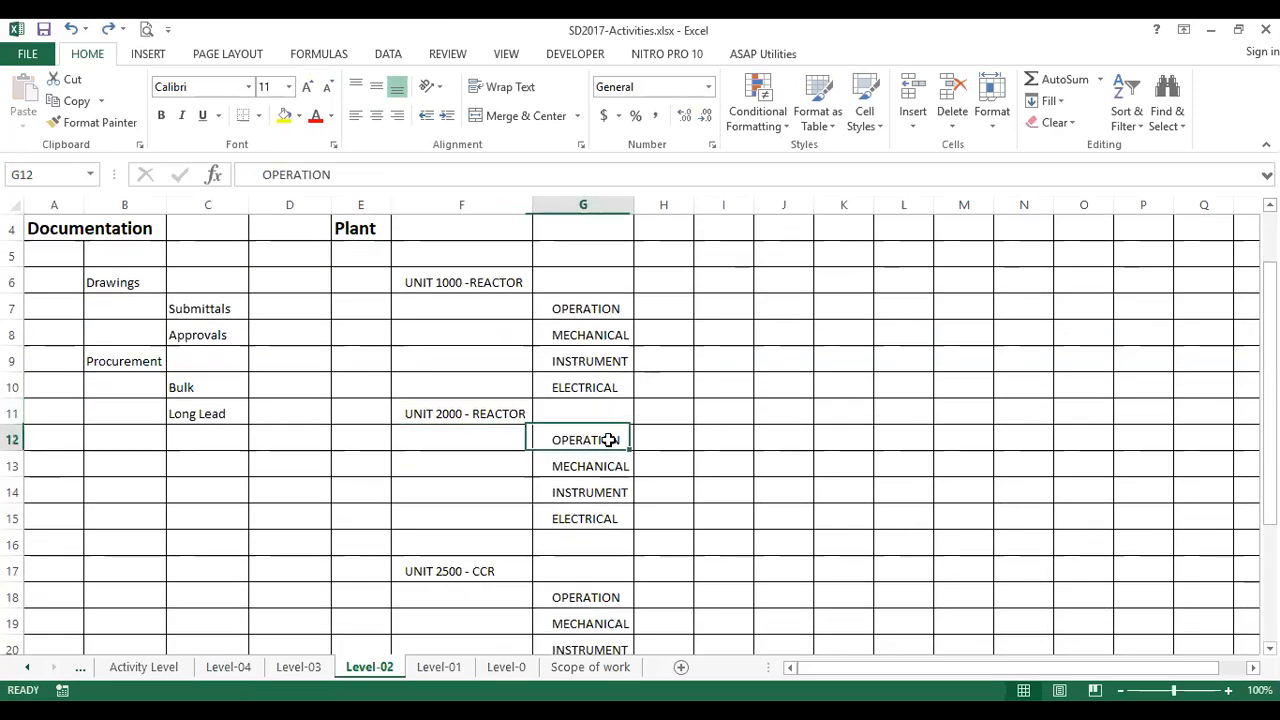
{"action": "left_click", "coordinate": [612, 466]}
{"action": "left_click", "coordinate": [609, 492]}
{"action": "left_click", "coordinate": [617, 521]}
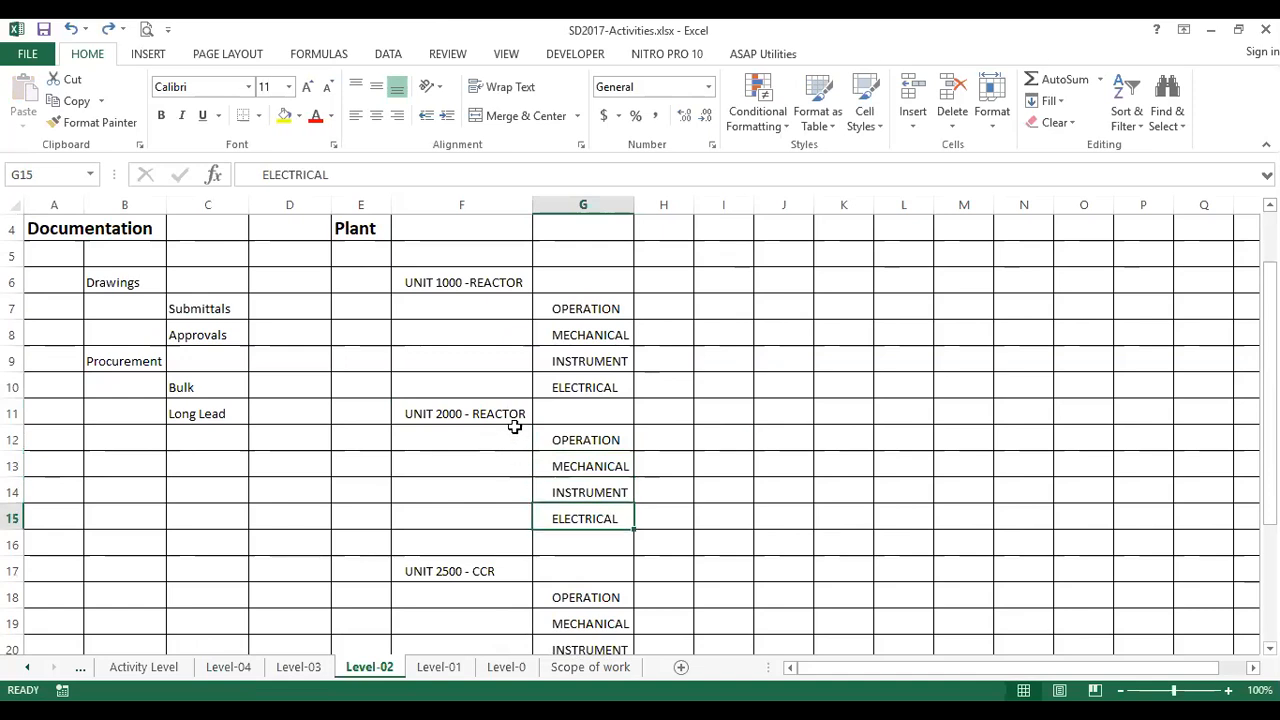
{"action": "left_click", "coordinate": [512, 412]}
{"action": "left_click", "coordinate": [484, 262]}
{"action": "left_click_drag", "start_coordinate": [490, 283], "coordinate": [606, 385]}
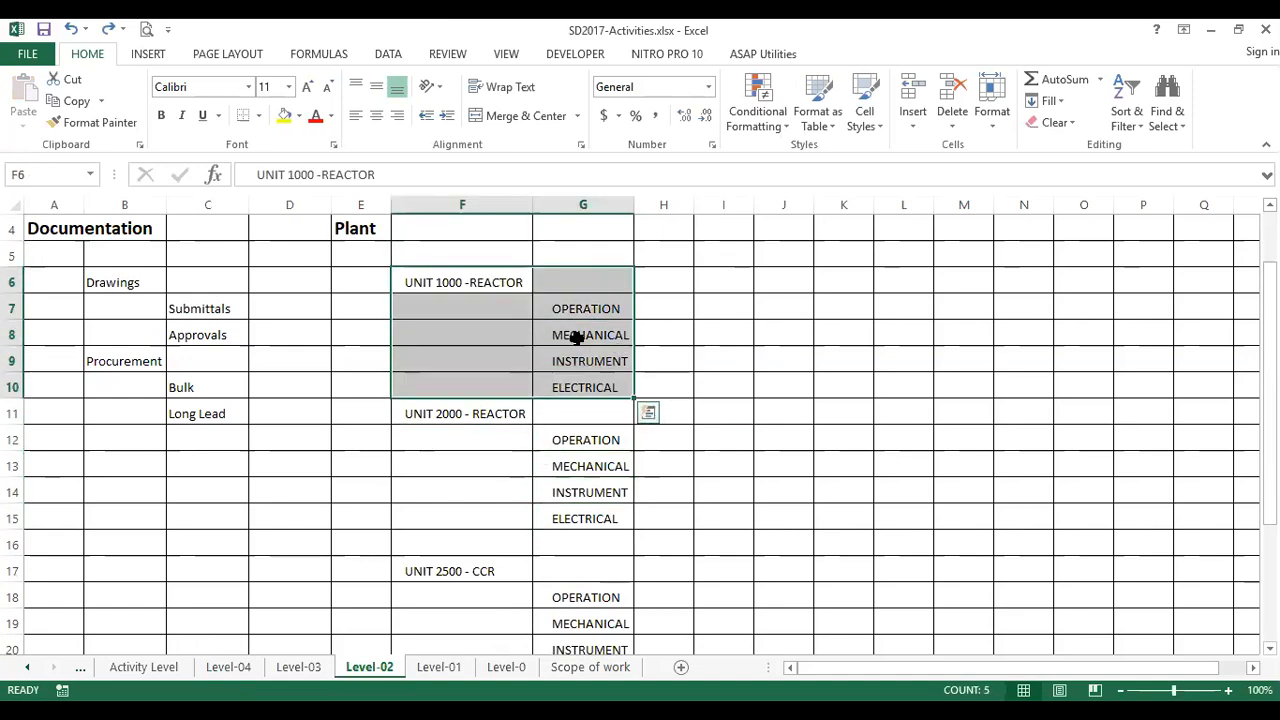
{"action": "left_click_drag", "start_coordinate": [520, 414], "coordinate": [576, 541]}
{"action": "left_click_drag", "start_coordinate": [526, 577], "coordinate": [590, 641]}
{"action": "scroll", "coordinate": [606, 635], "scroll_direction": "down", "scroll_amount": 2}
{"action": "left_click_drag", "start_coordinate": [509, 541], "coordinate": [586, 600]}
{"action": "scroll", "coordinate": [600, 580], "scroll_direction": "up", "scroll_amount": 3}
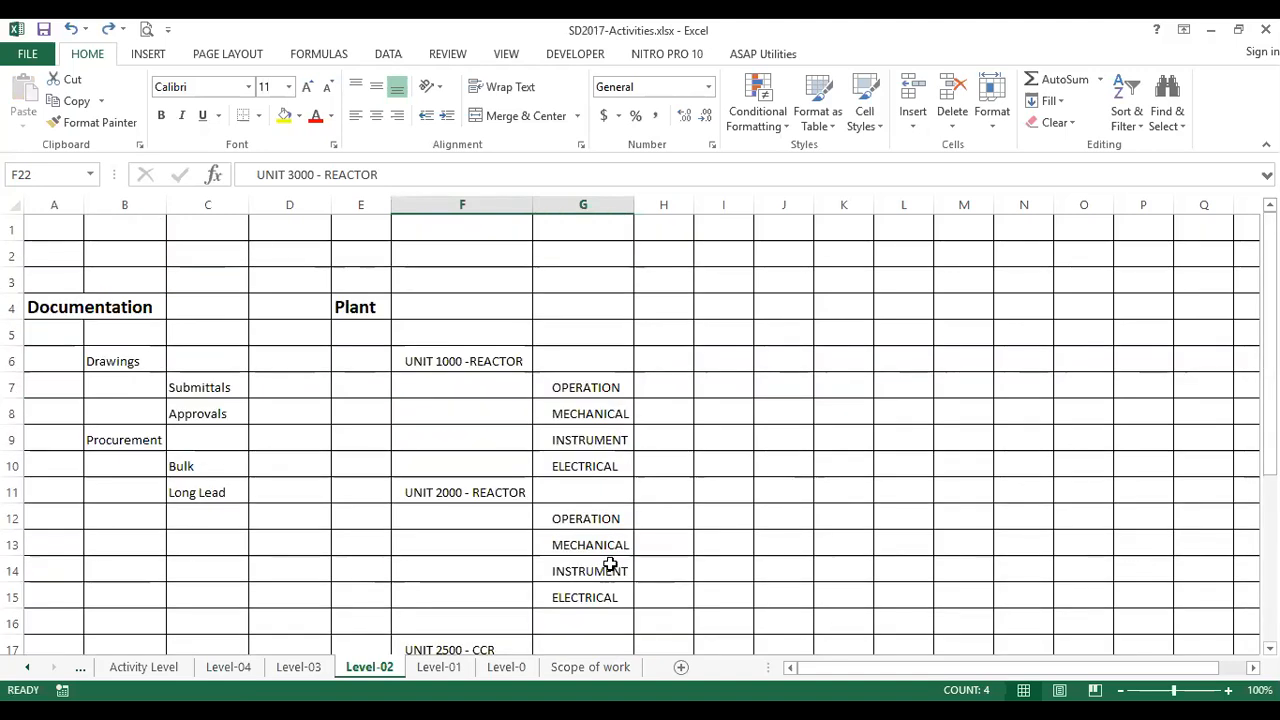
{"action": "left_click", "coordinate": [595, 386]}
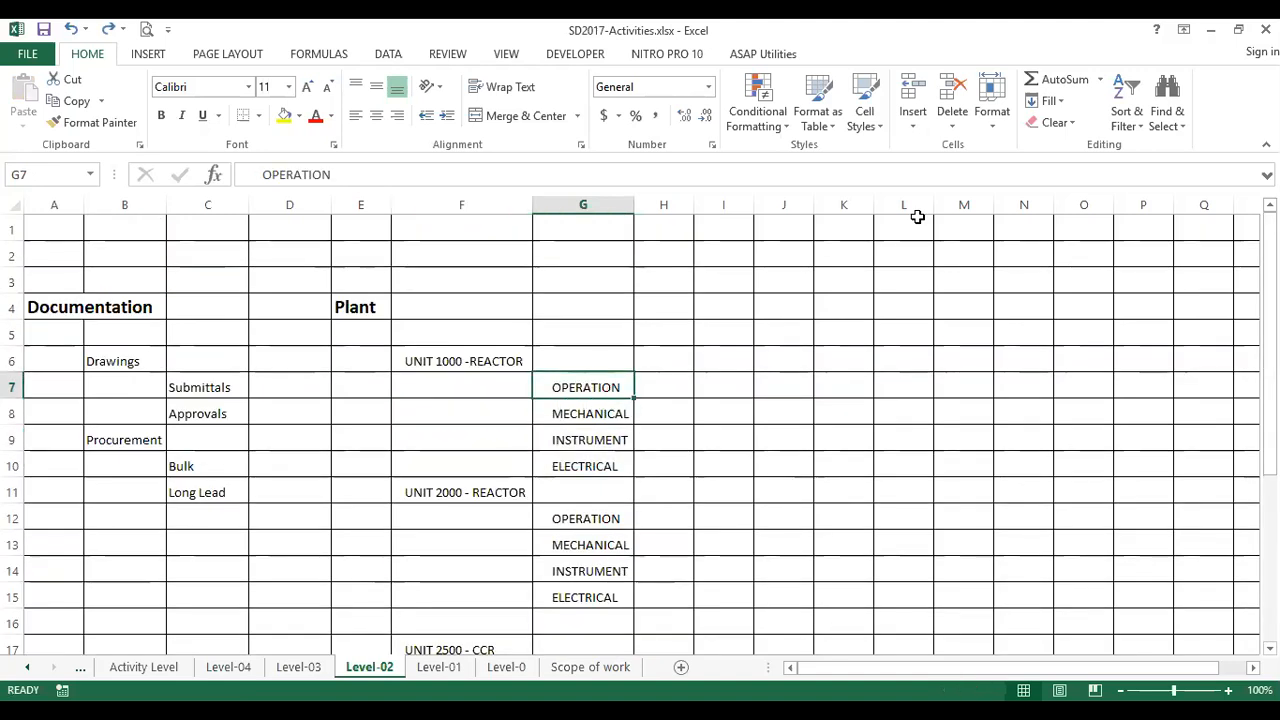